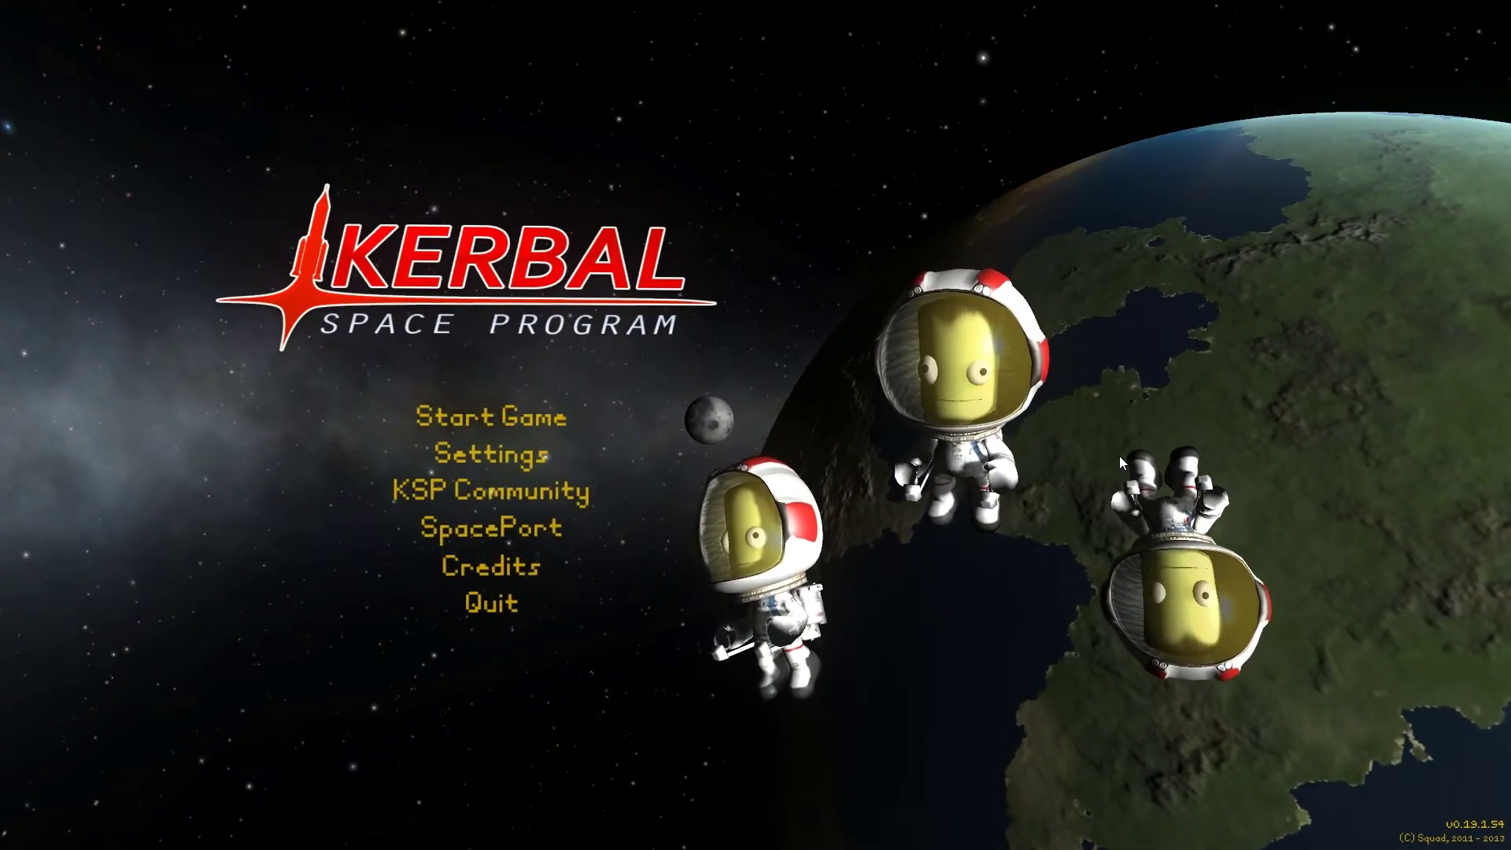
- Load the AMG Tutorials saved game and enter the VAB with an empty craft
click(553, 415)
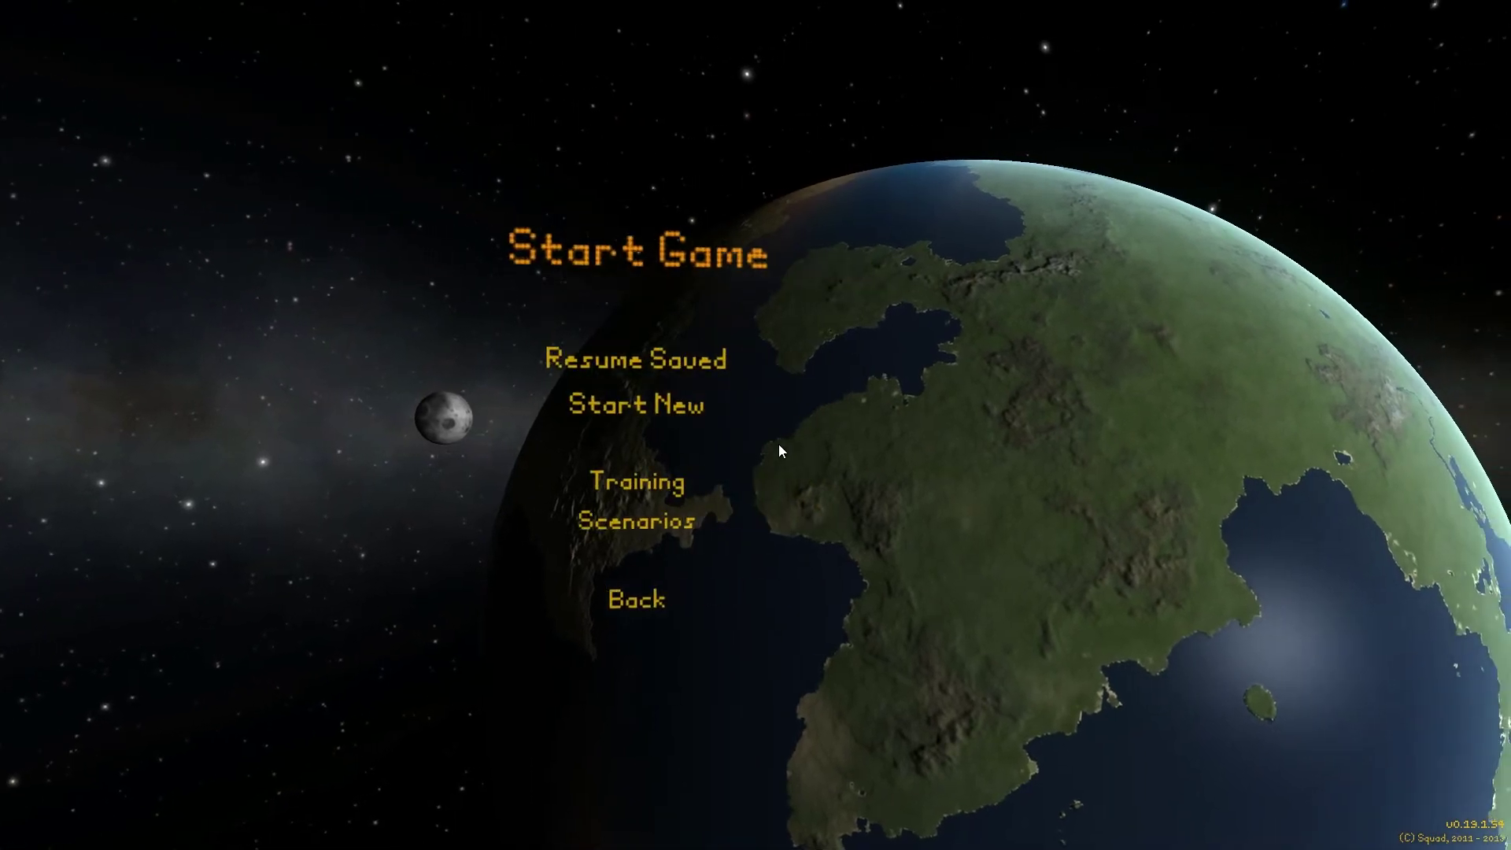
click(632, 360)
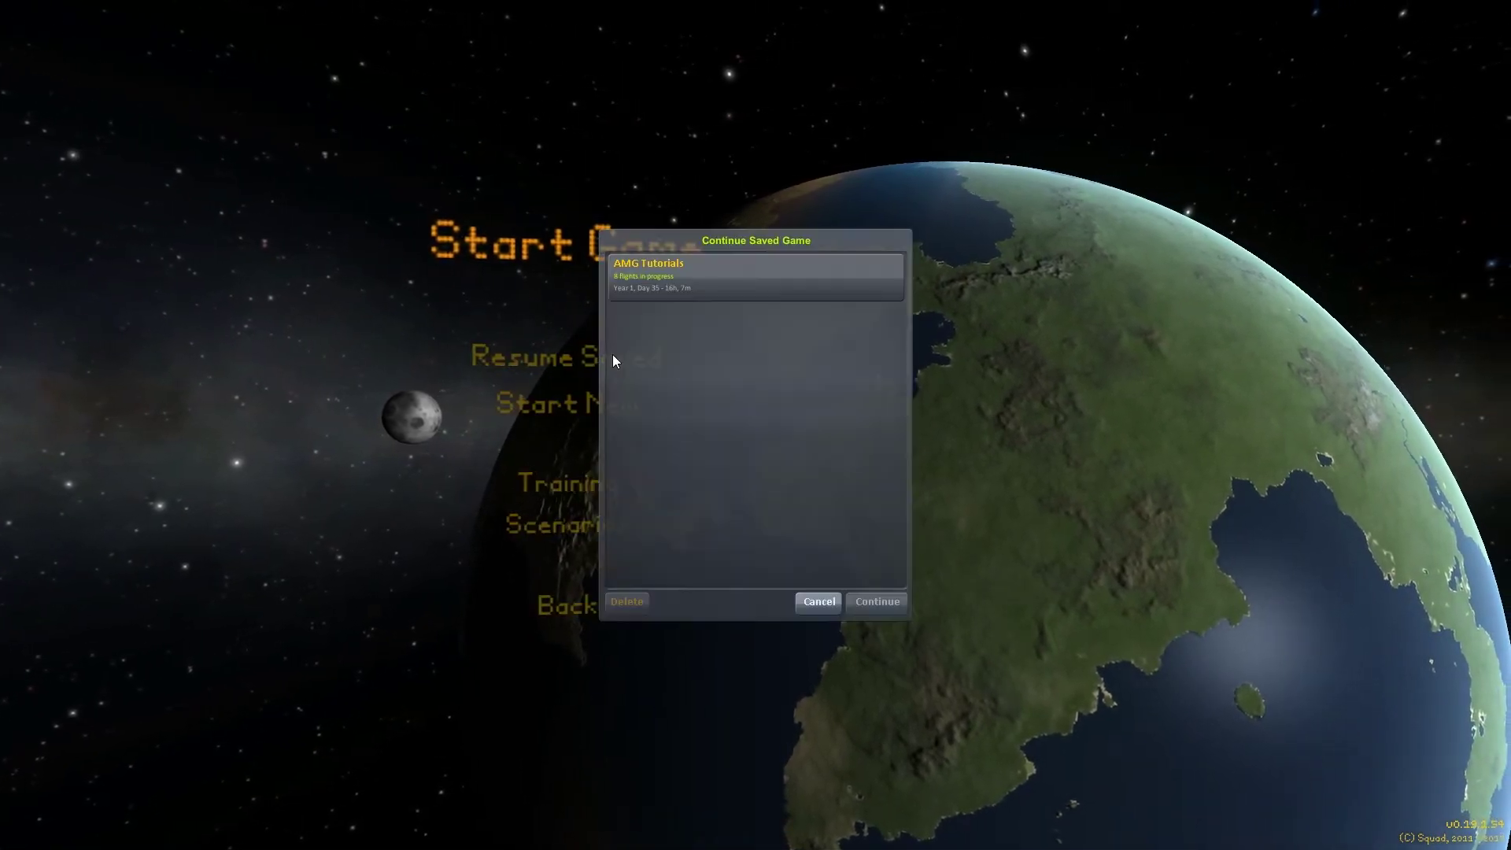
click(705, 291)
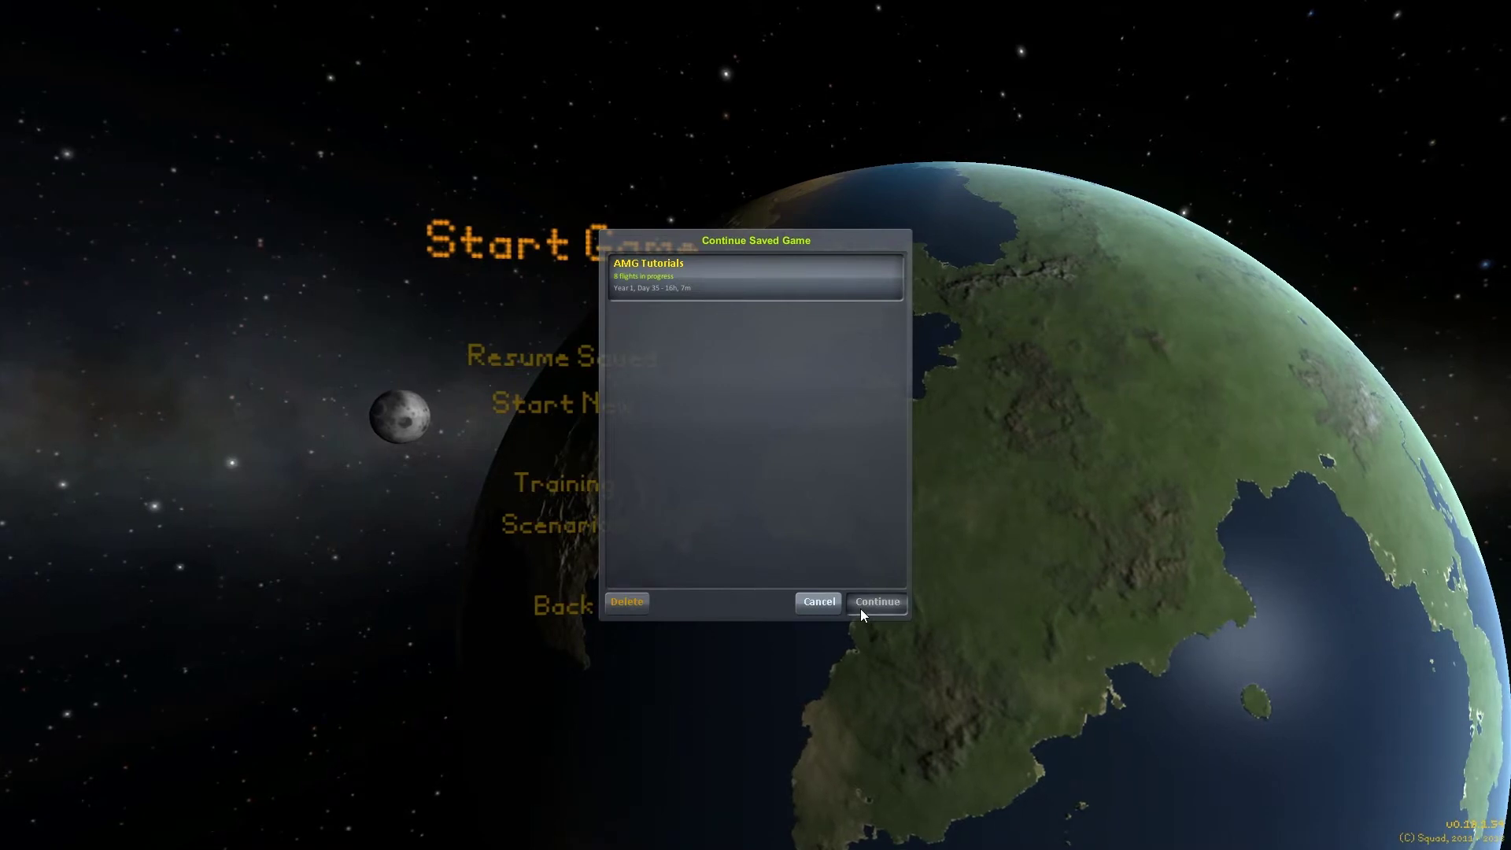
click(861, 607)
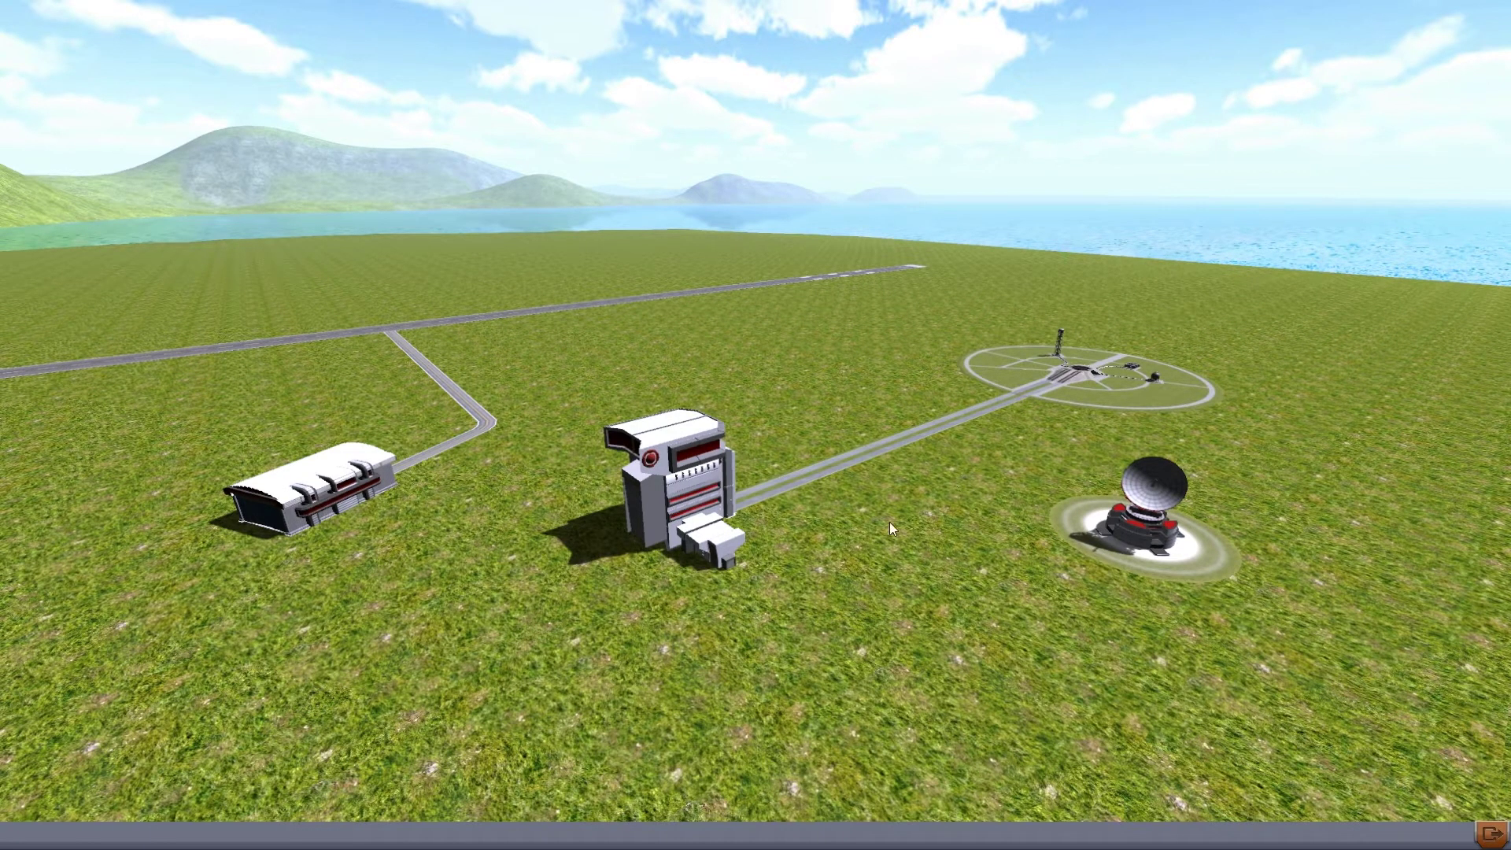
click(700, 502)
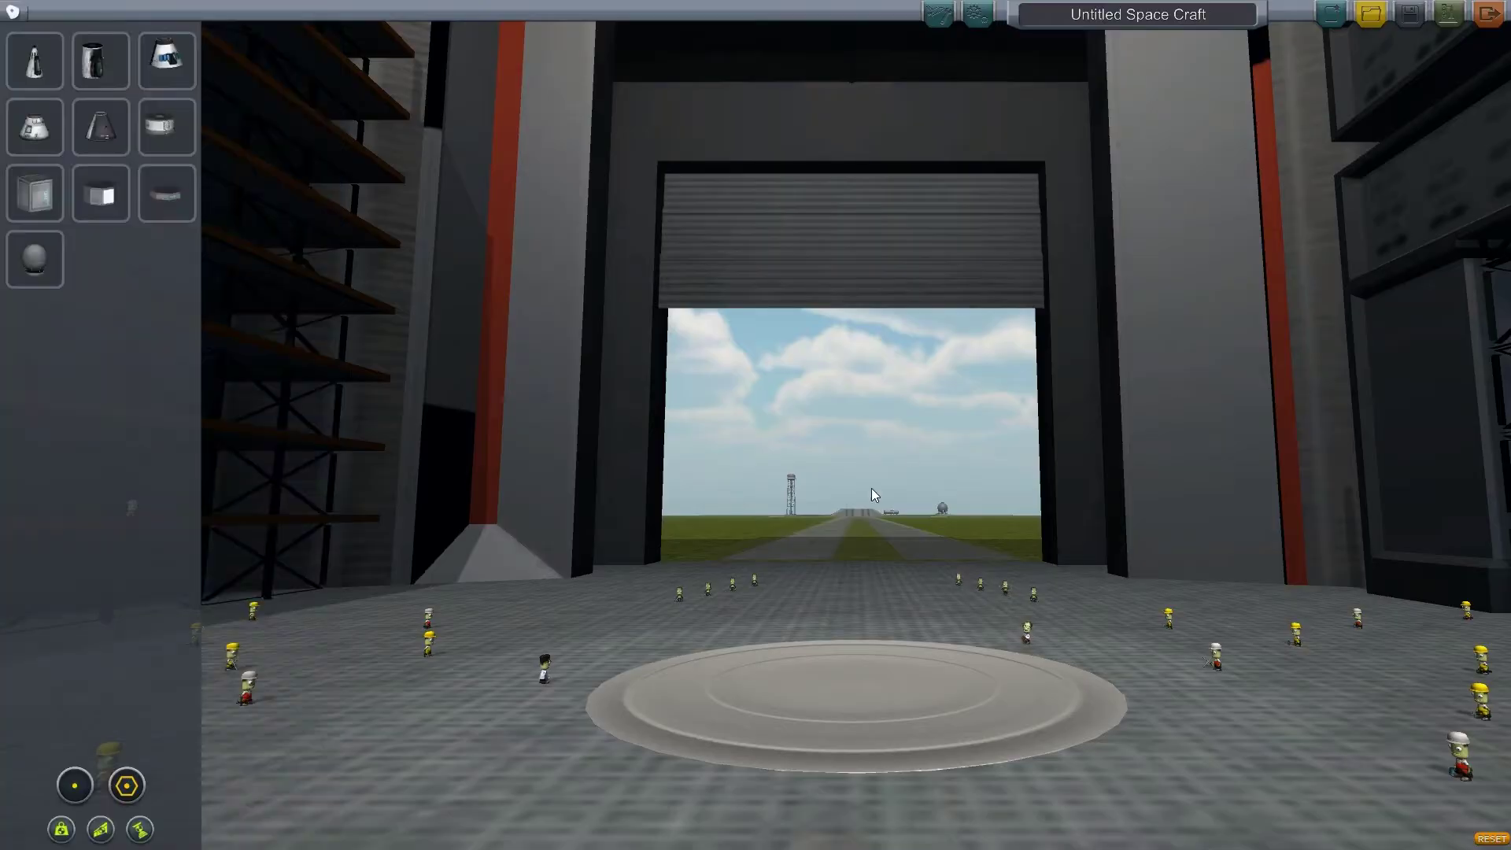
- Try loading GravCrane V1 twice, dismissing the missing-parts Craft Loading Error each time
click(1371, 14)
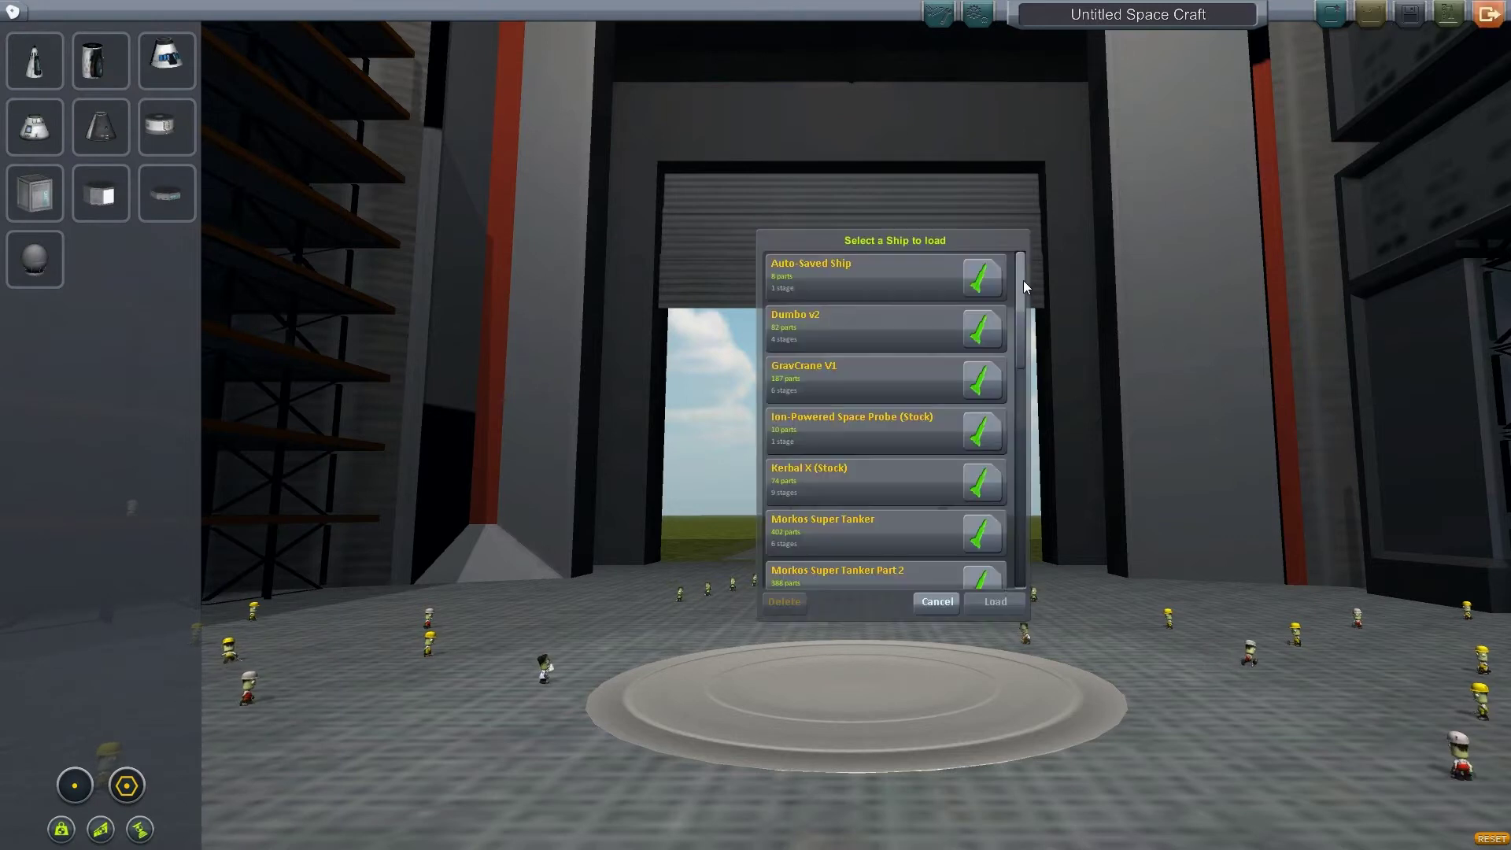
scroll(1023, 288, down, 2)
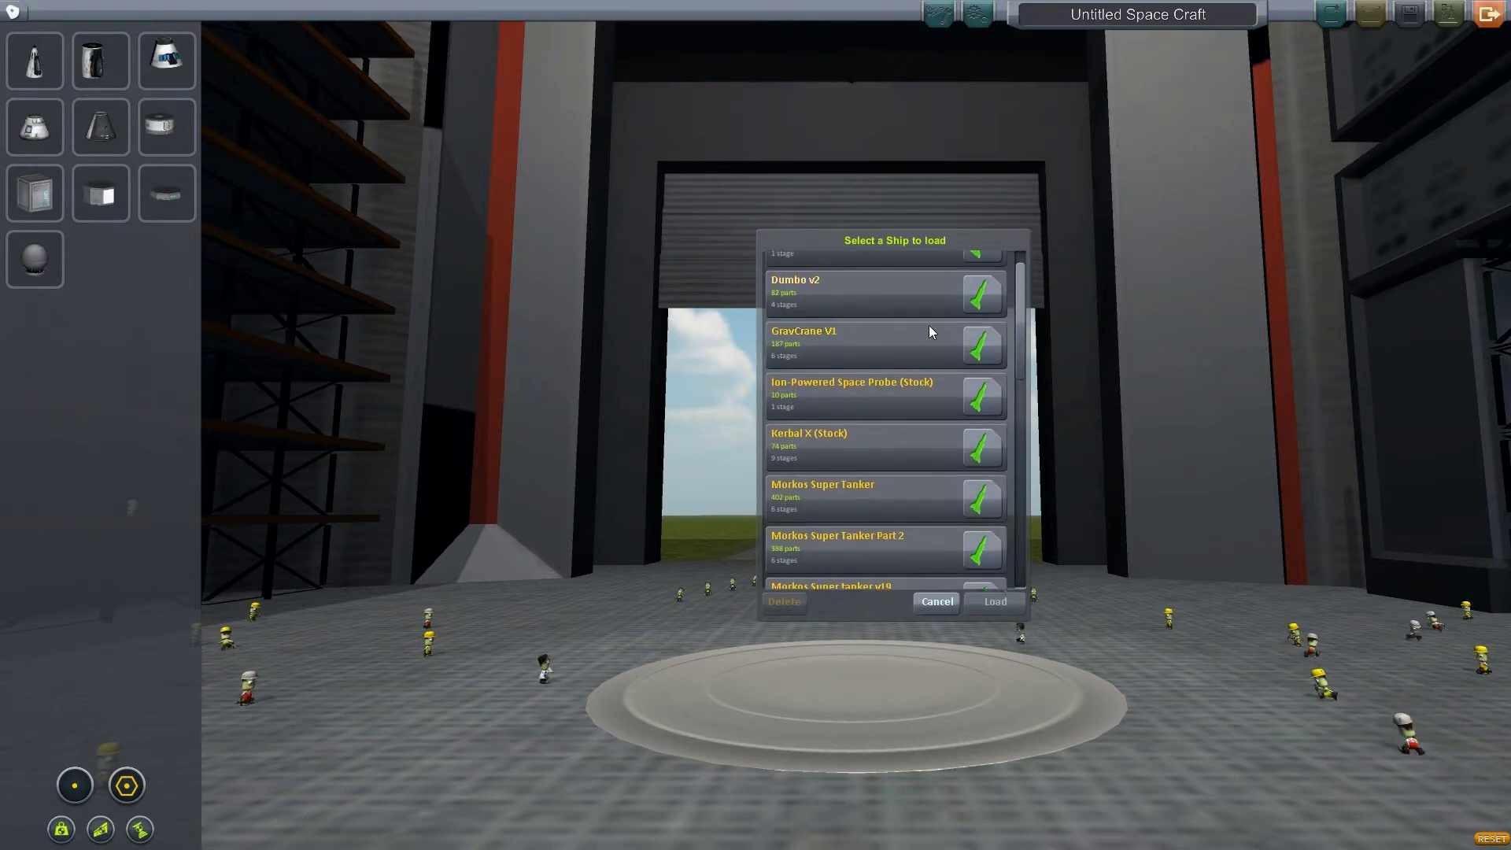
click(999, 607)
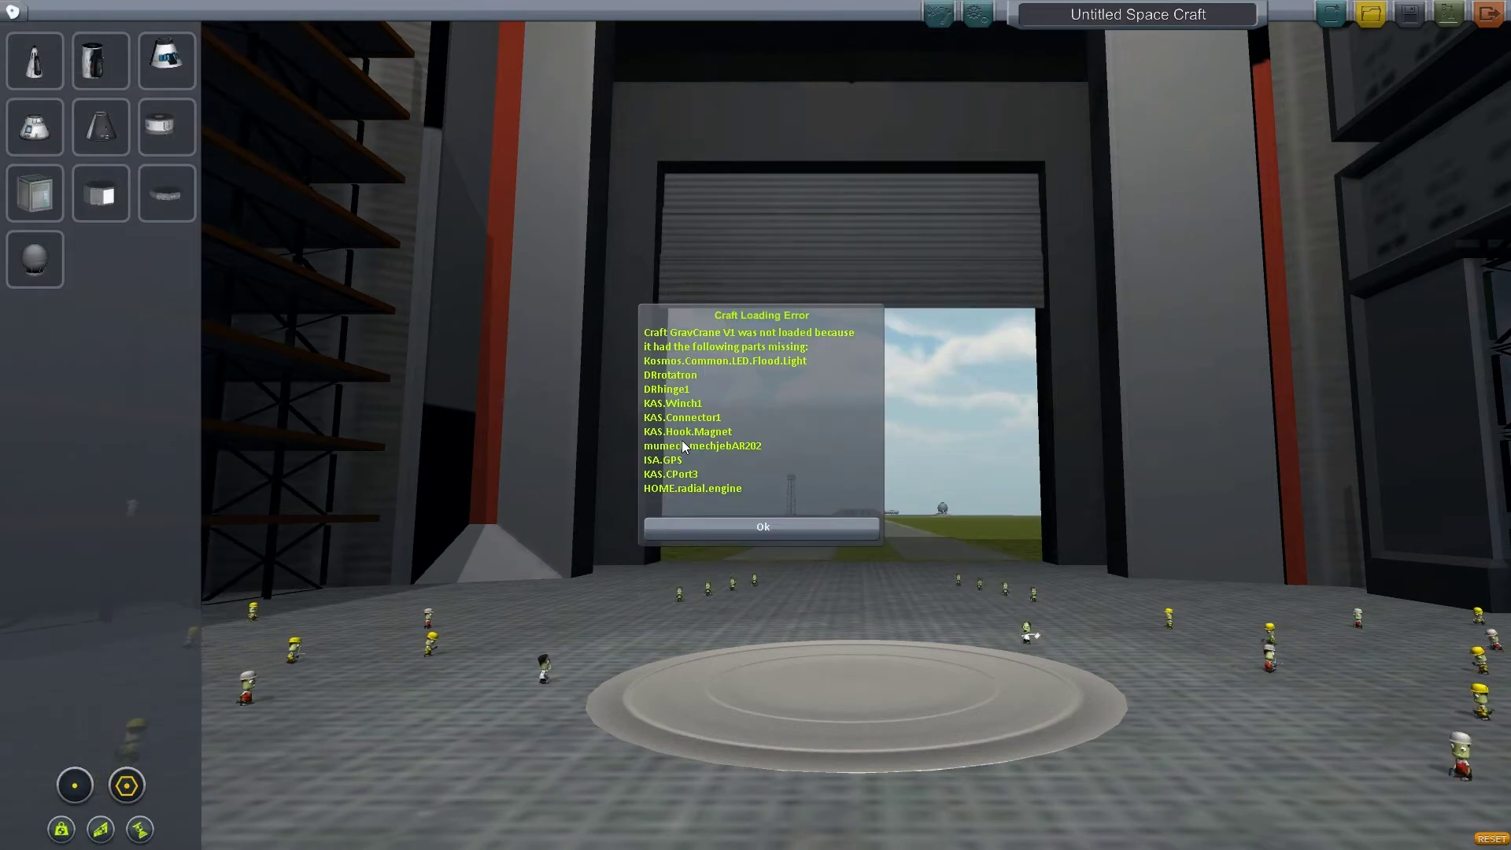
click(777, 526)
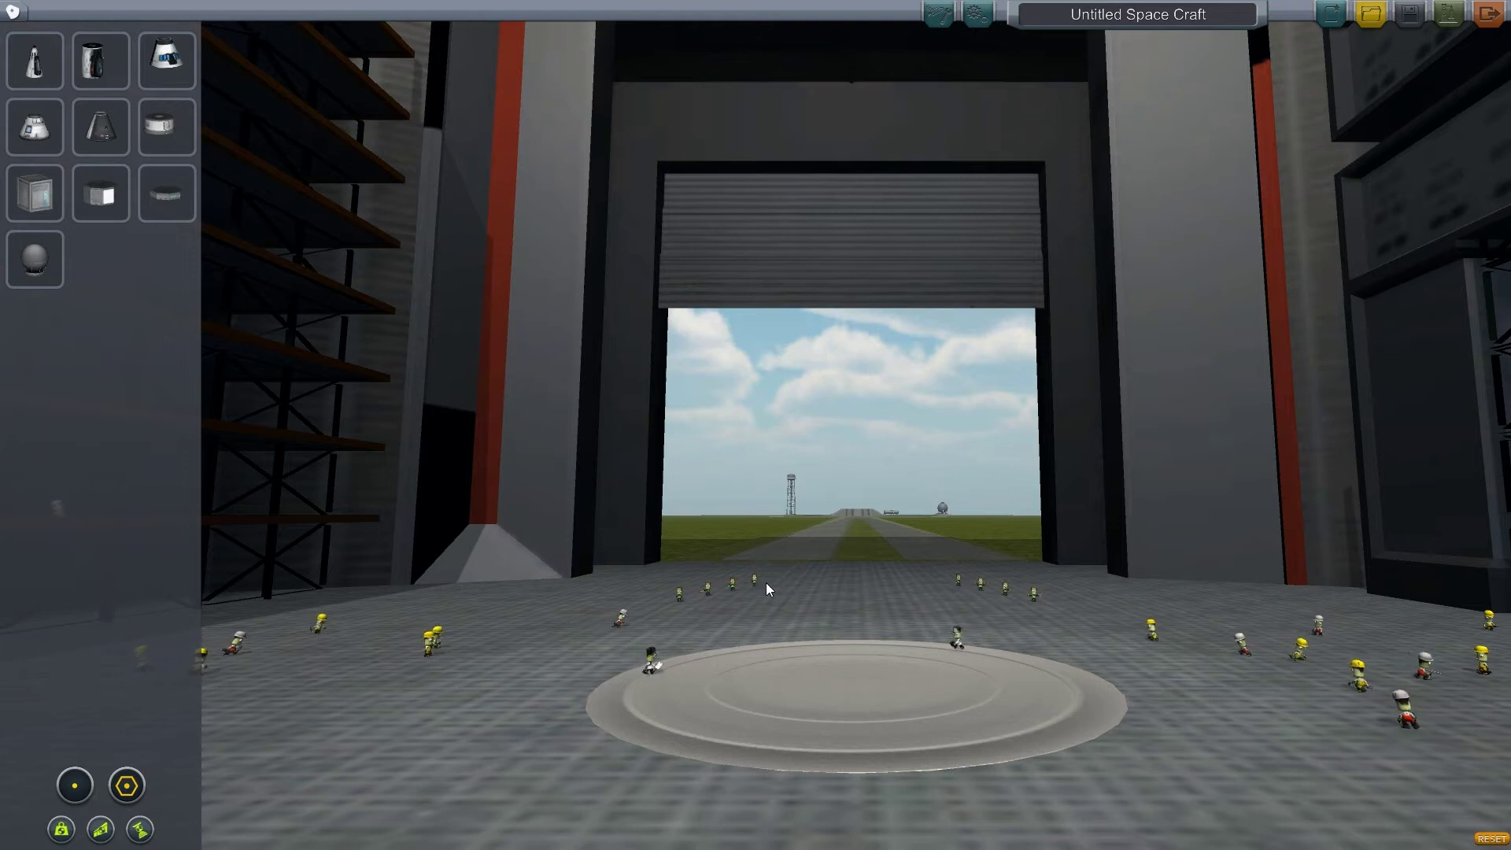
click(1370, 13)
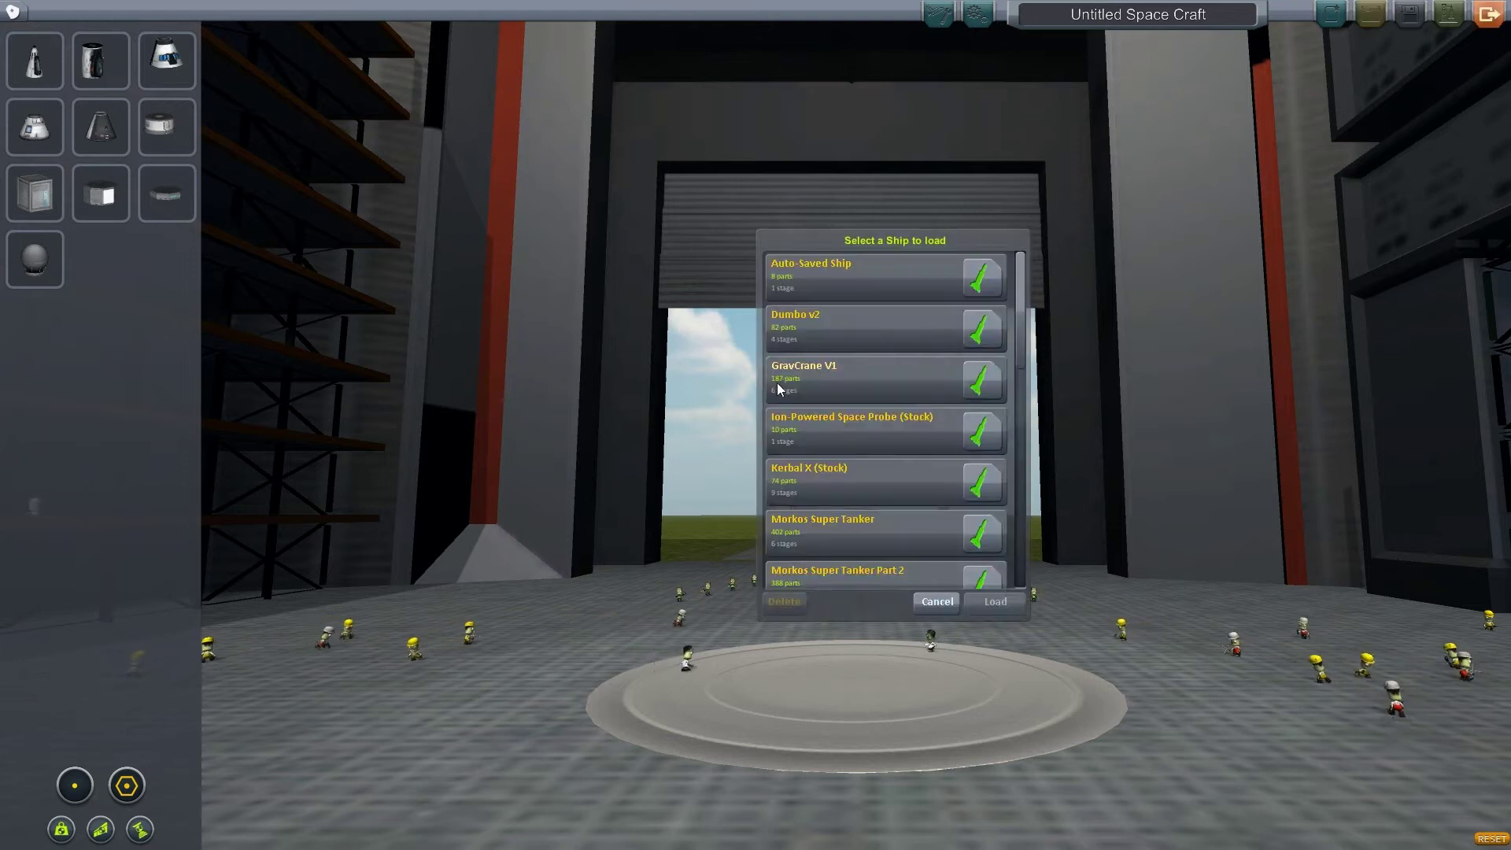
click(996, 601)
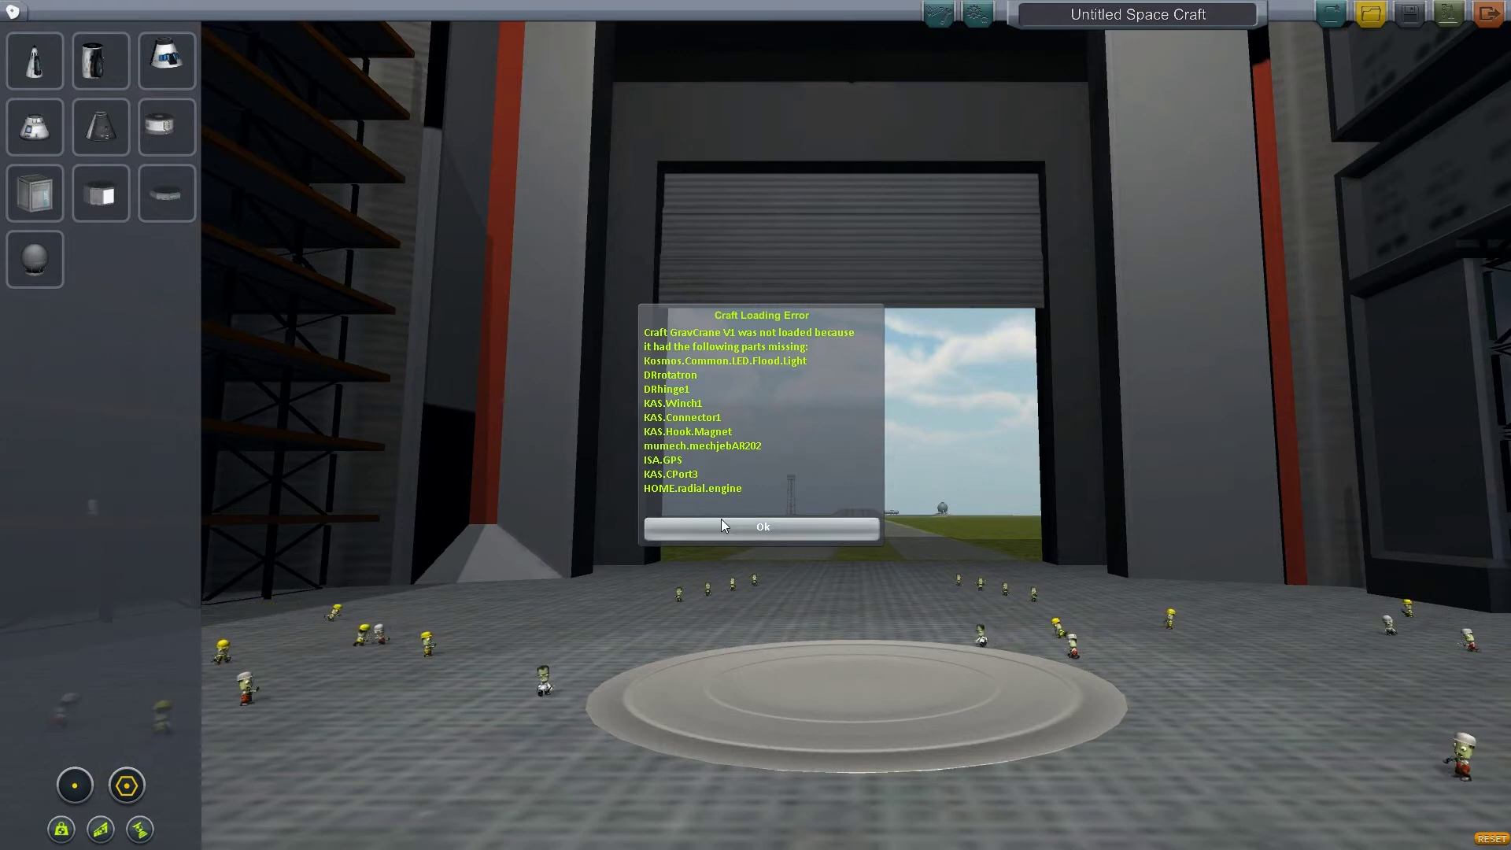
click(721, 519)
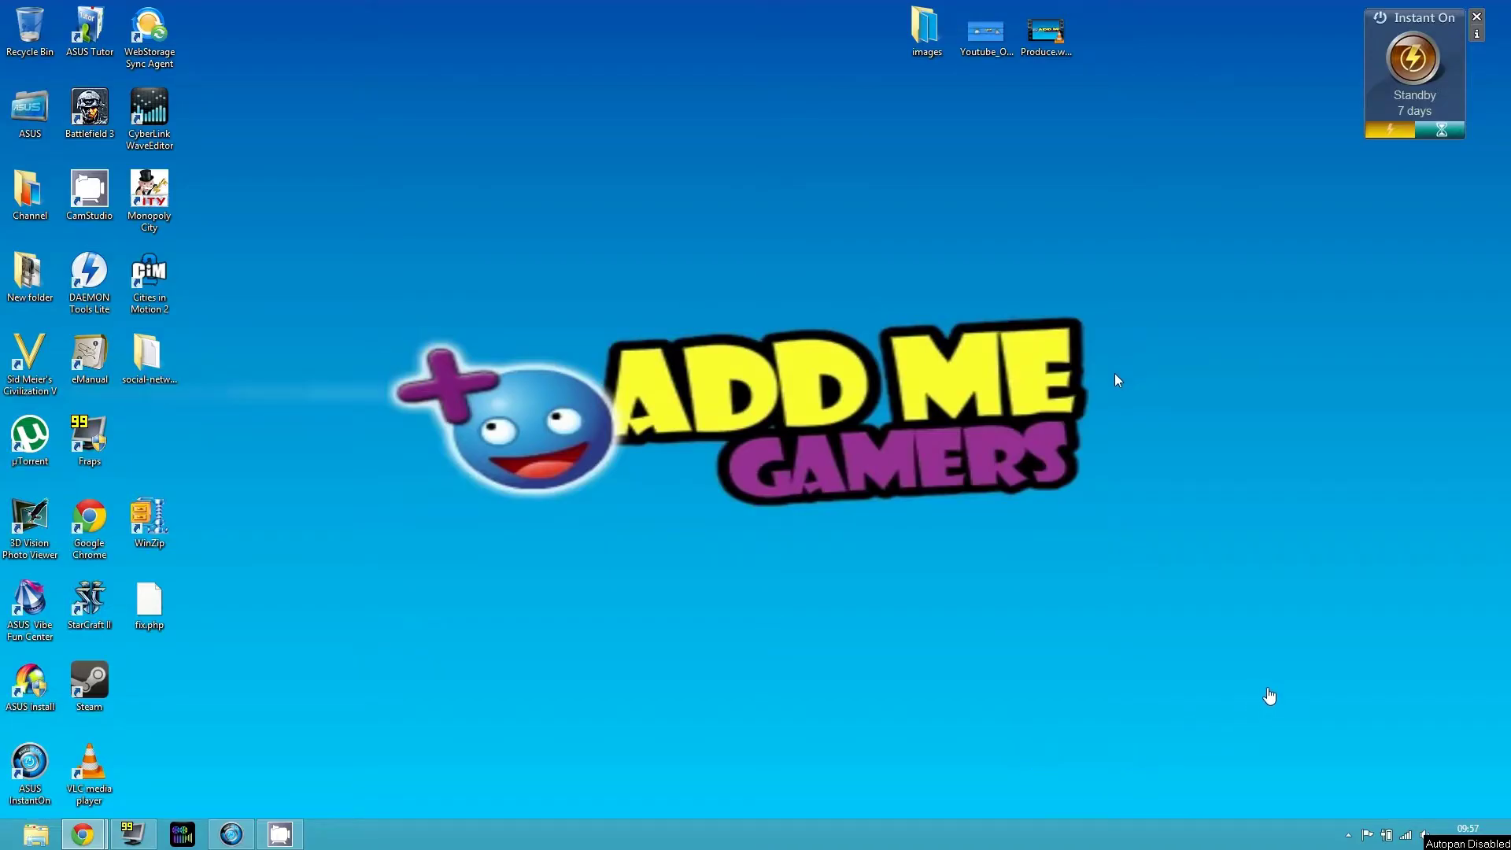
- Browse File Explorer to D:\Program Files (x86)\Steam\SteamApps\common
click(36, 834)
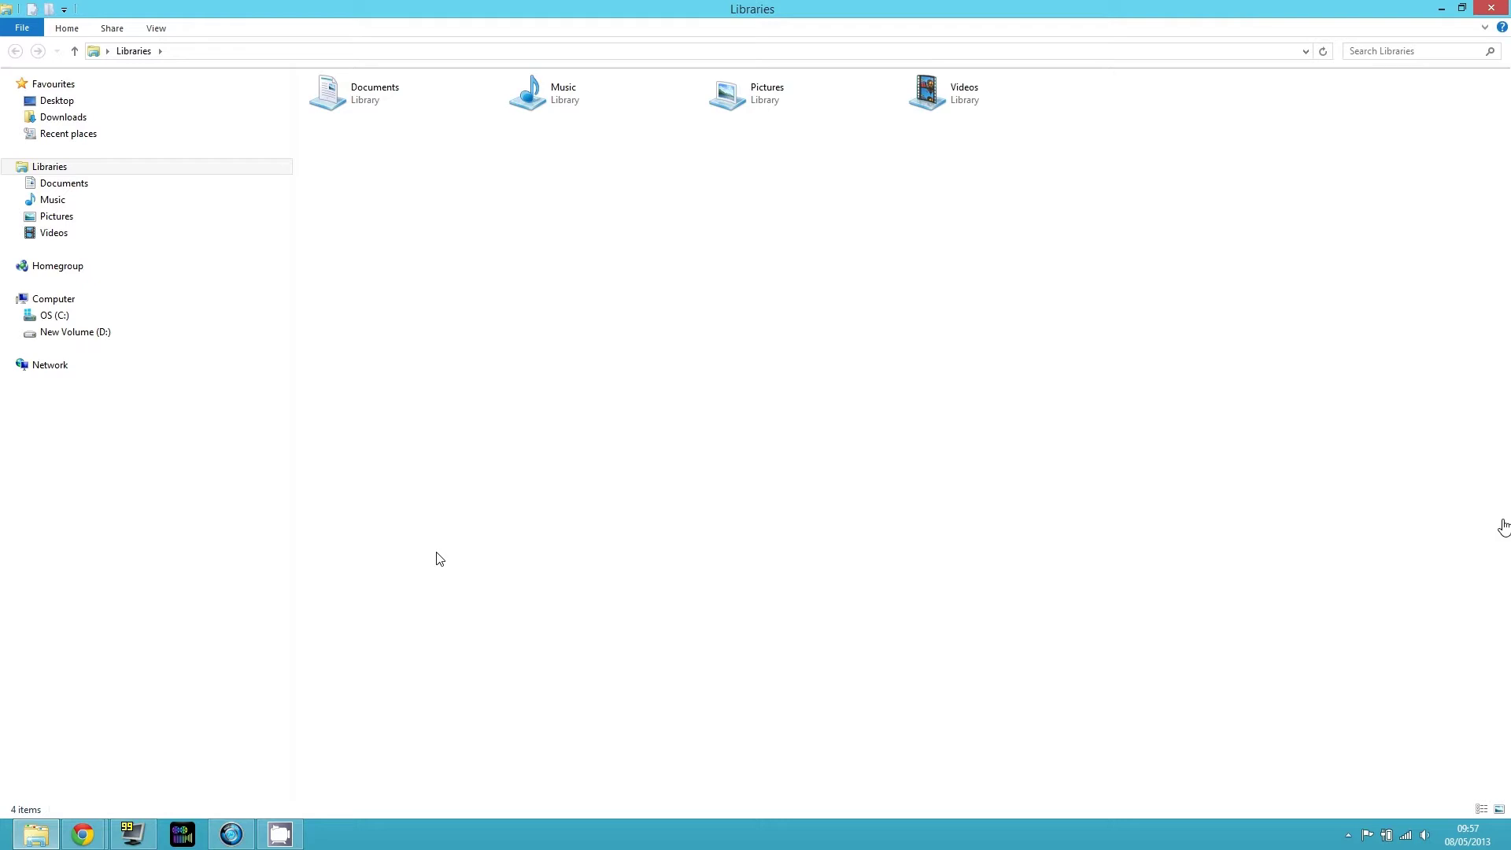
click(106, 333)
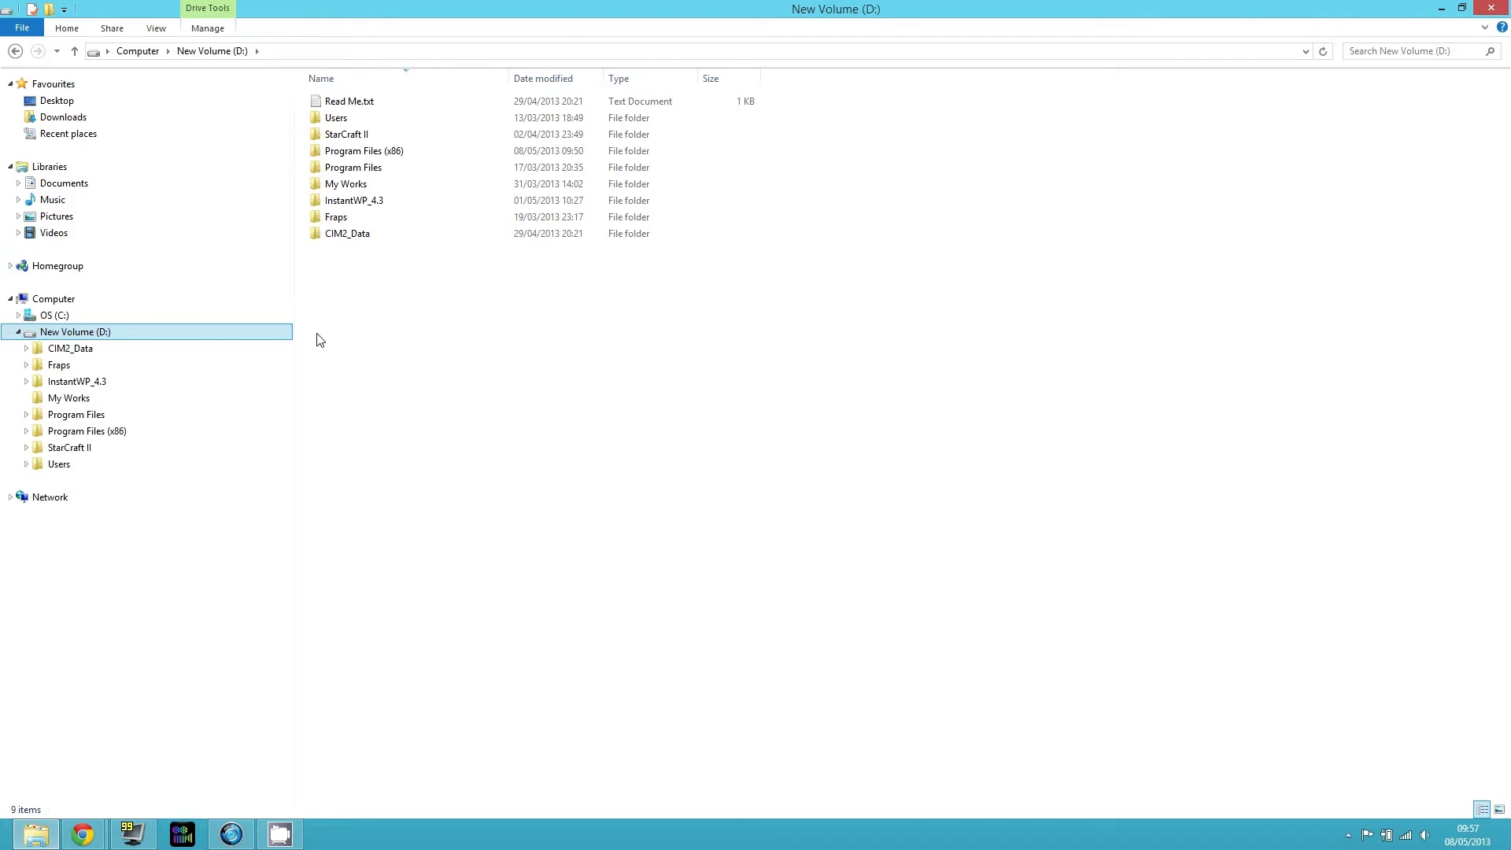
click(144, 437)
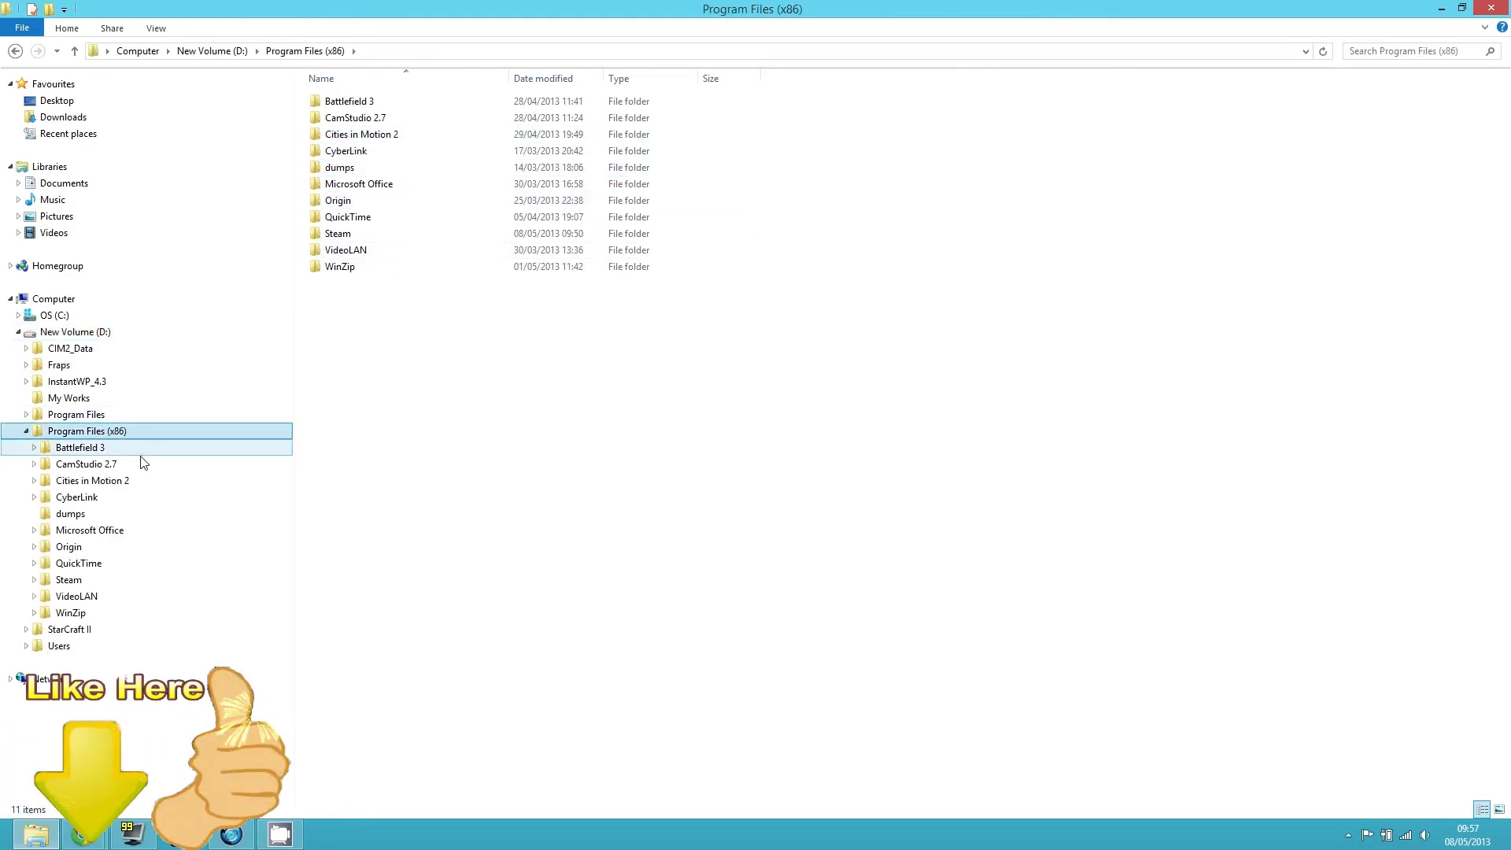
click(100, 336)
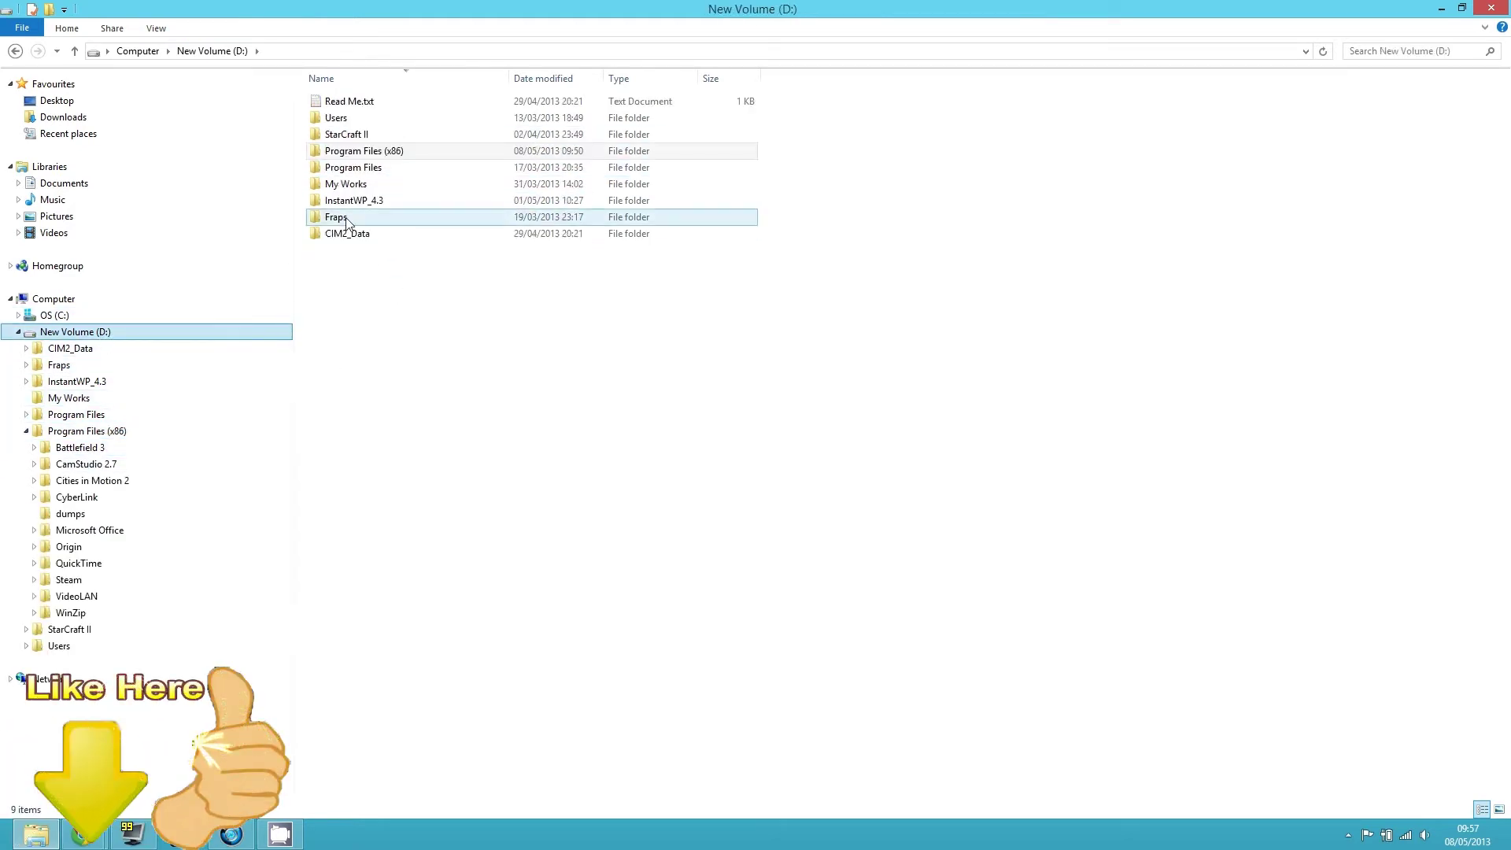
double_click(371, 151)
double_click(346, 234)
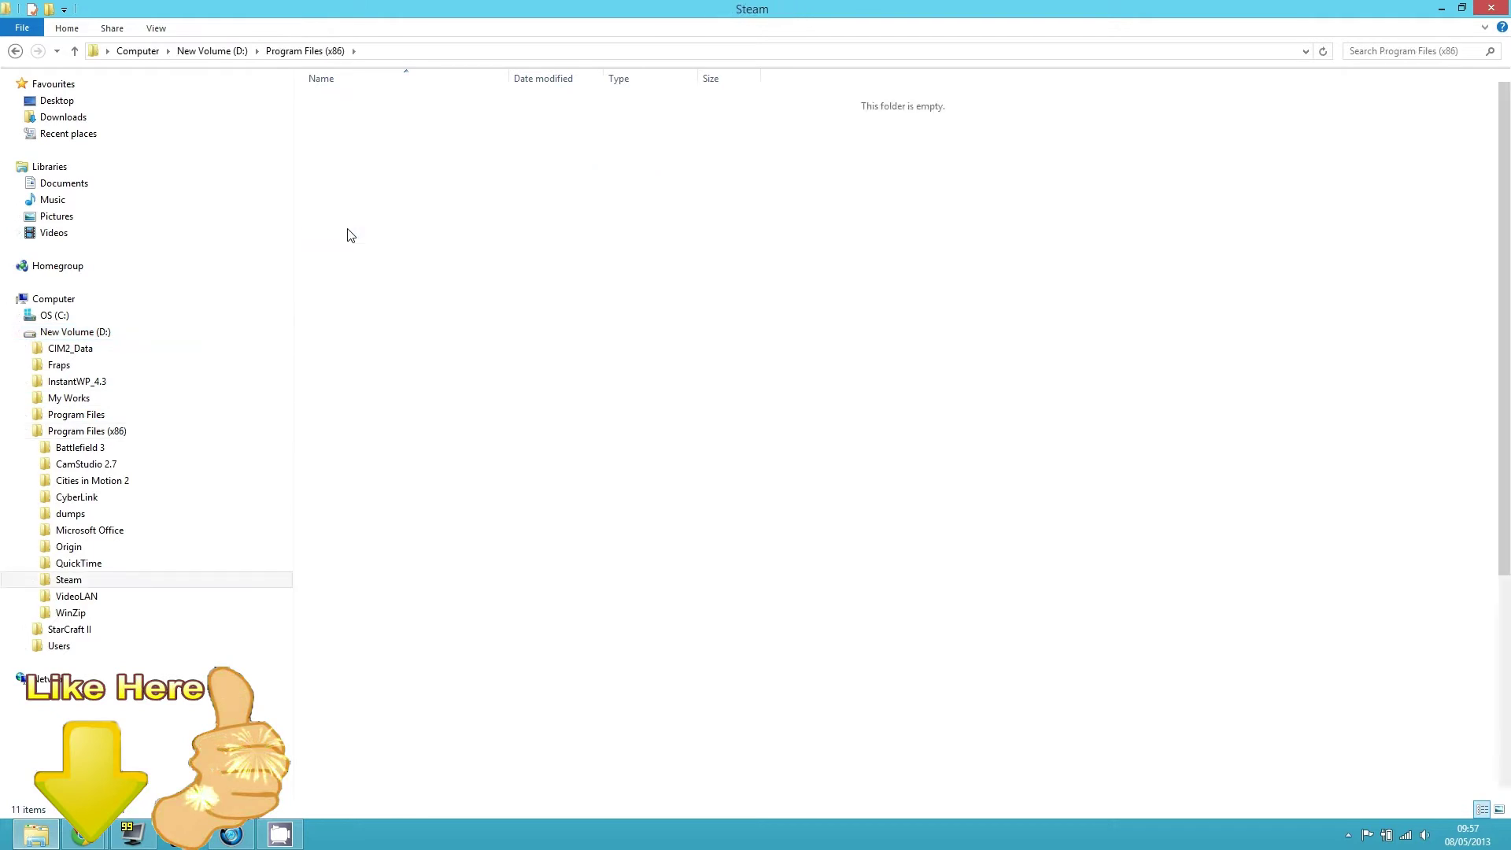
double_click(347, 369)
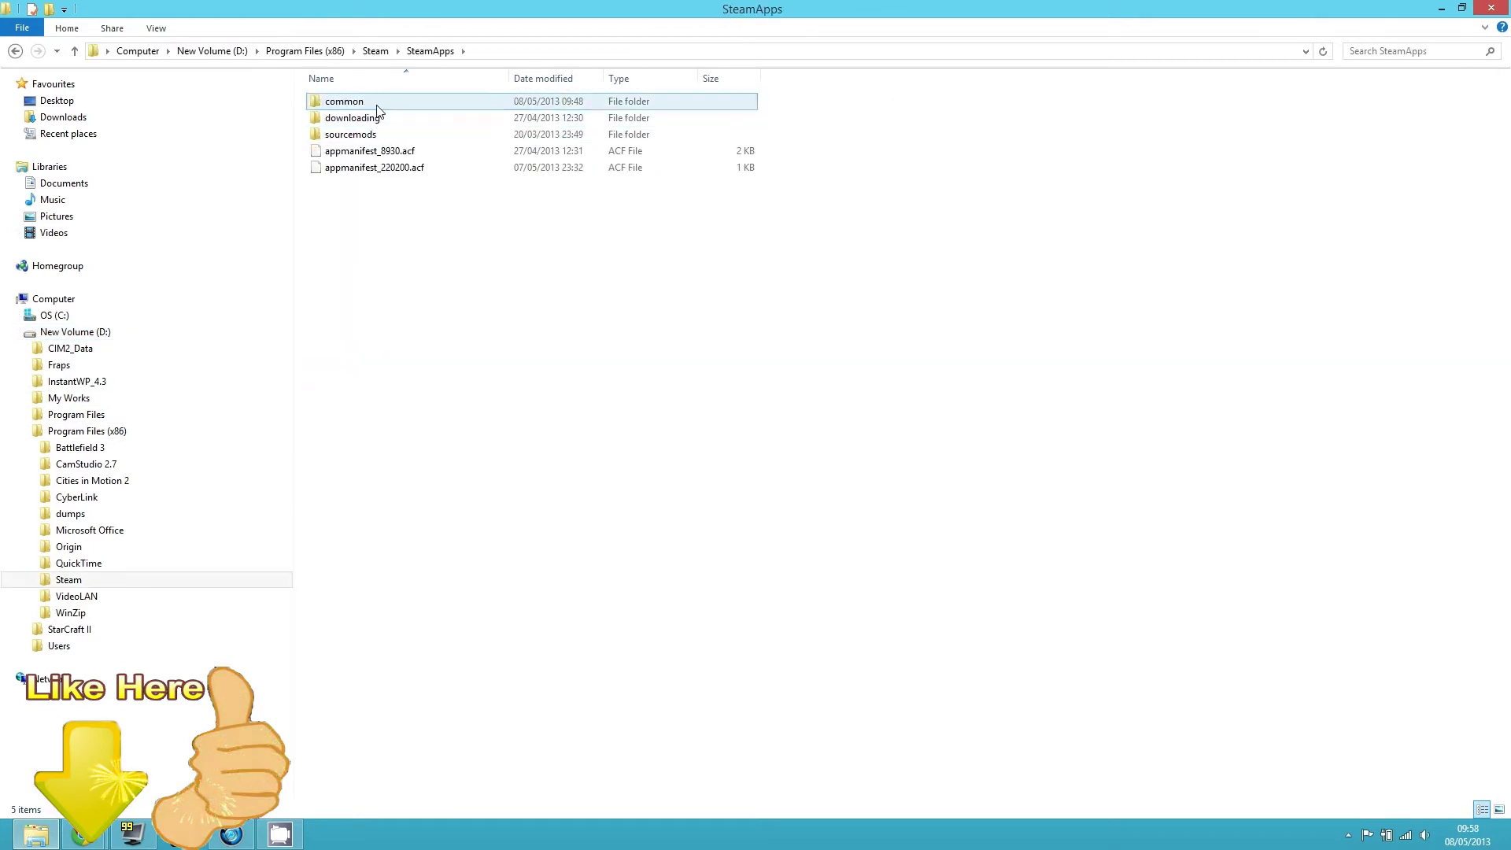
double_click(362, 102)
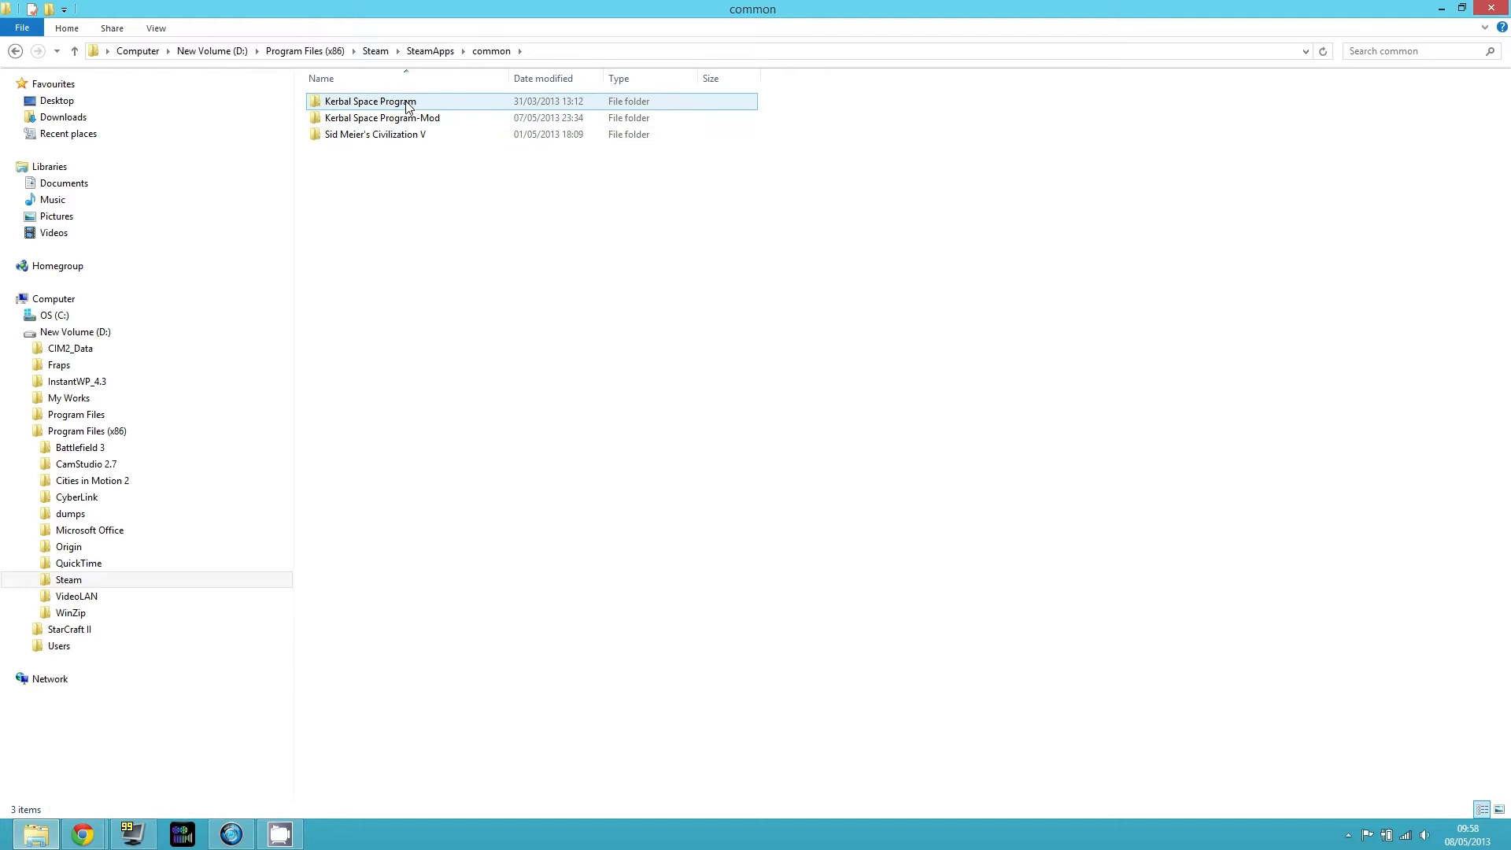
- Delete the old Kerbal Space Program-Mod folder from the common folder
click(402, 119)
shift+click(417, 139)
ctrl+click(417, 137)
key(Delete)
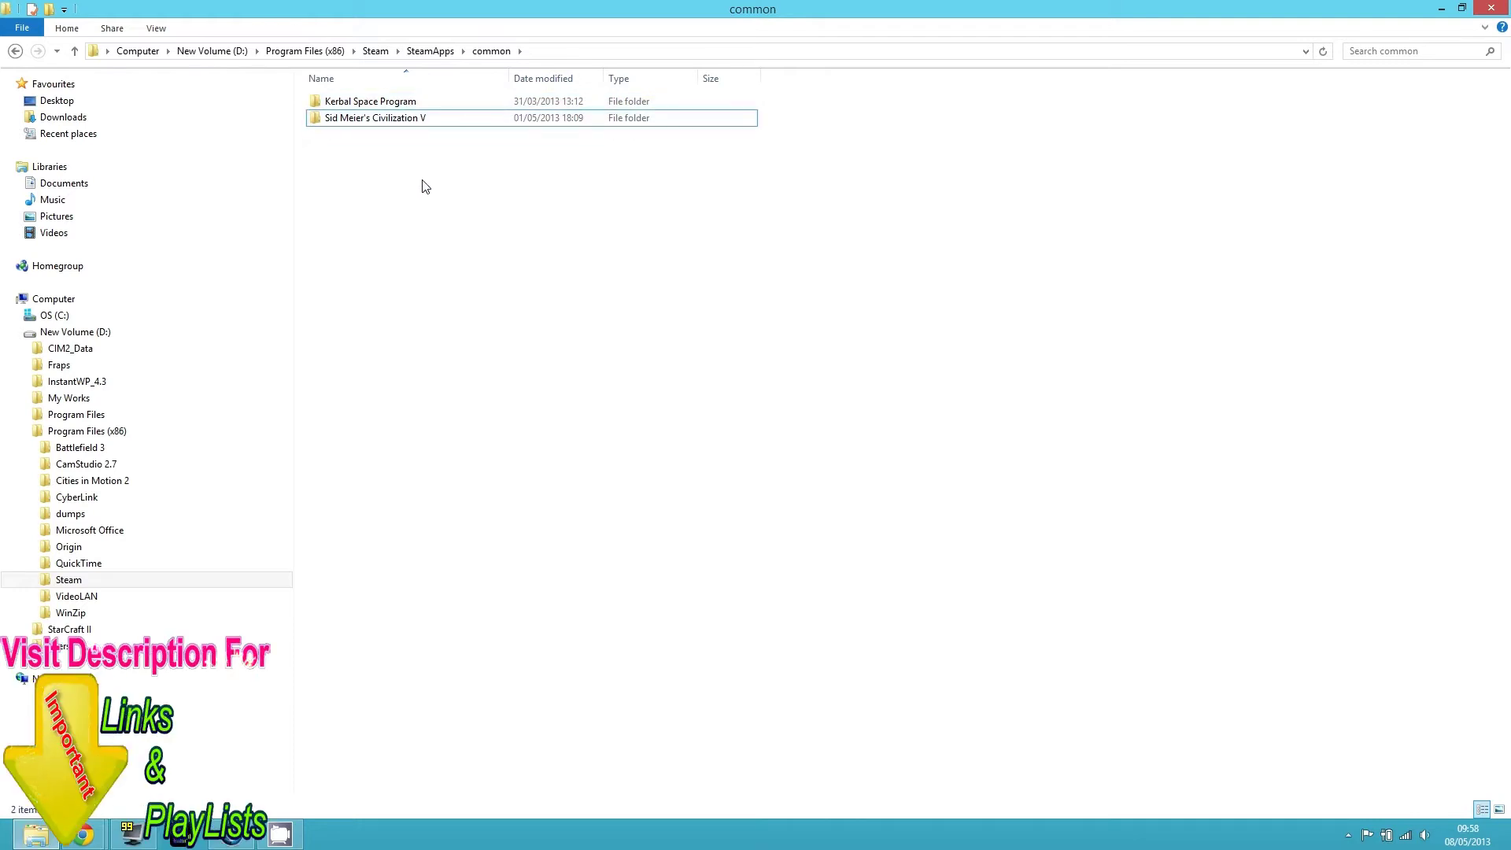
click(380, 96)
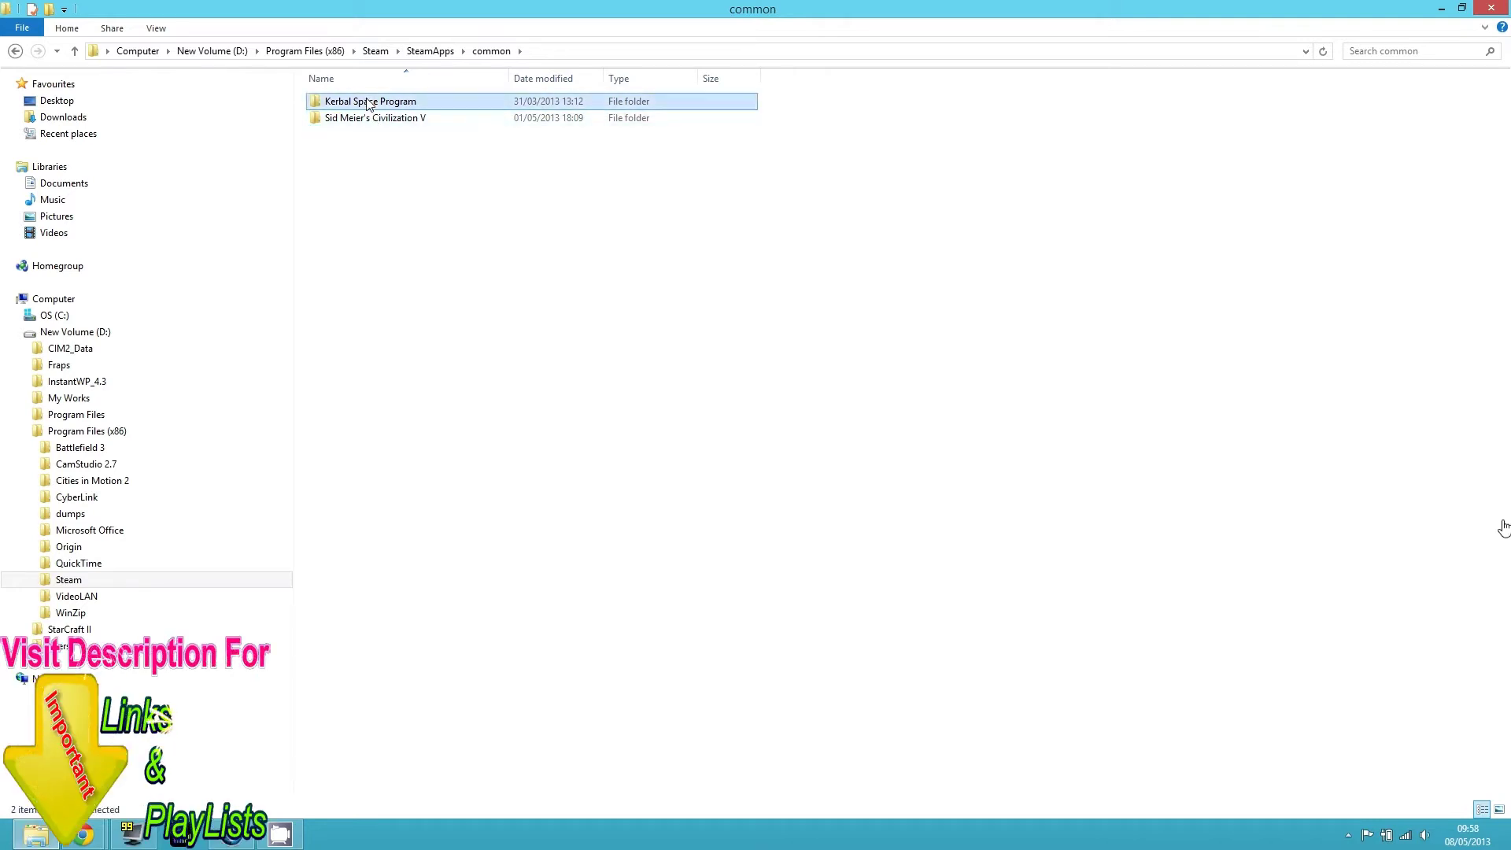
drag(486, 309, 336, 94)
click(399, 144)
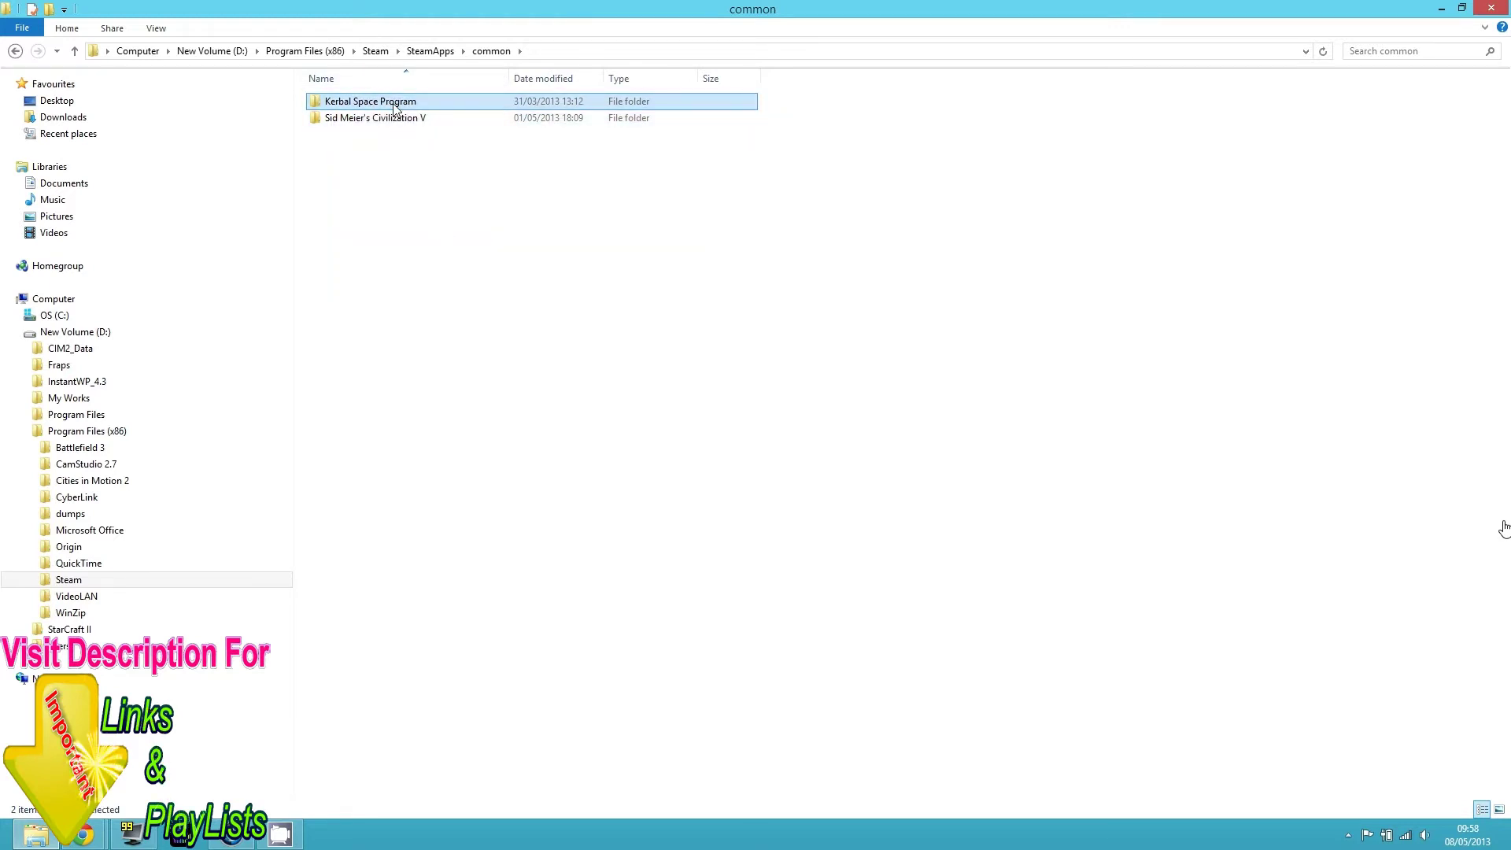
- Copy the Kerbal Space Program folder, peek inside it, and return to common
right_click(393, 103)
click(448, 337)
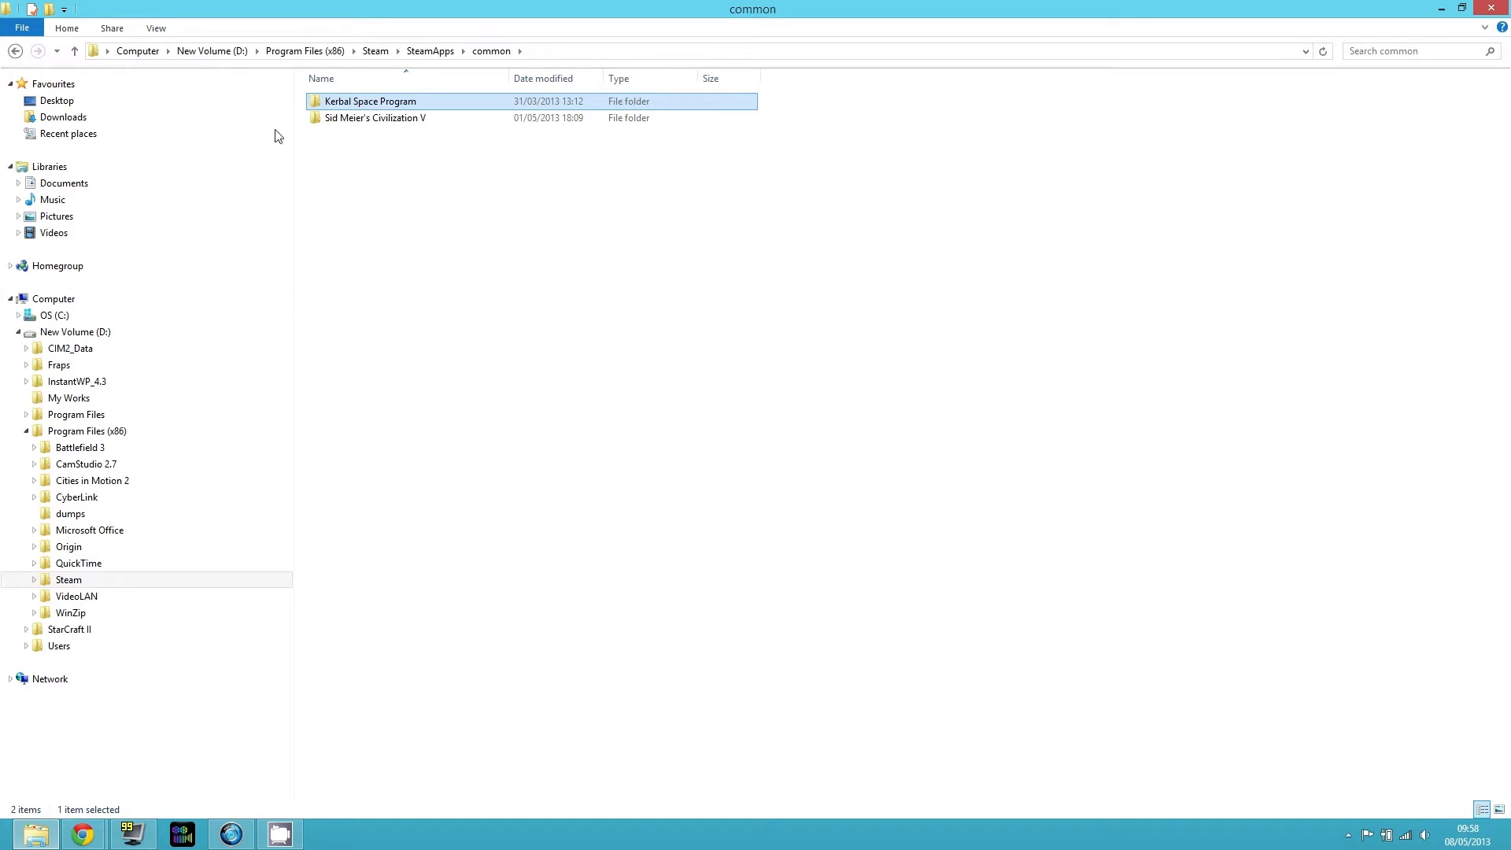
double_click(372, 108)
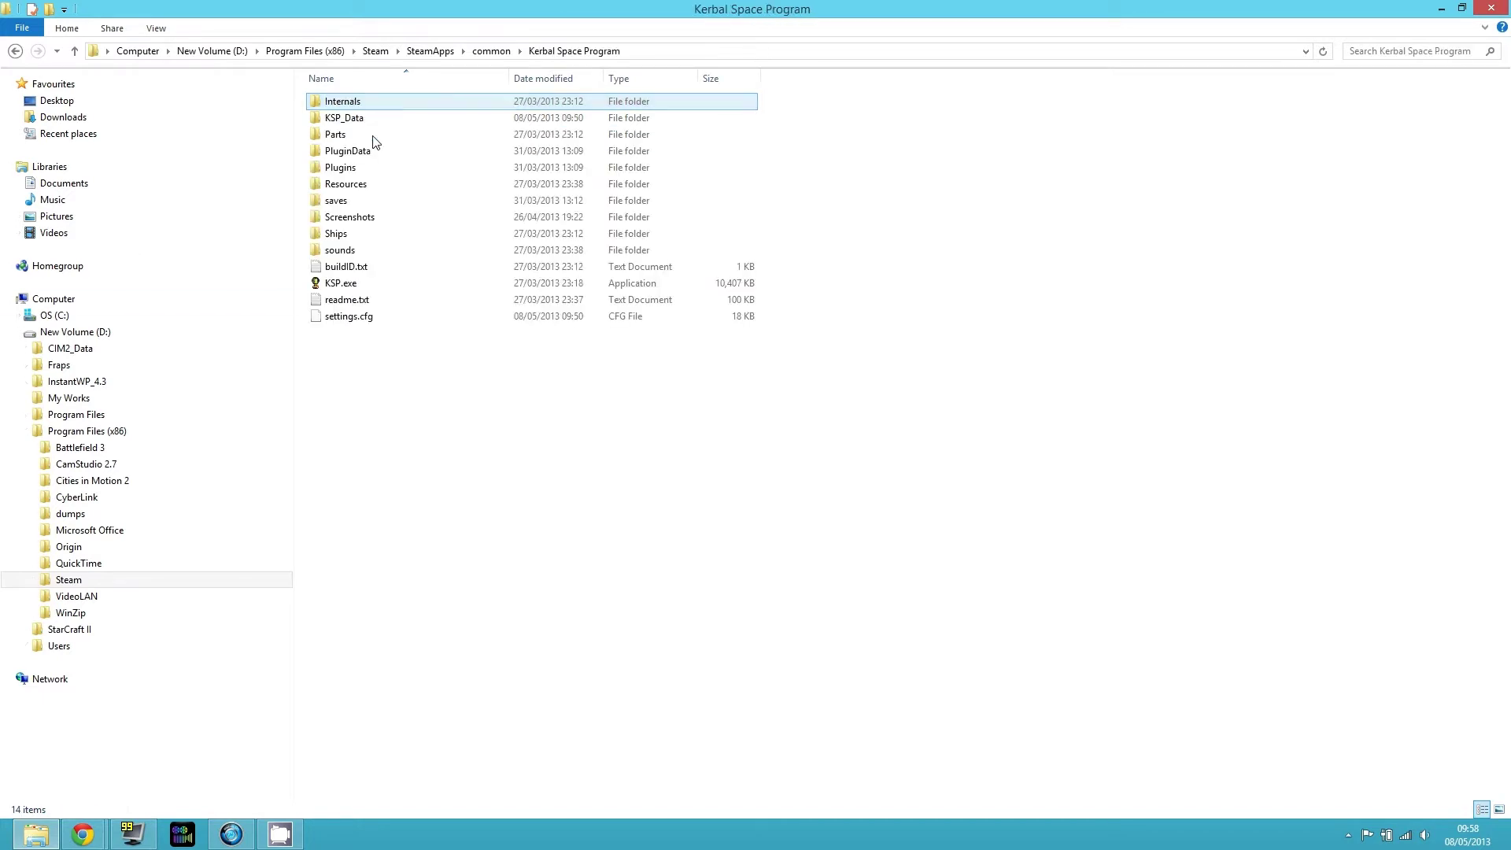
click(15, 50)
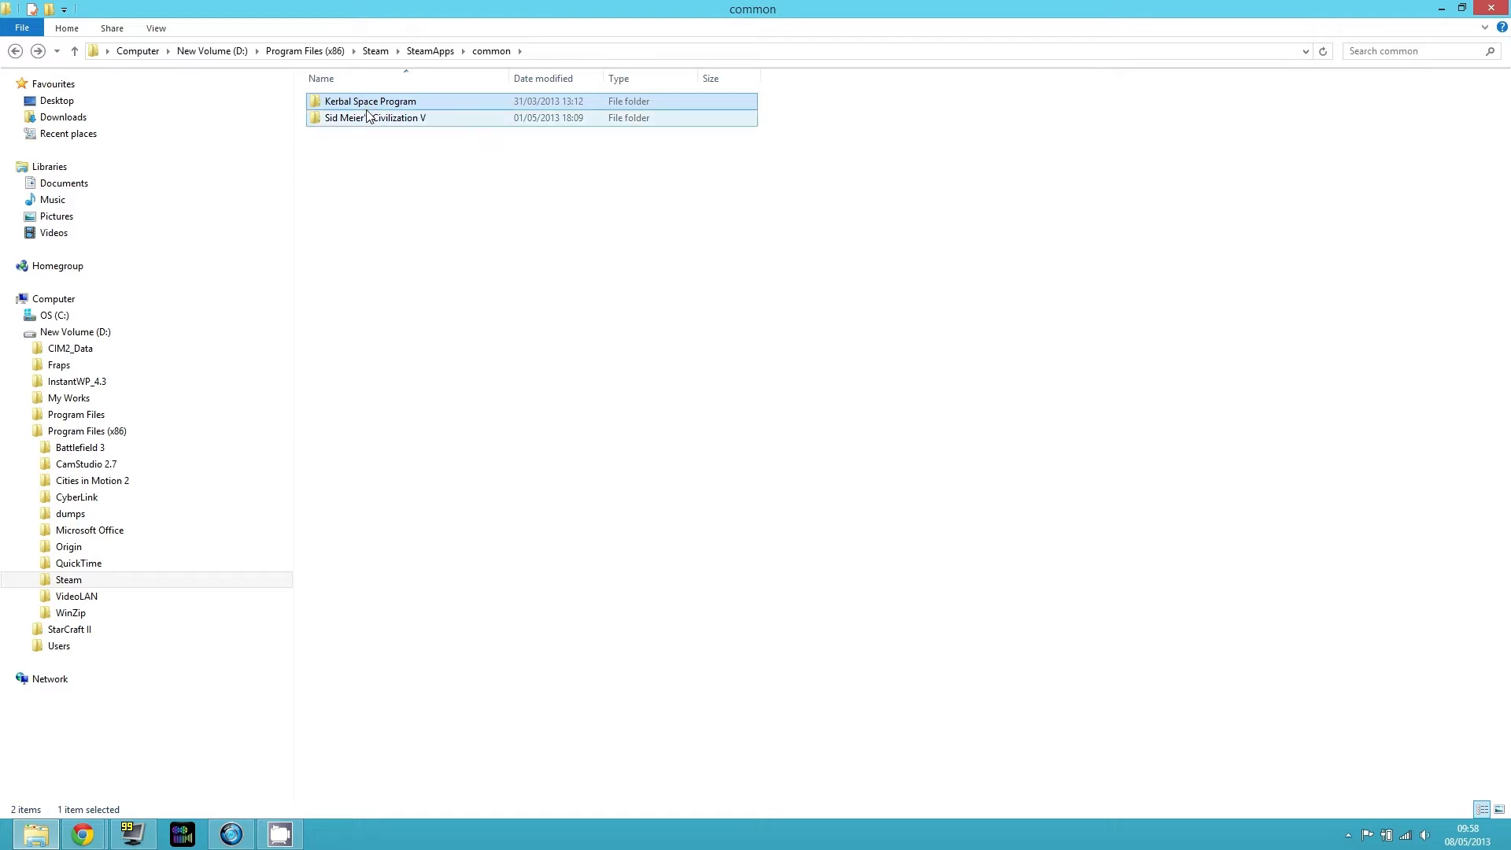
right_click(367, 214)
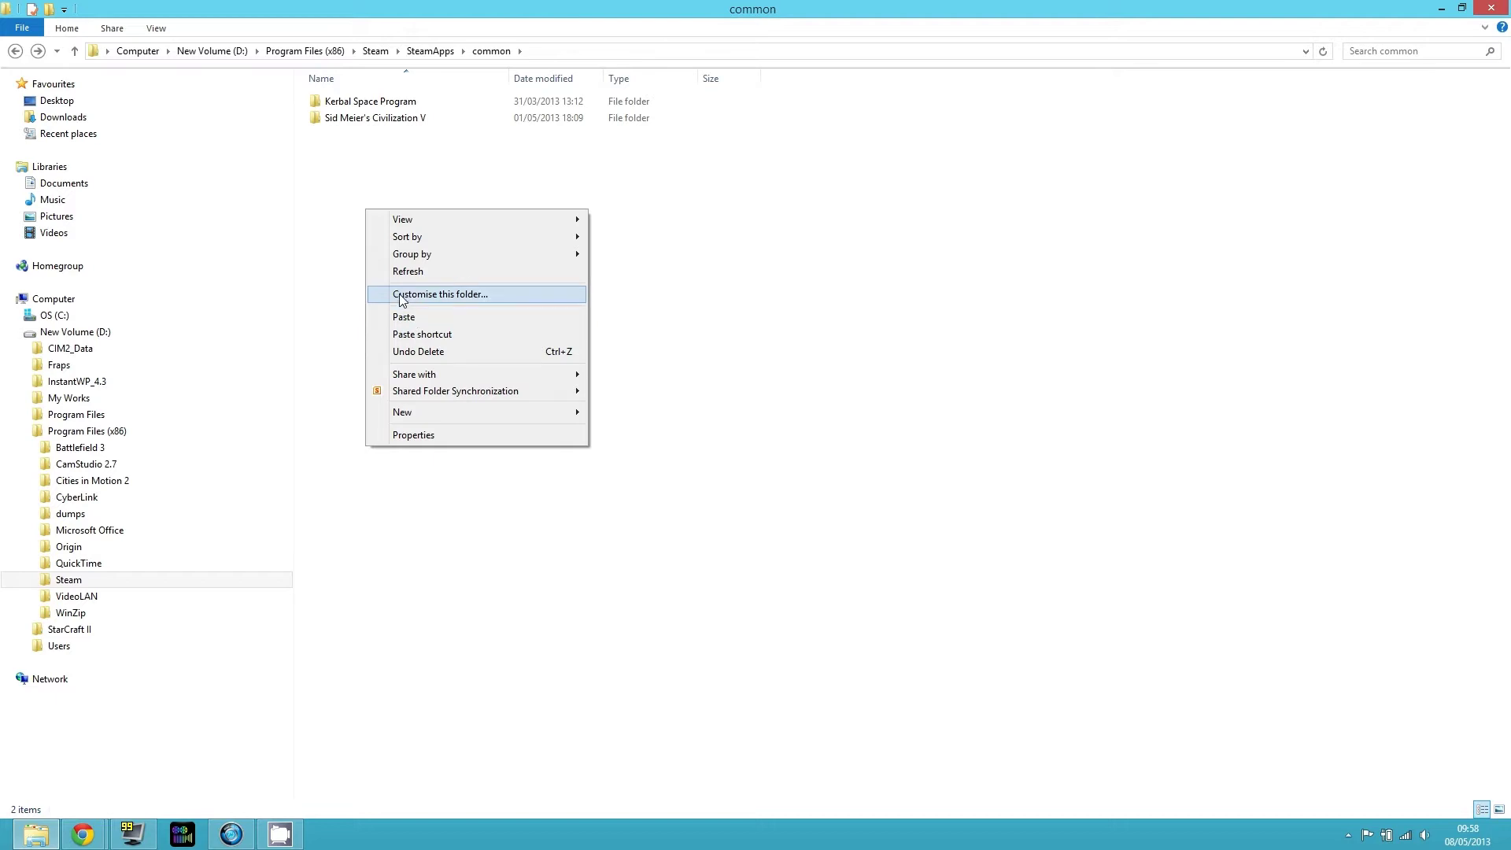
- Delete the shortcut accidentally created when pasting the Kerbal Space Program folder
click(377, 109)
right_click(378, 109)
click(439, 342)
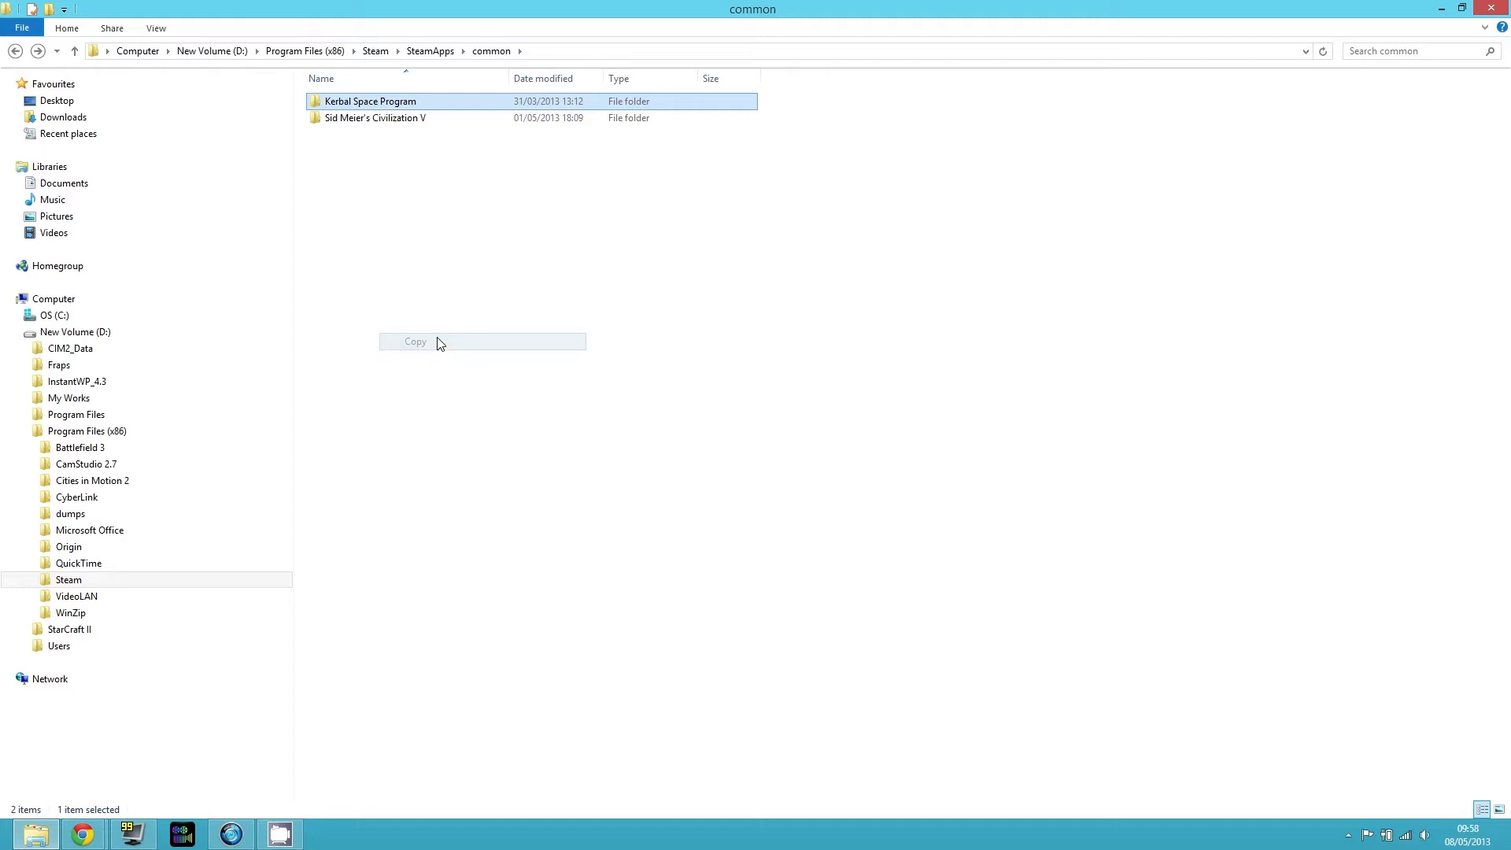
right_click(439, 341)
click(472, 456)
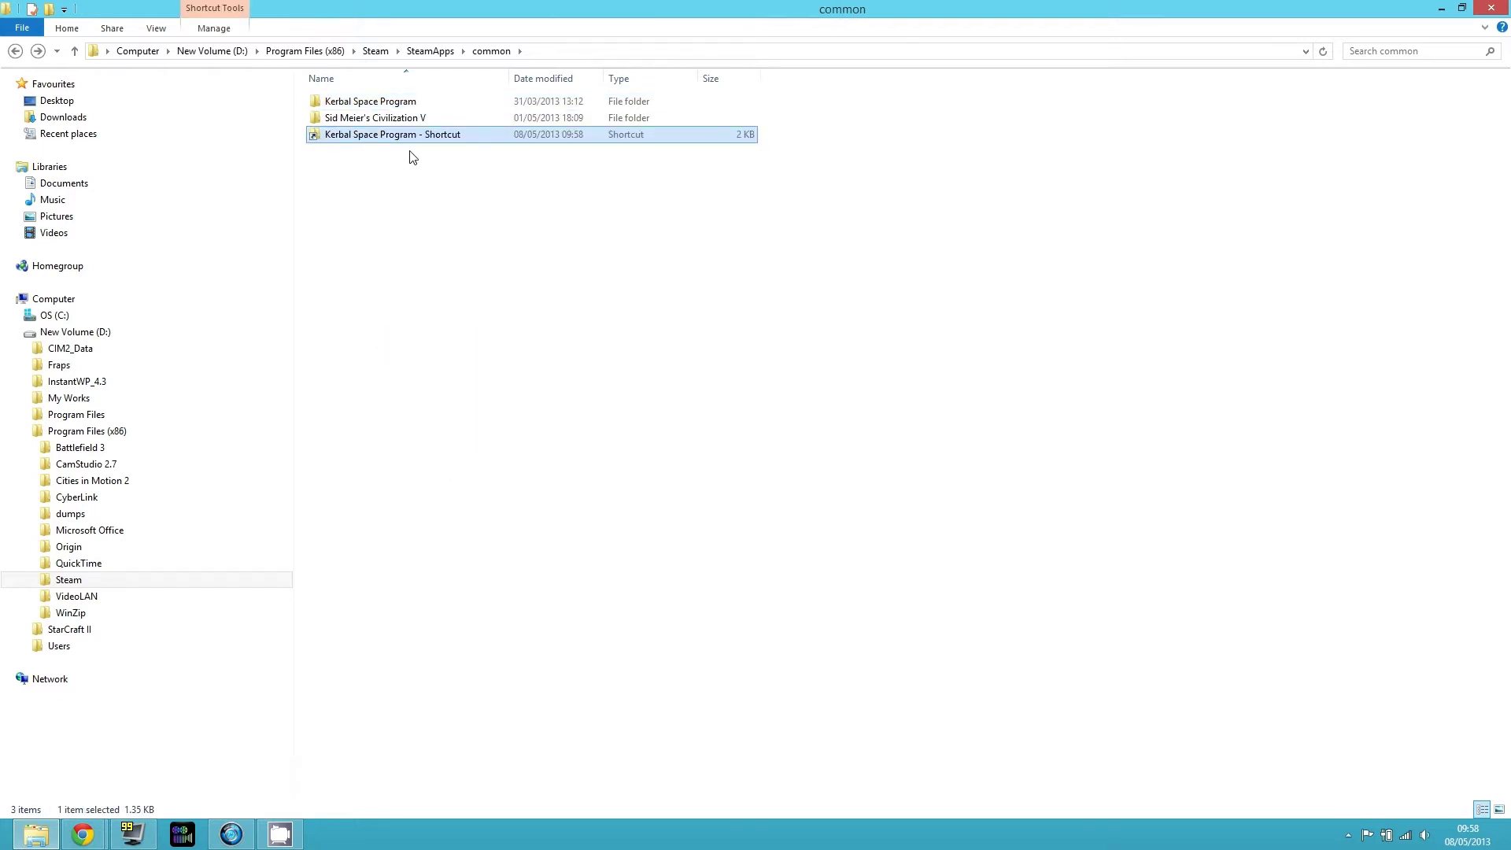
key(Delete)
- Paste a full duplicate of the Kerbal Space Program folder into common
click(398, 106)
right_click(398, 104)
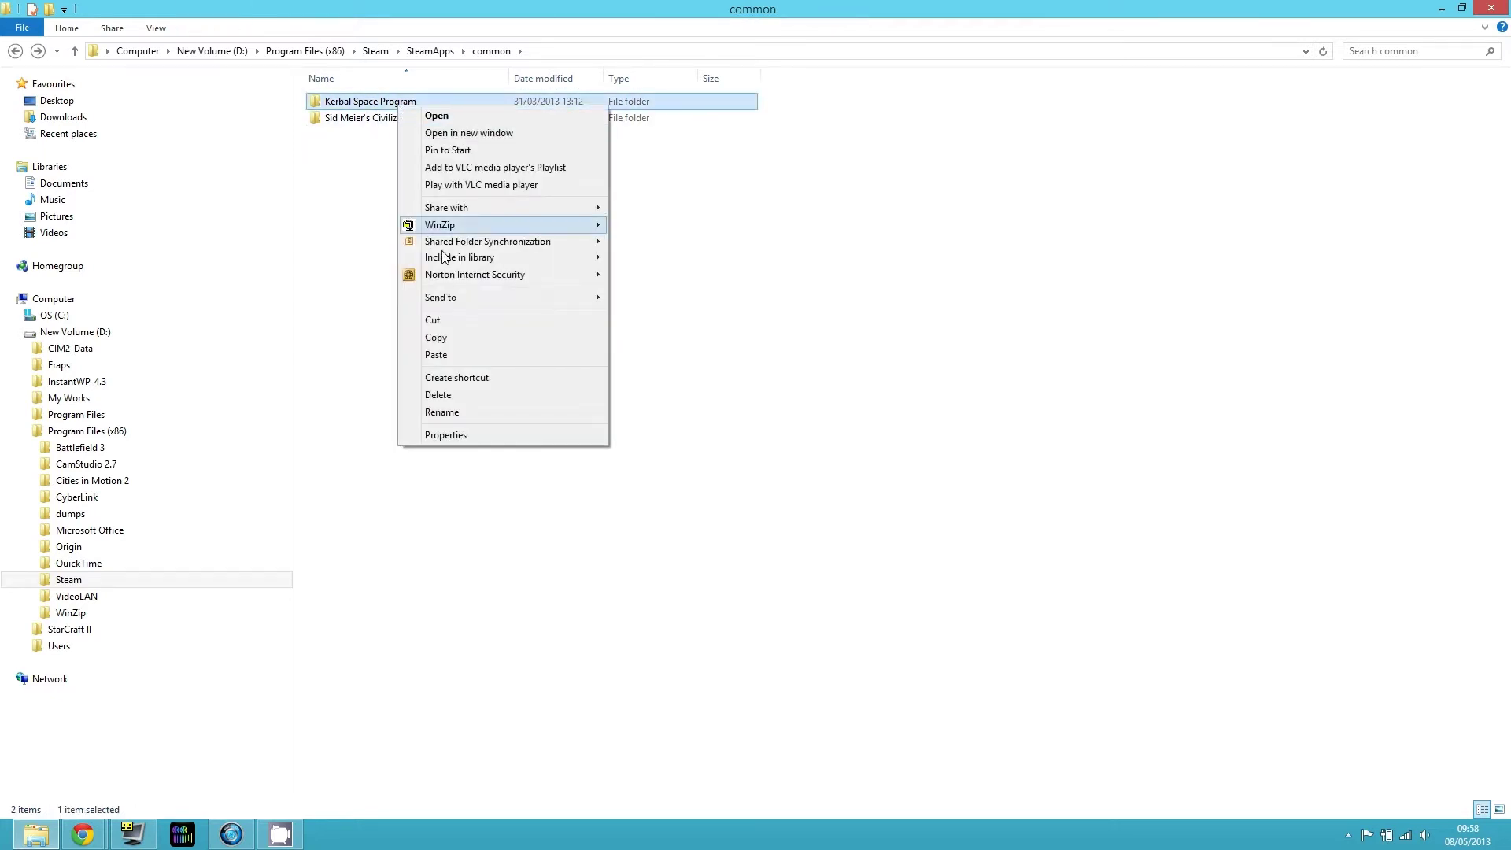
click(439, 337)
right_click(439, 290)
click(482, 394)
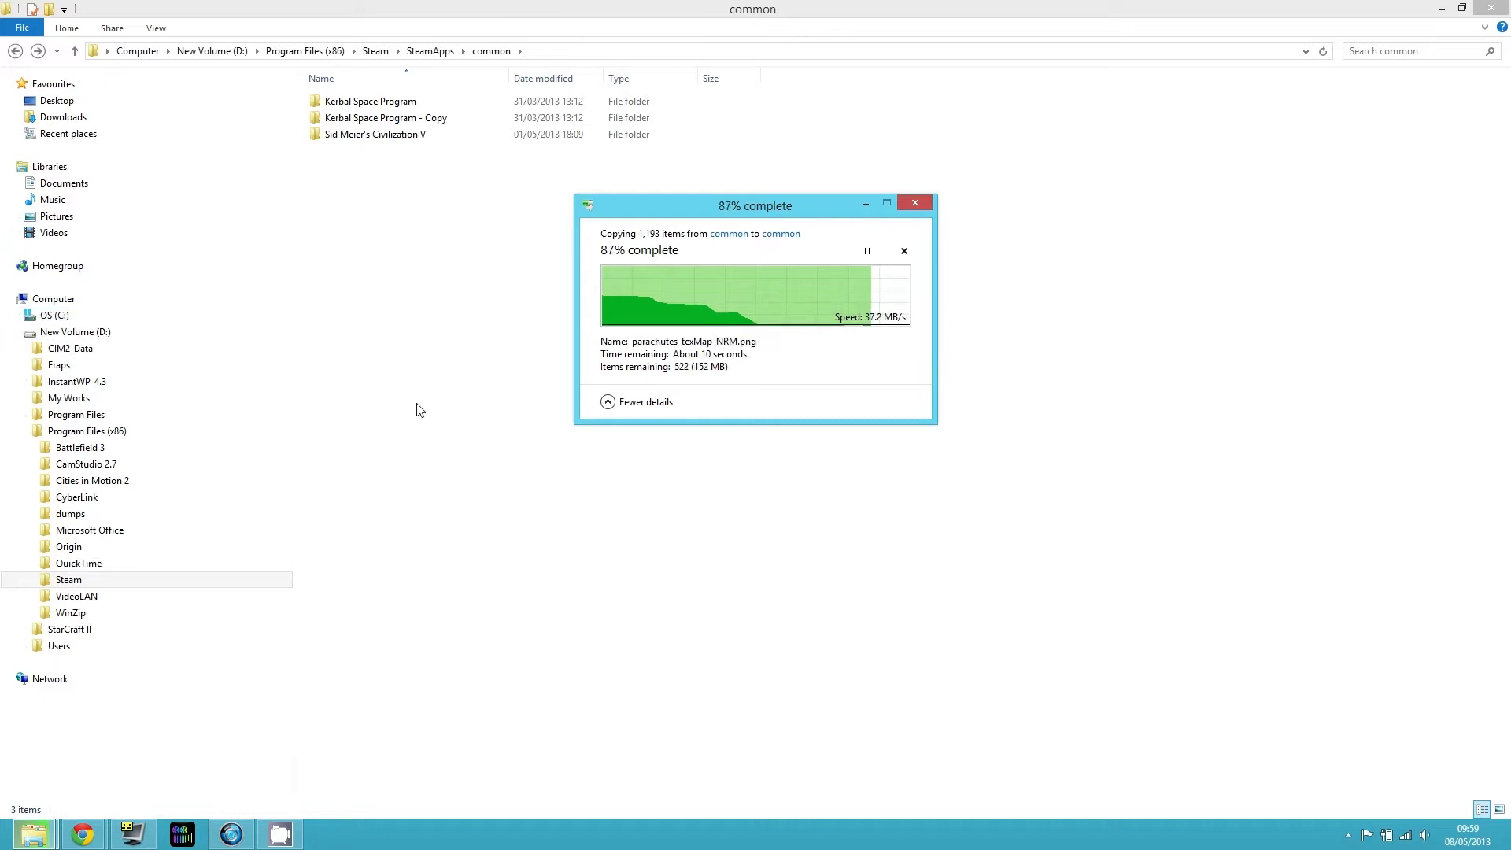
- Let the 1,193-item copy finish, then select the original and the Copy folder
click(396, 107)
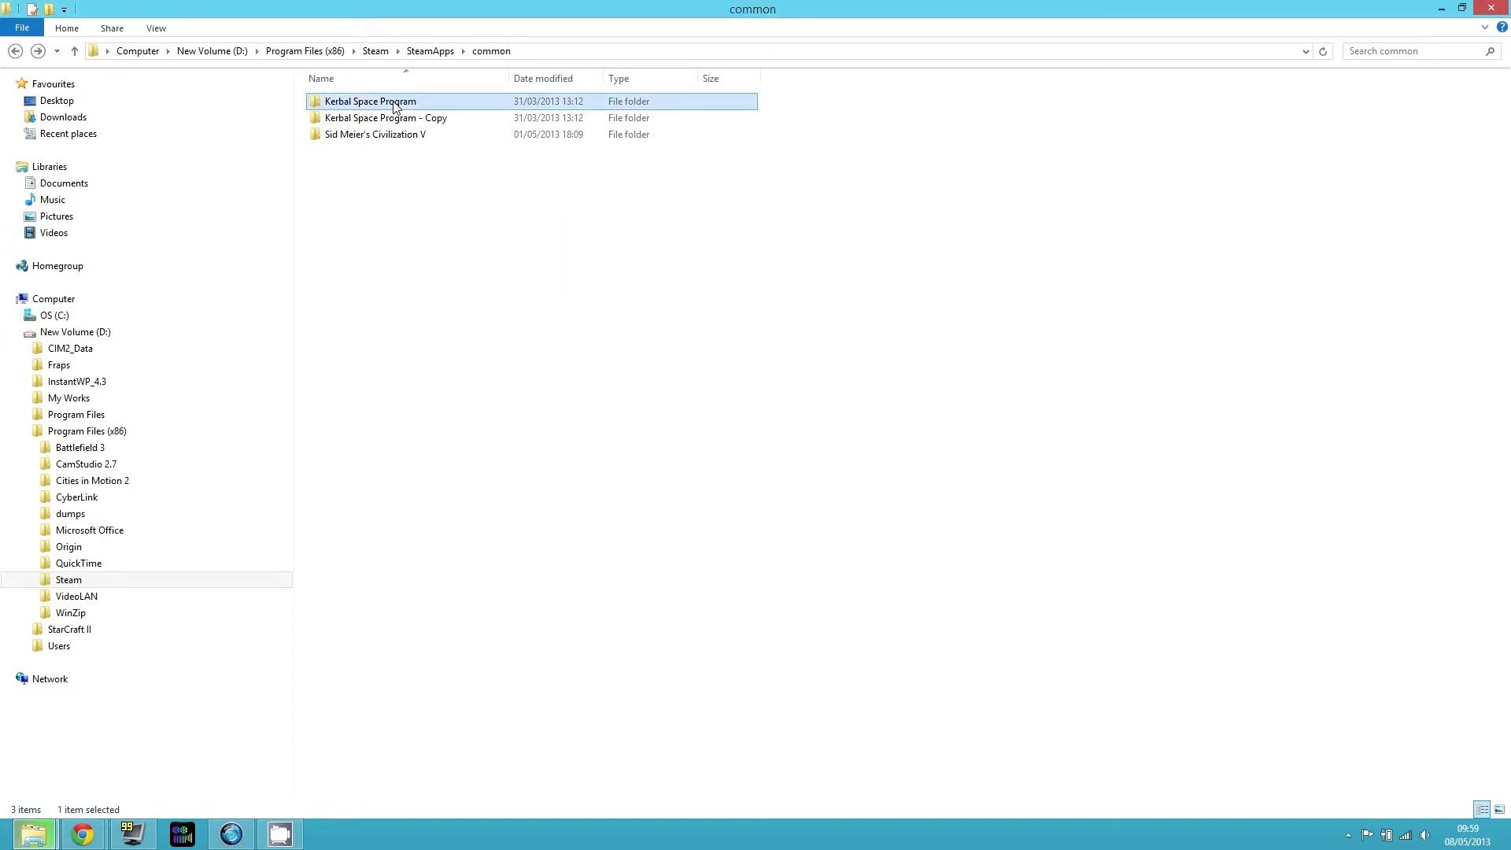
click(412, 120)
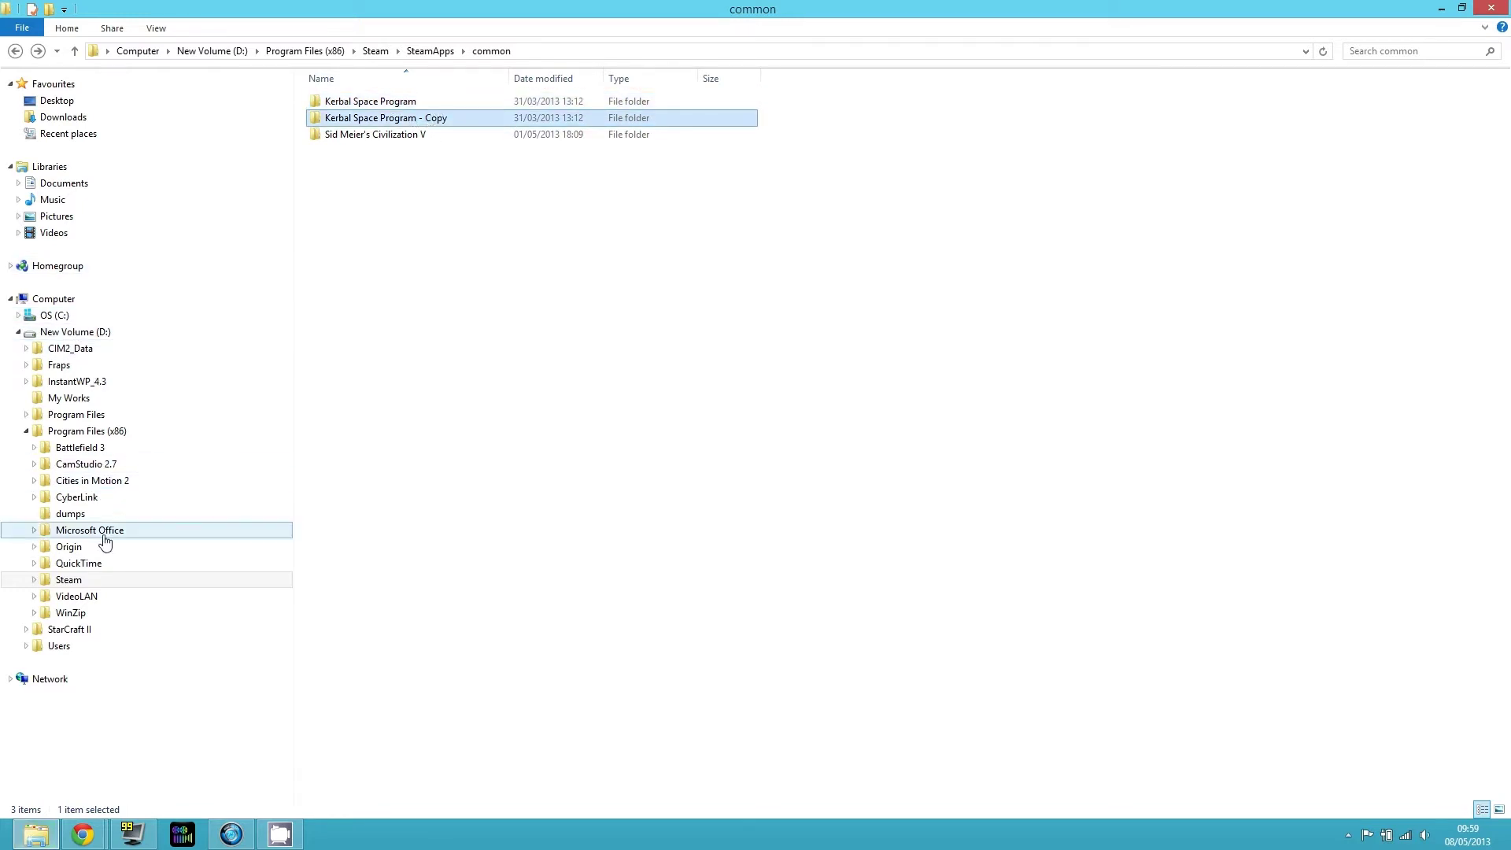
- Check both game folders and rename the original to Kerbal Space Program-Vinalla
double_click(359, 122)
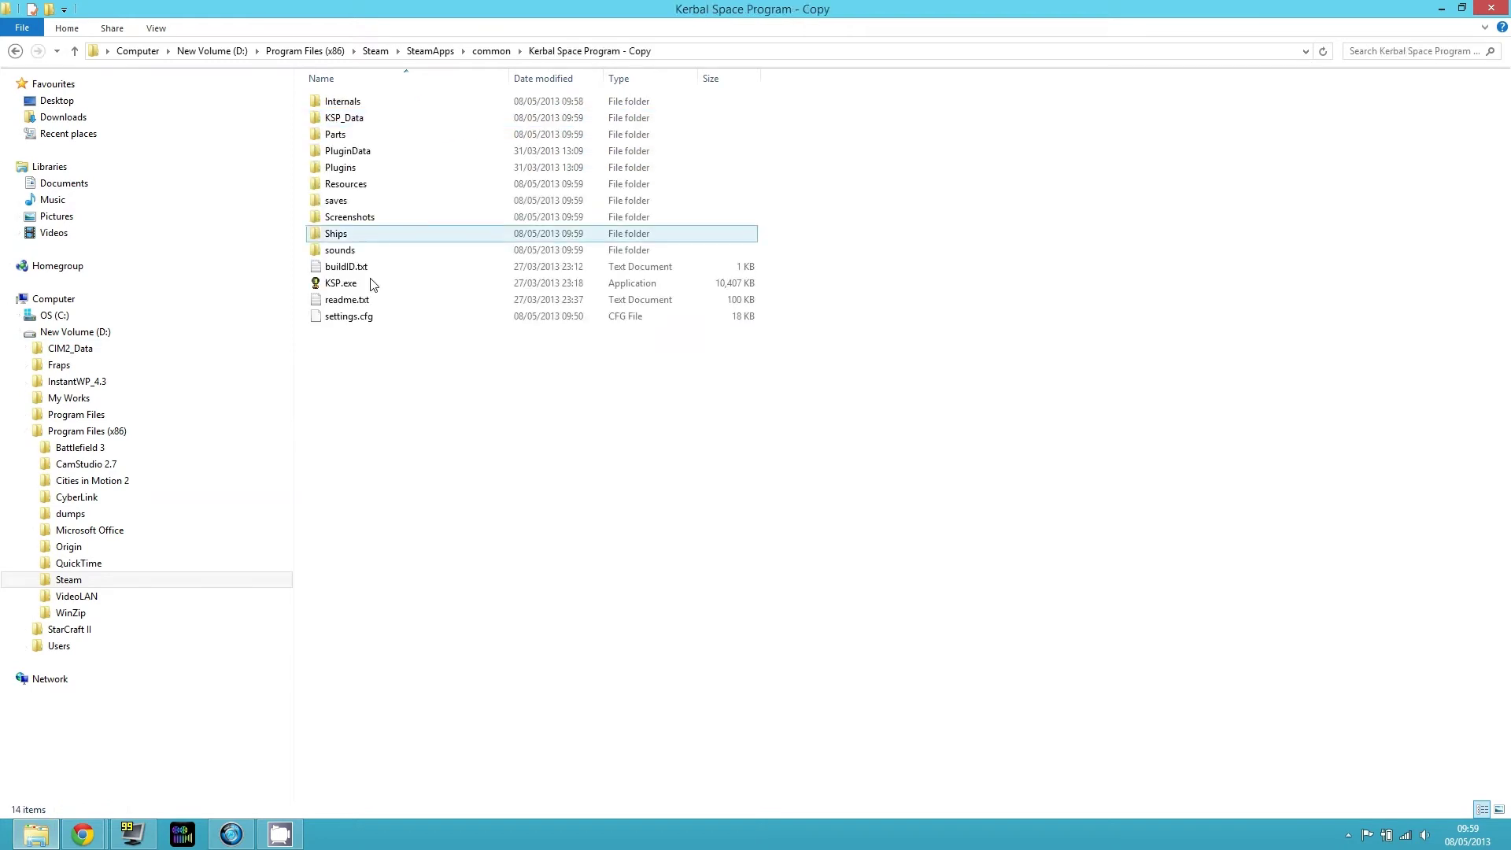
click(15, 51)
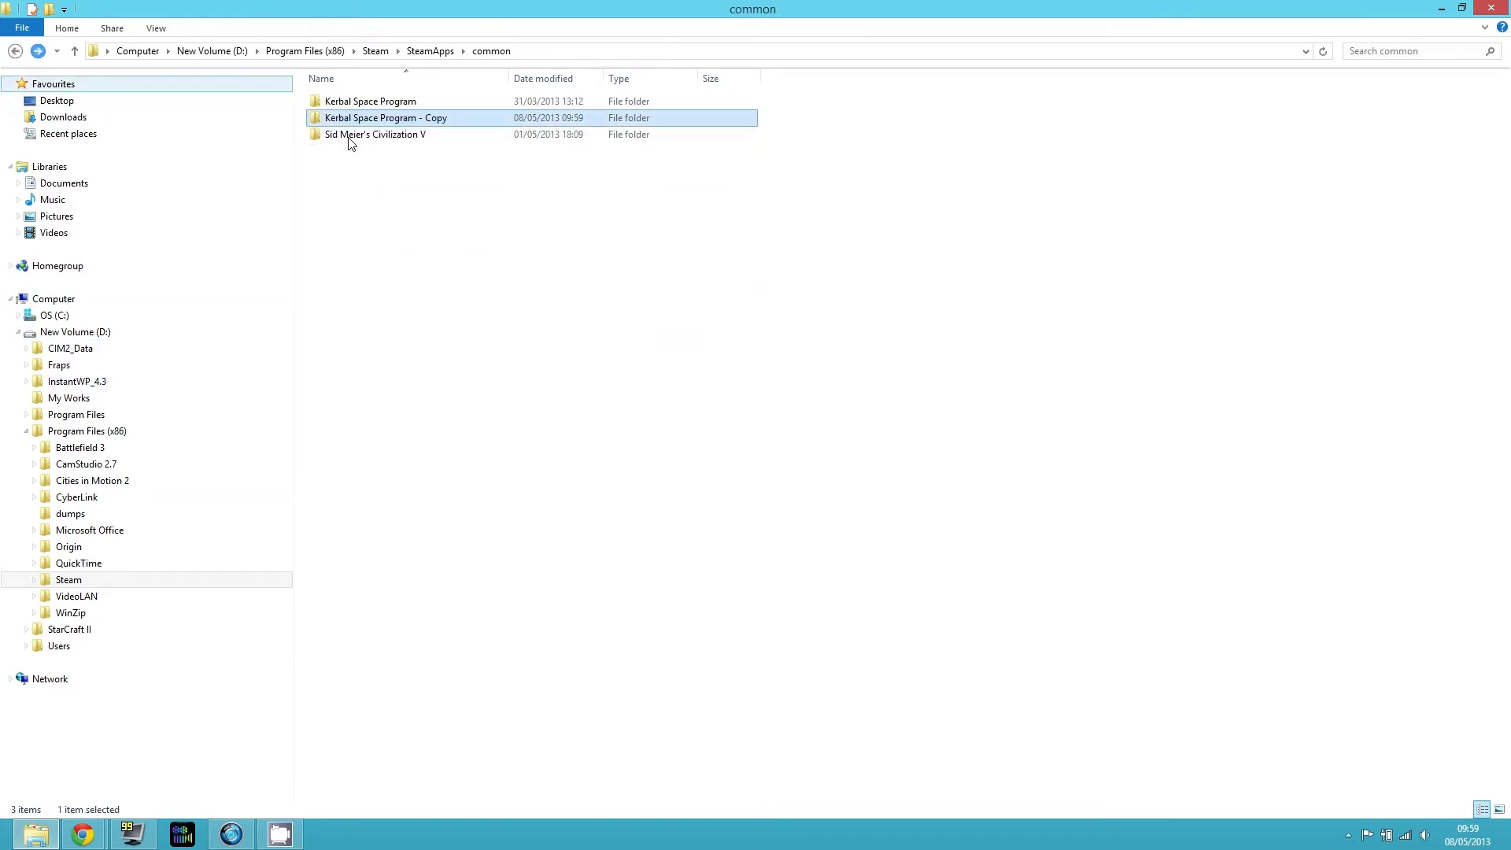
double_click(370, 102)
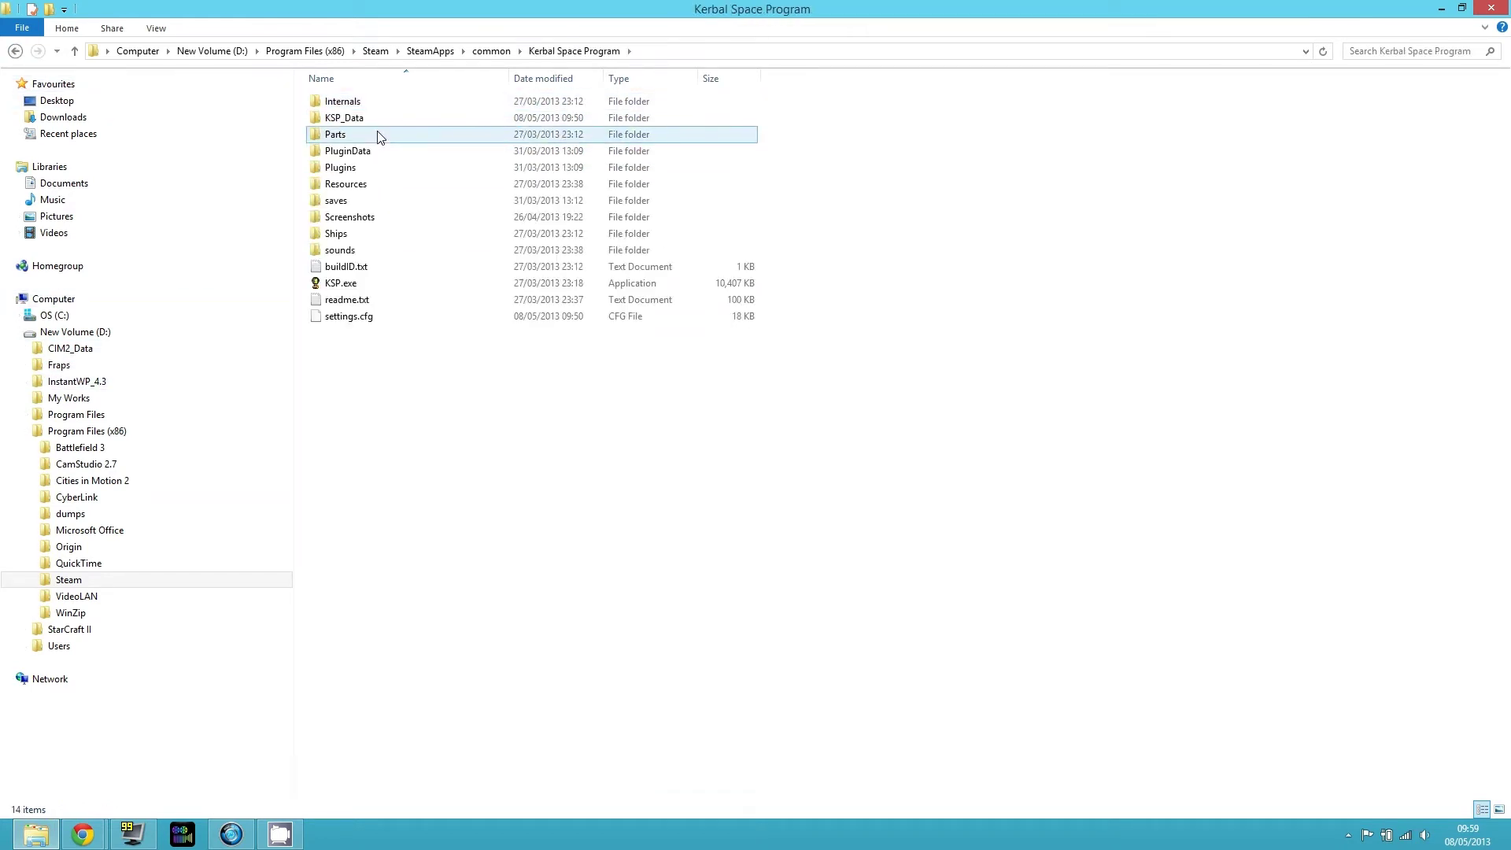
click(15, 51)
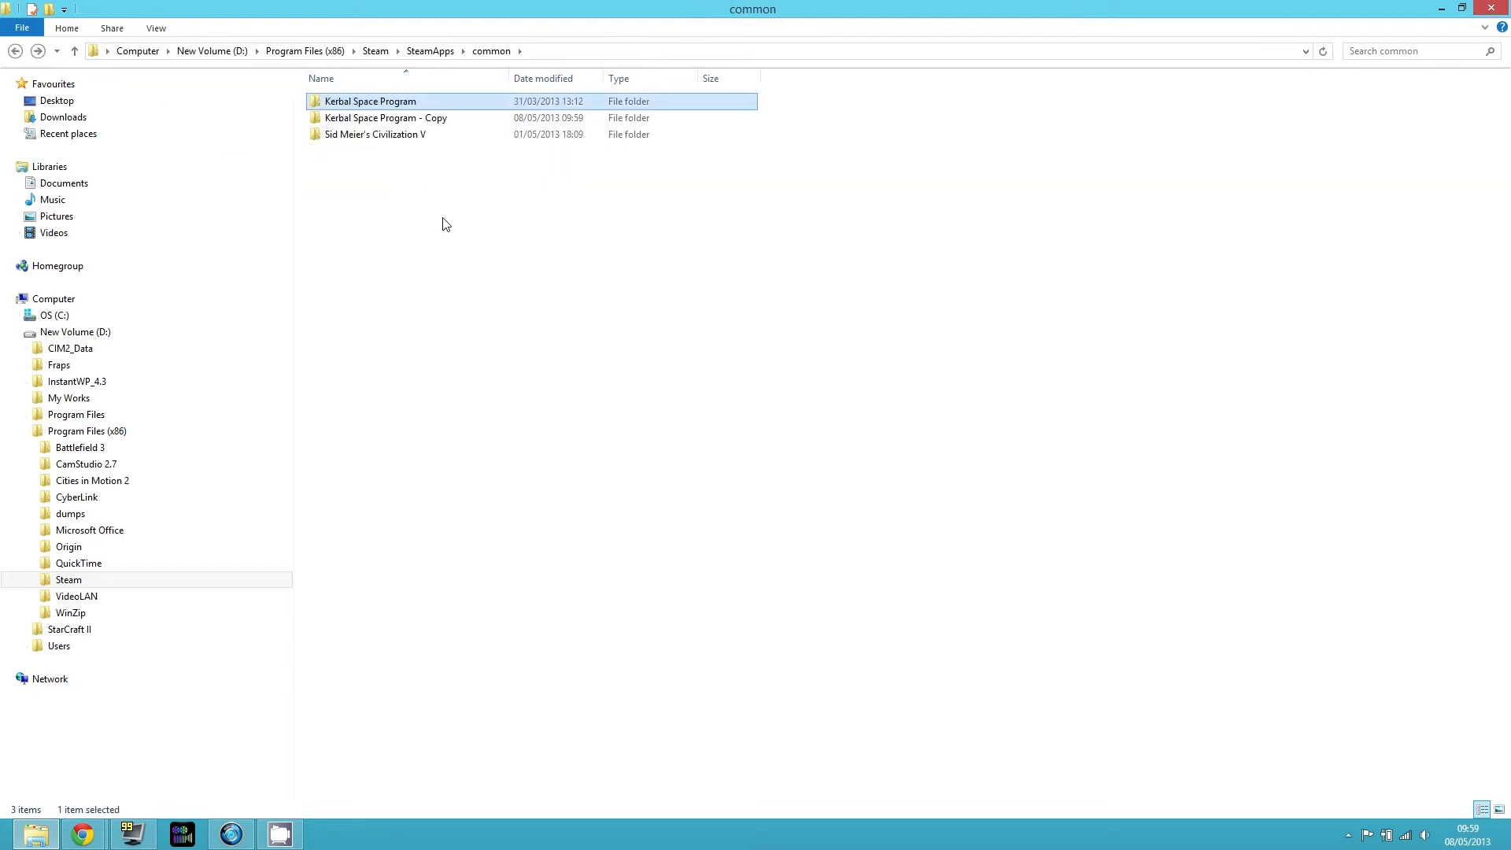
click(435, 118)
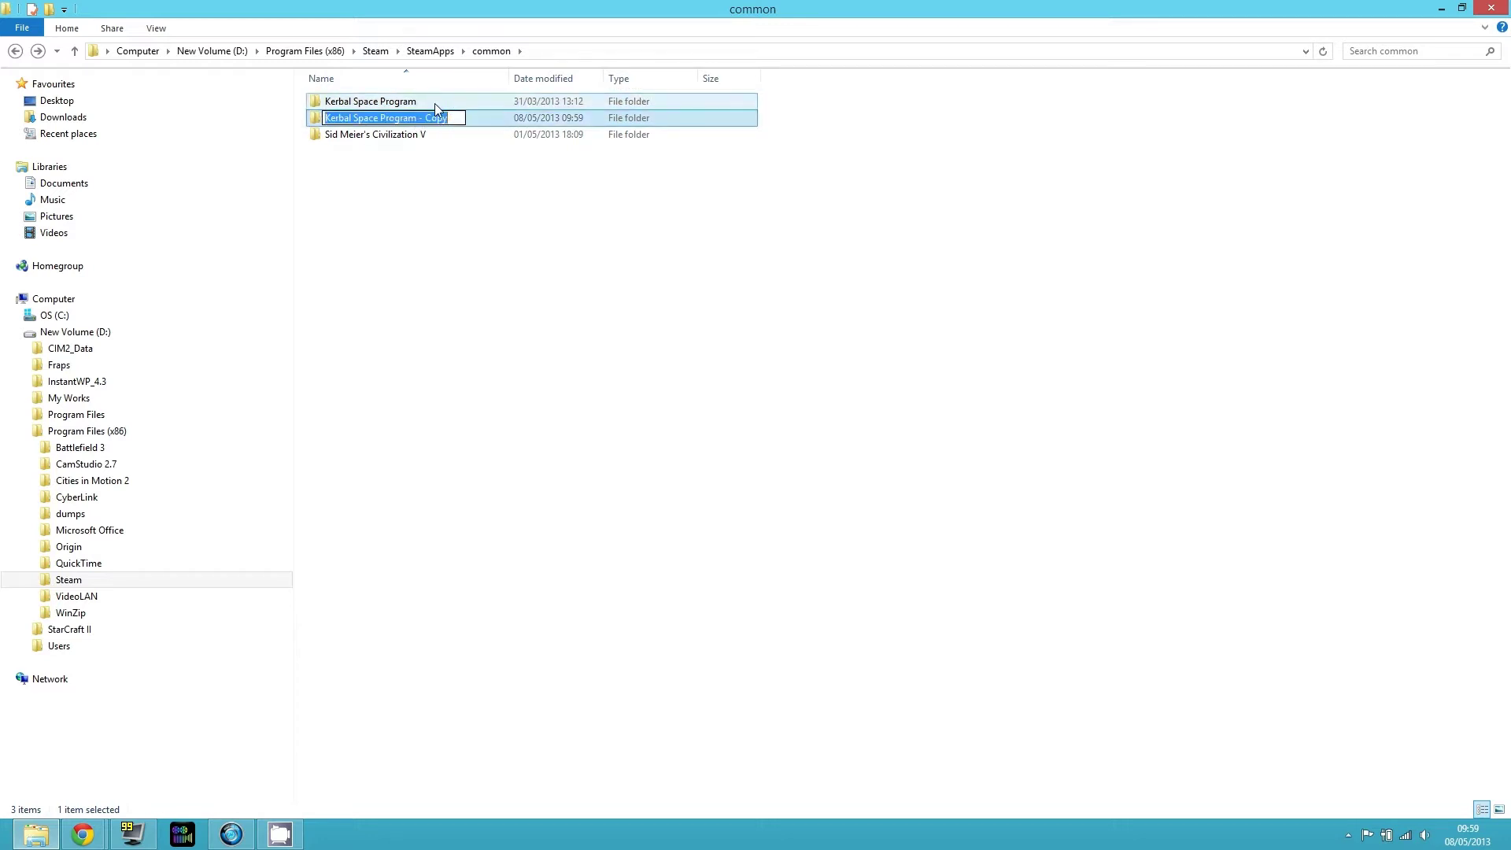
click(430, 102)
click(429, 101)
click(429, 101)
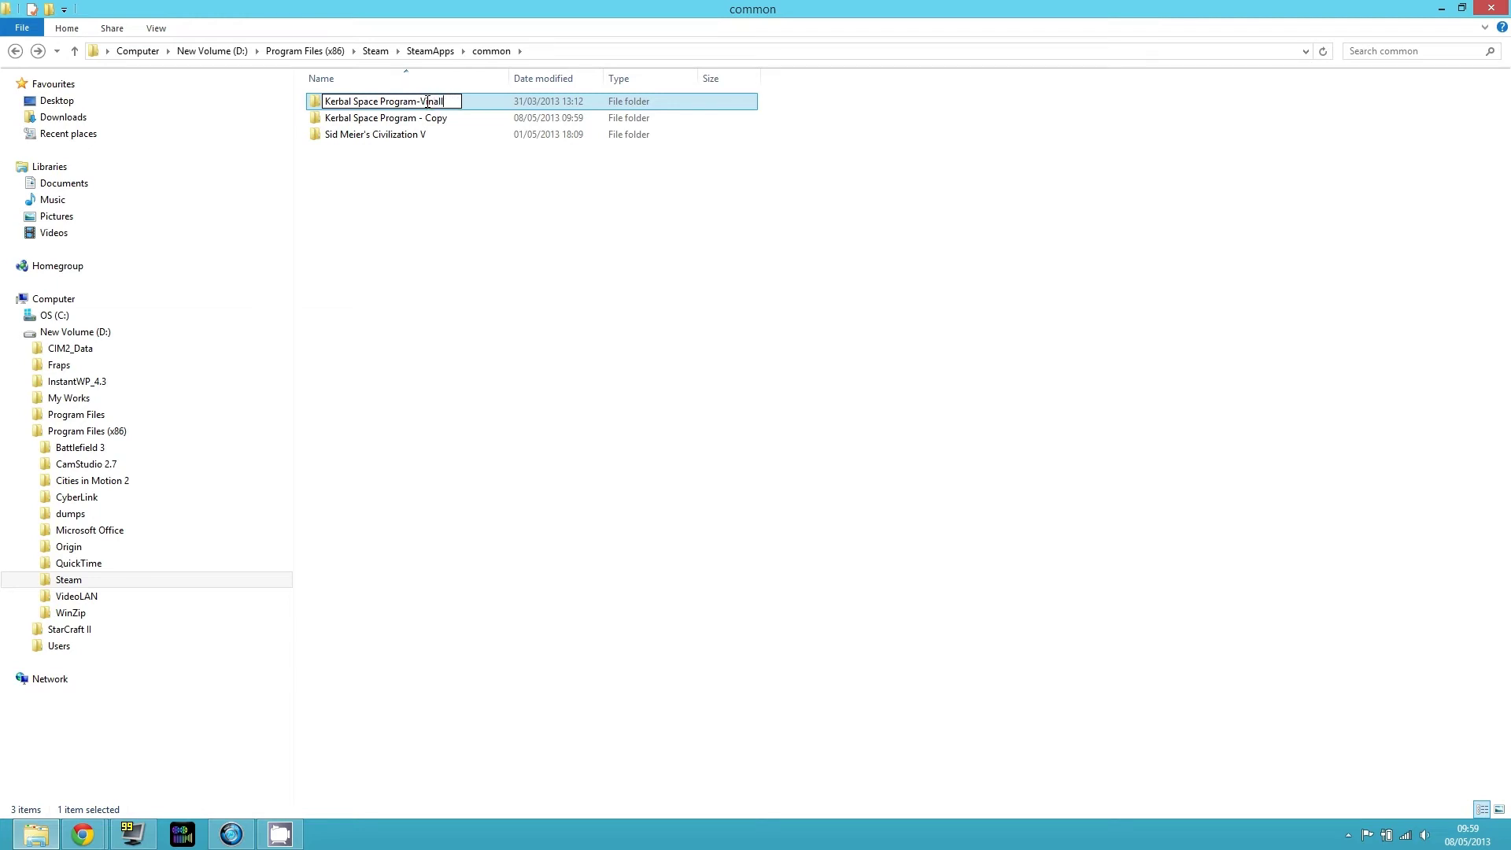
key(Return)
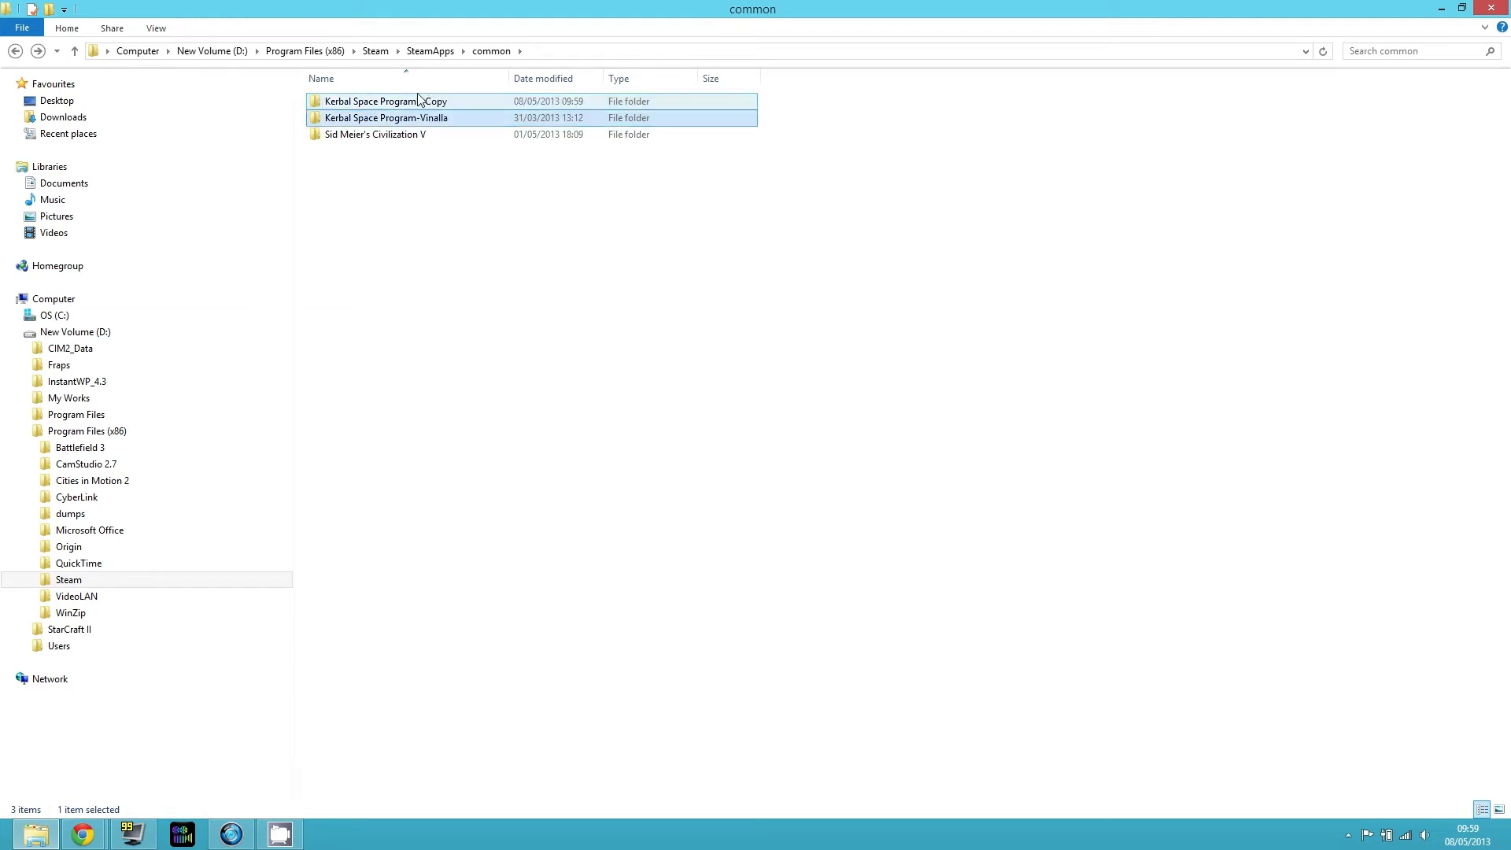
- Rename Kerbal Space Program - Copy to Kerbal Space Program -Mods
double_click(418, 101)
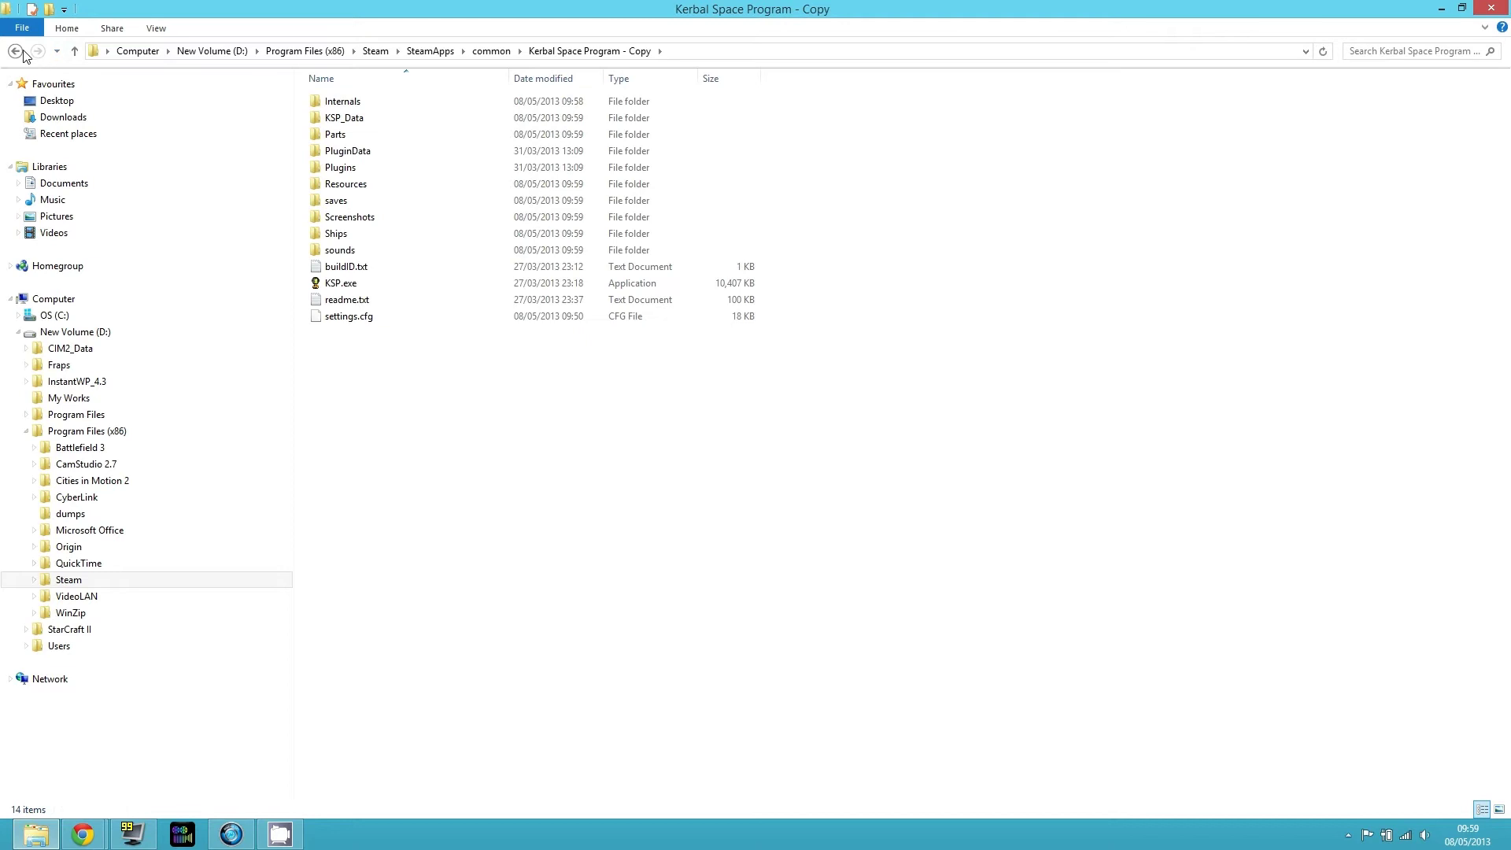
click(22, 52)
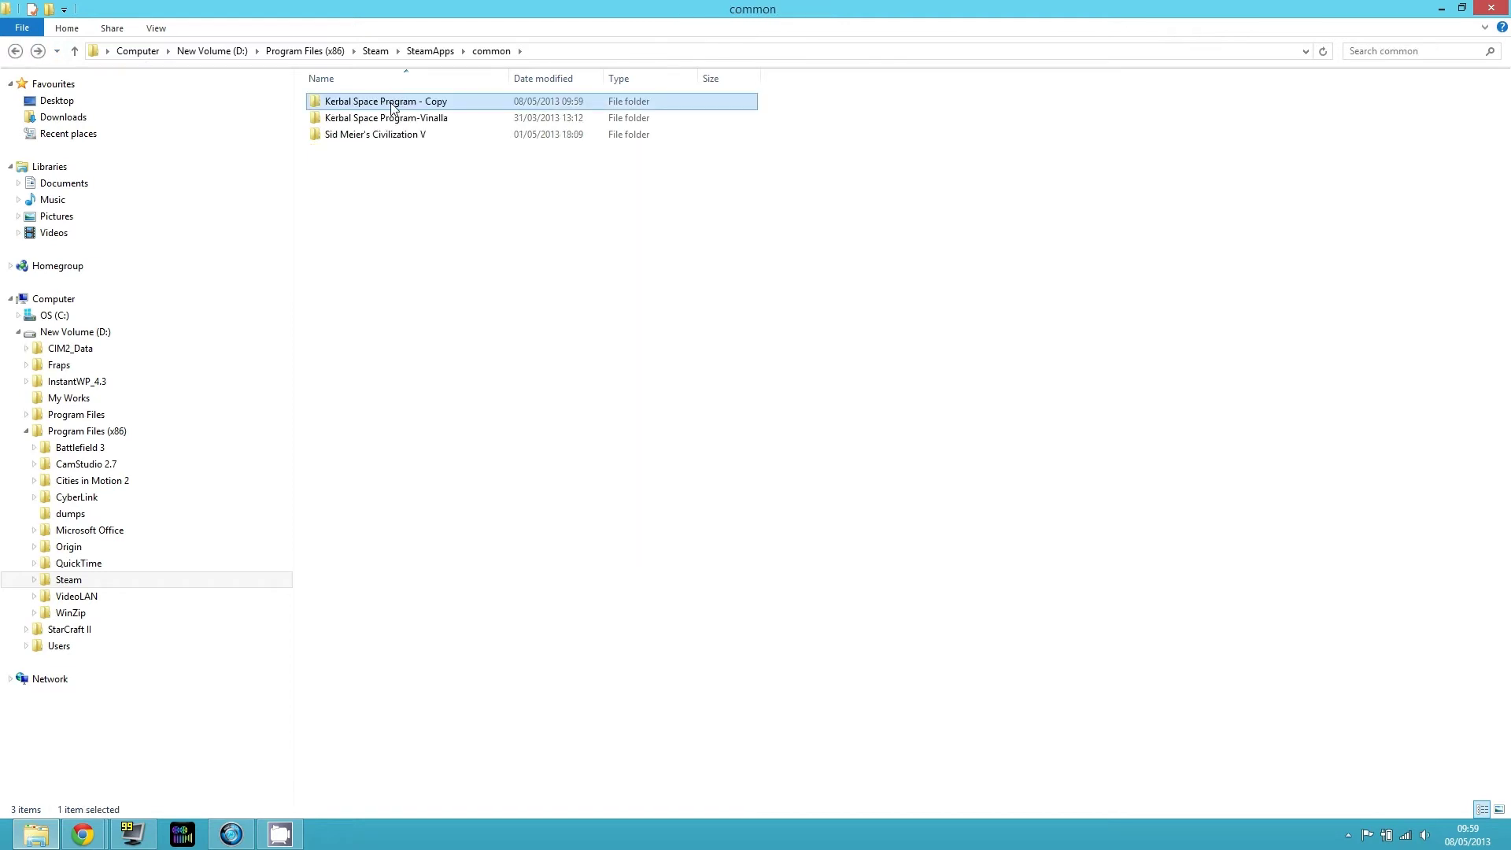
click(445, 103)
click(448, 98)
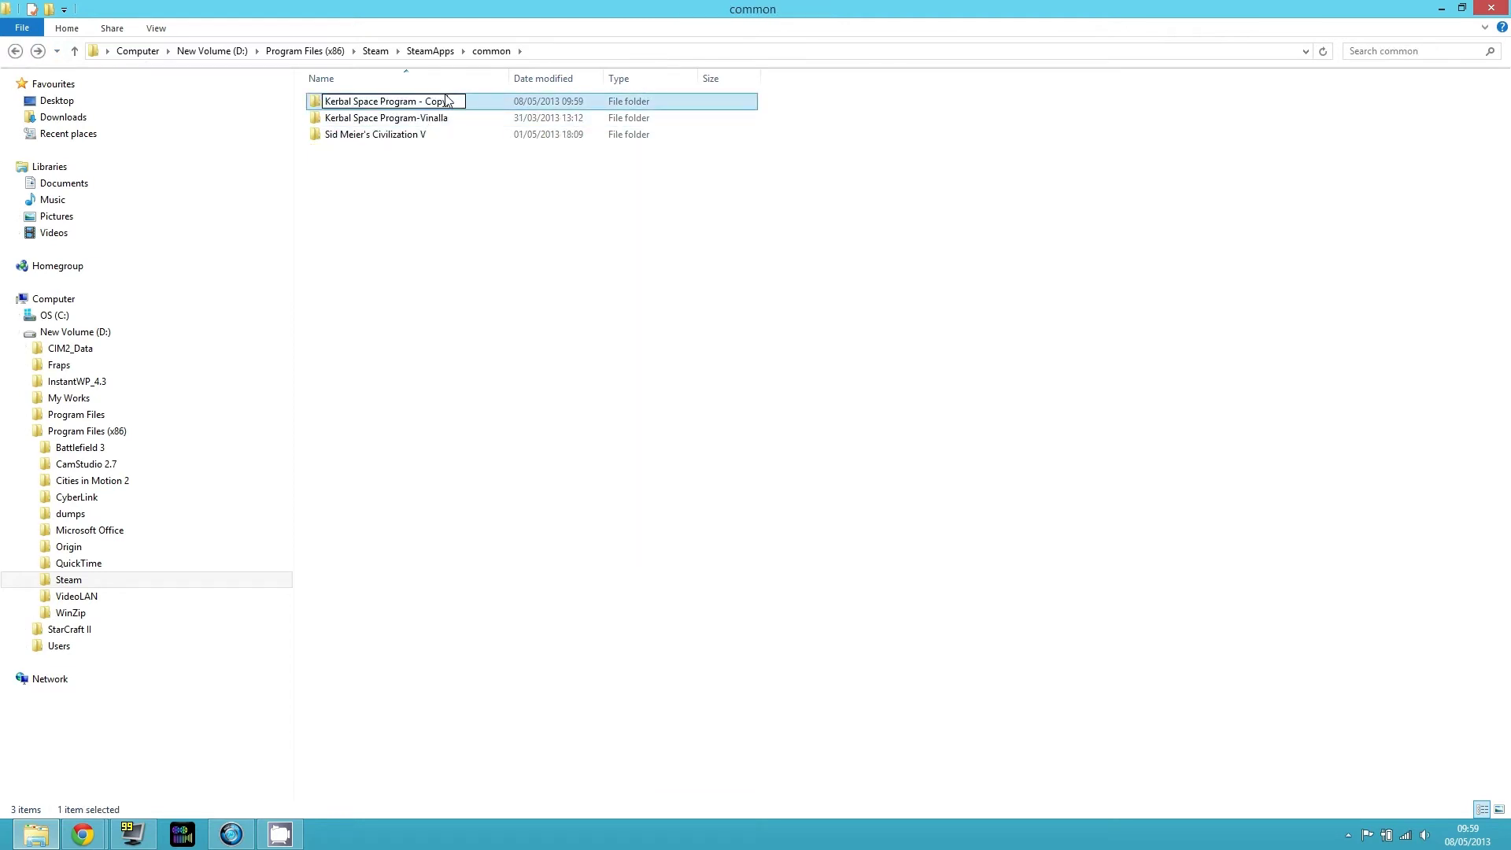
text(-Mods)
key(Return)
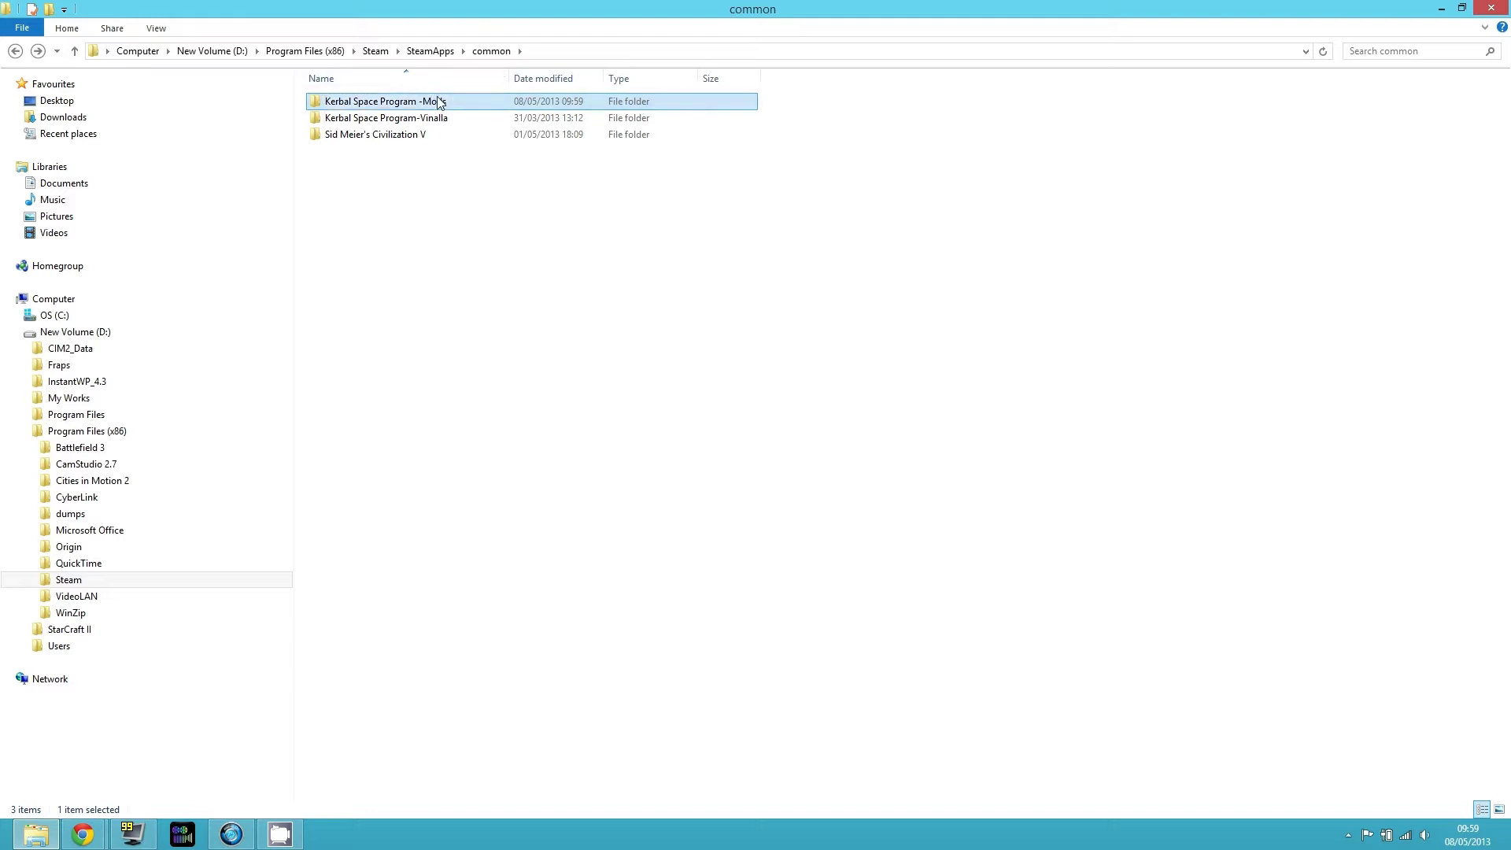
- Inspect the Kerbal Space Program -Mods folder, then shrink Explorer to reveal the desktop
double_click(432, 103)
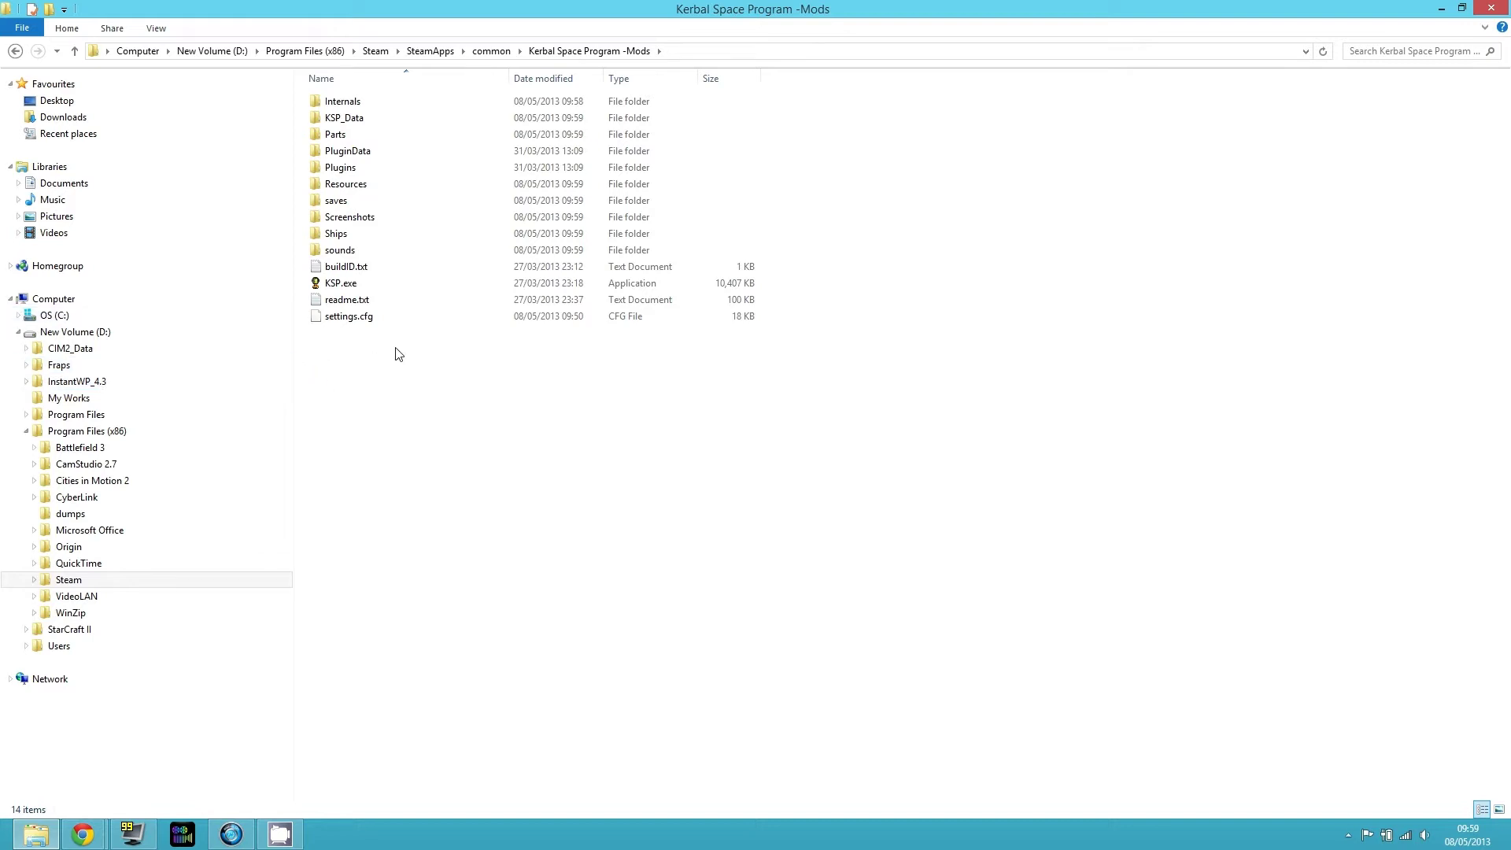
click(15, 50)
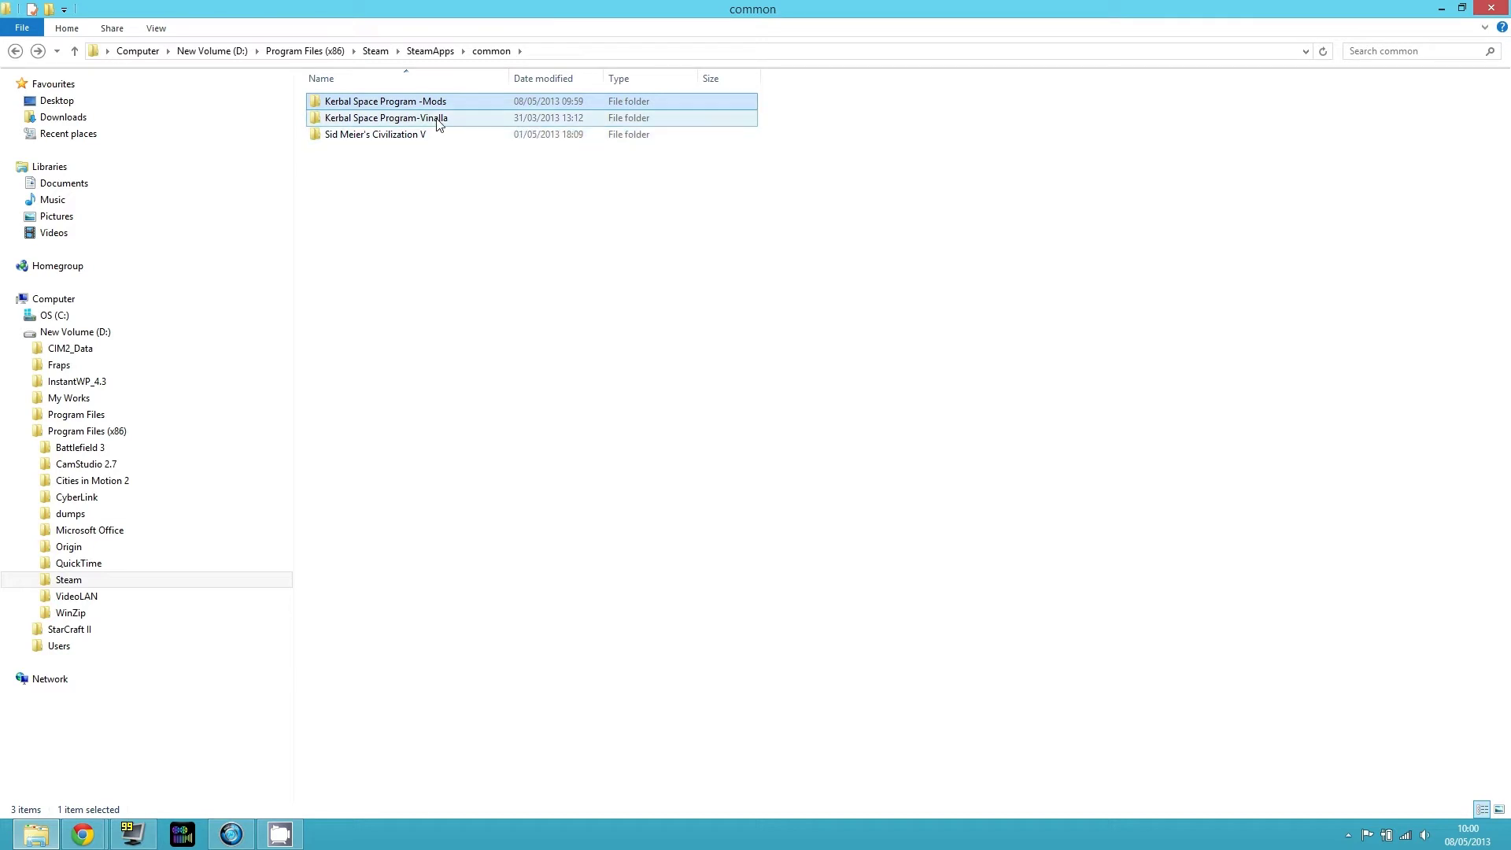
mouse_move(439, 106)
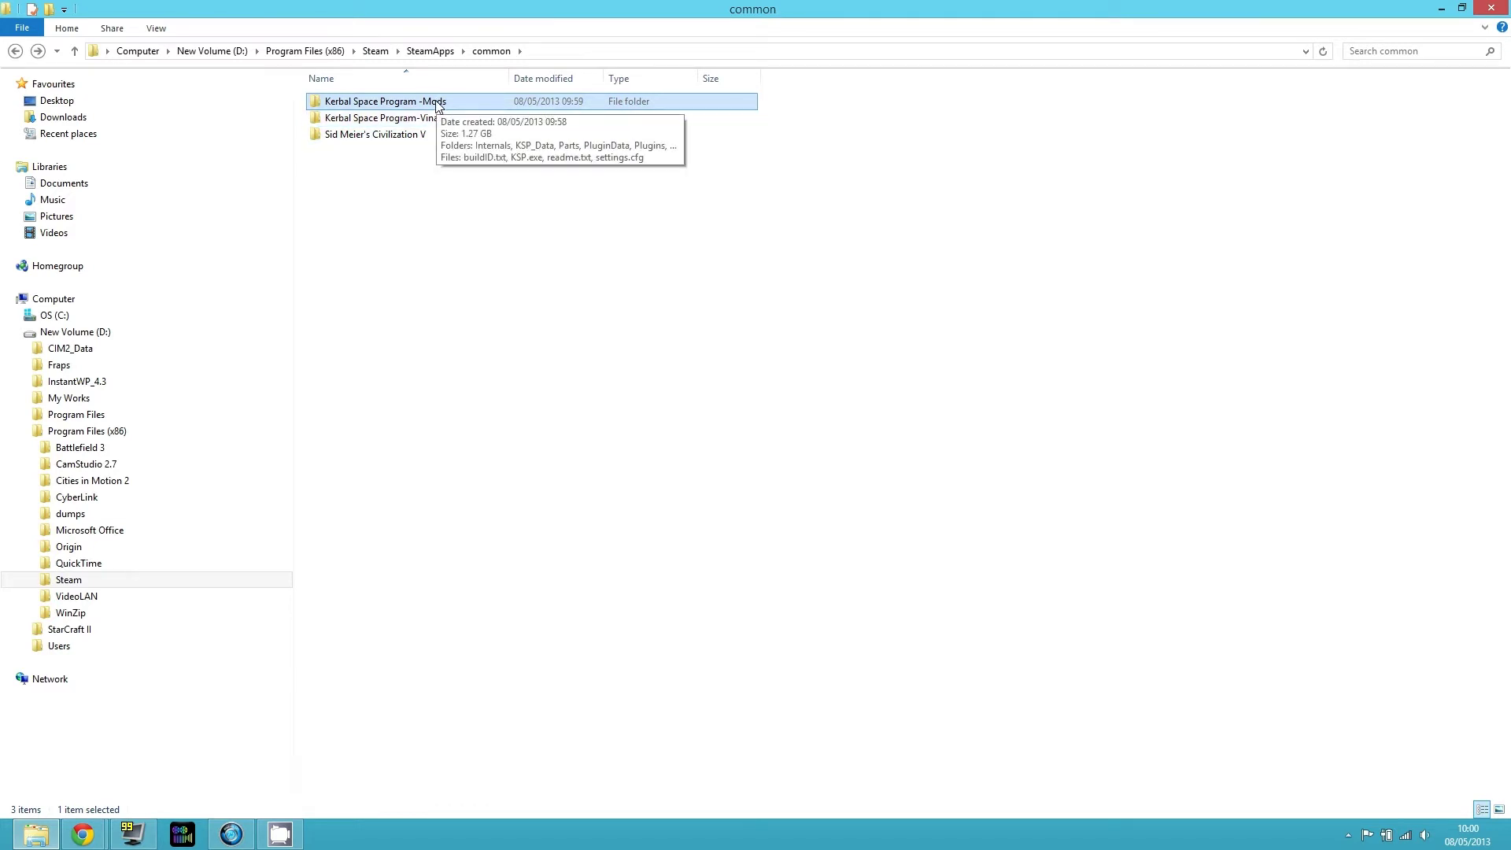
key(super+Down)
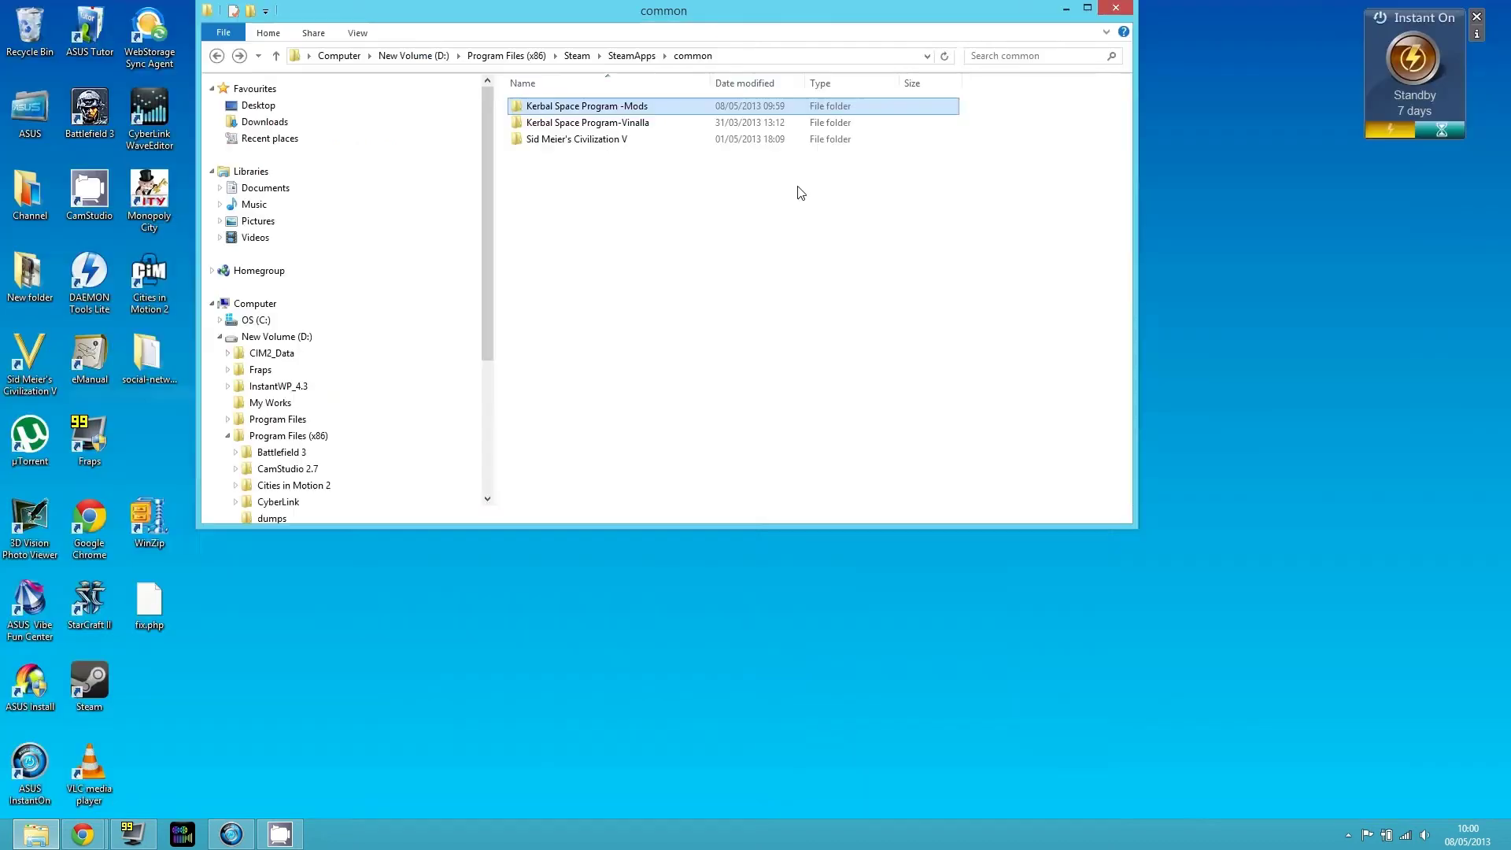
- Move mods.rar from the Downloads folder onto the desktop
drag(655, 2, 906, 240)
click(516, 361)
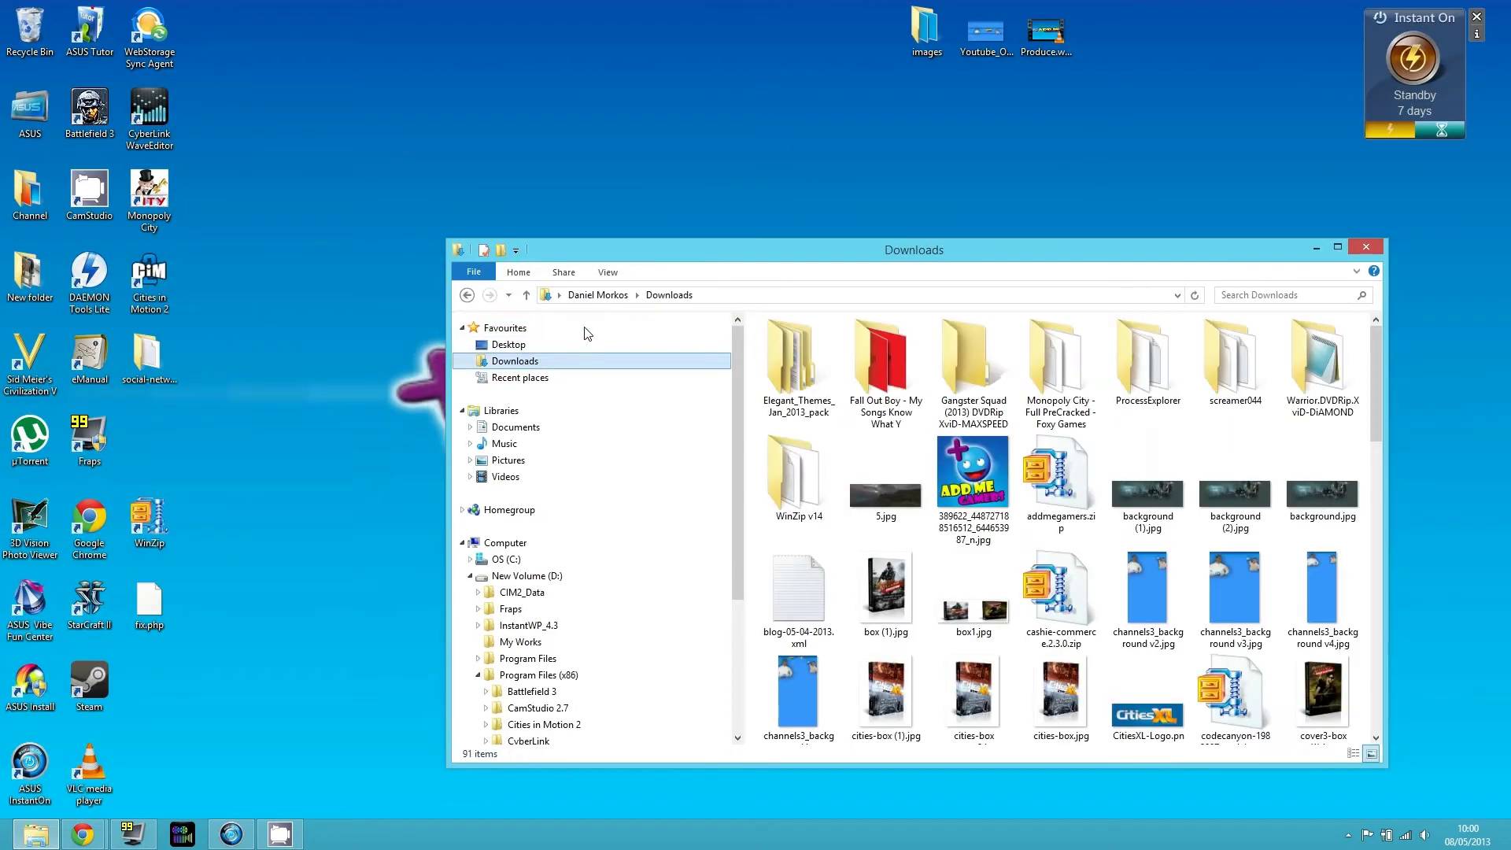
drag(702, 250, 554, 118)
click(909, 342)
scroll(953, 452, down, 5)
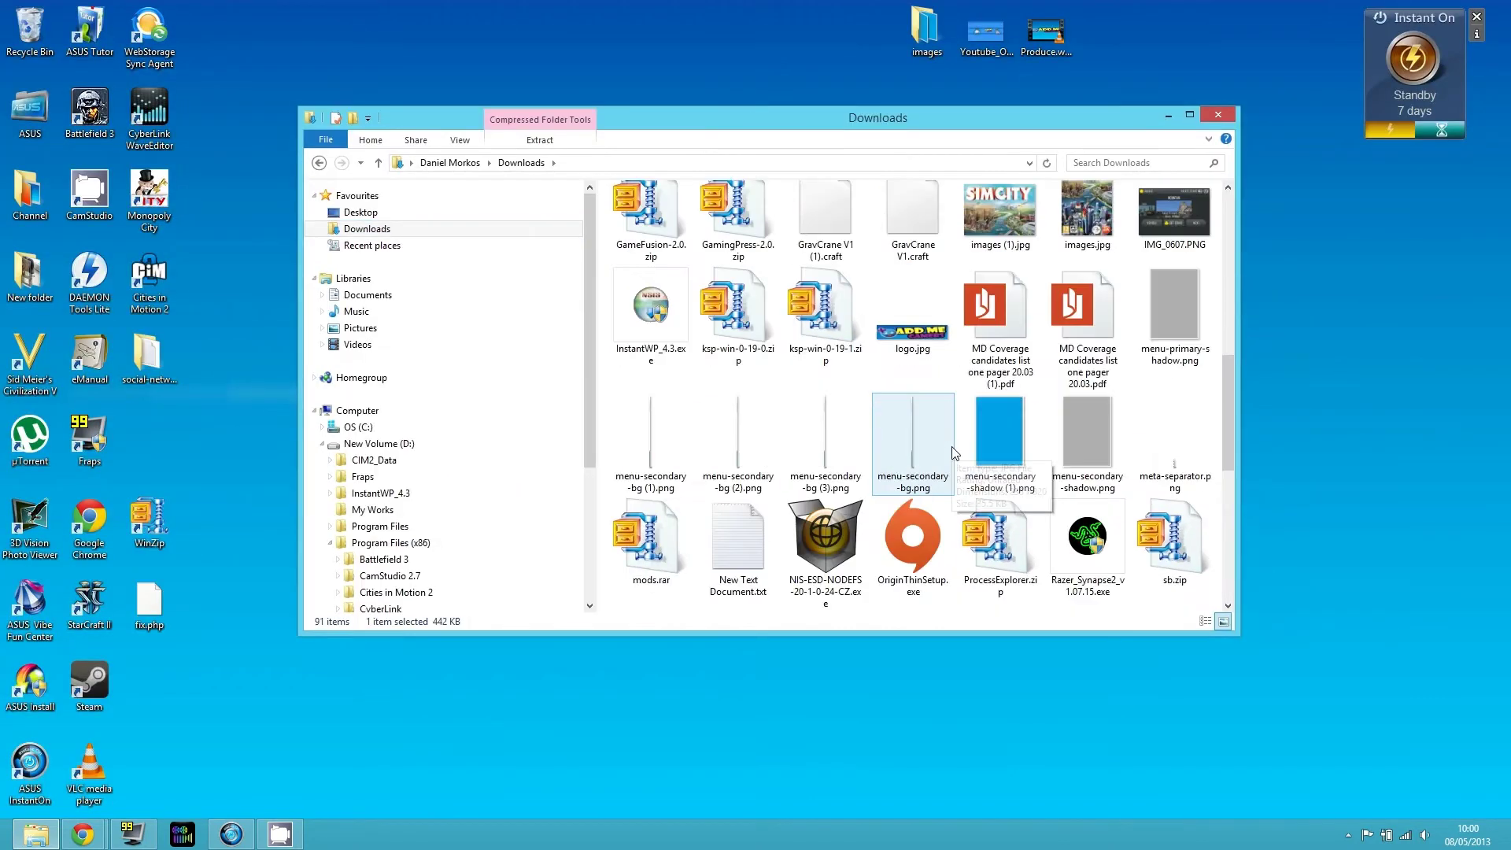
drag(651, 544, 211, 443)
click(1168, 115)
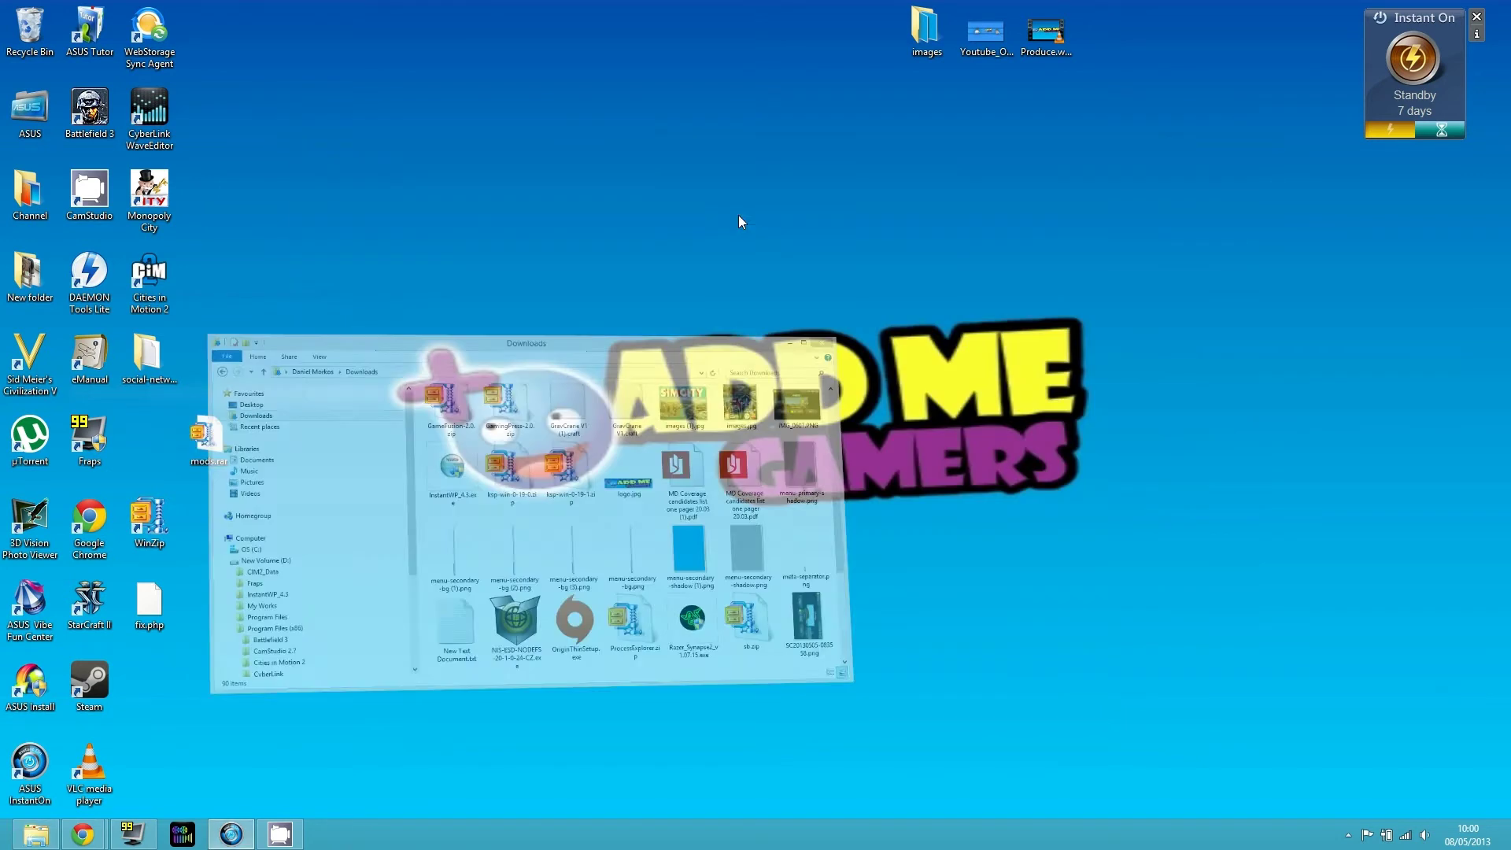
- Open mods.rar in WinZip Classic, dismiss the update prompts, and snap it left
double_click(214, 455)
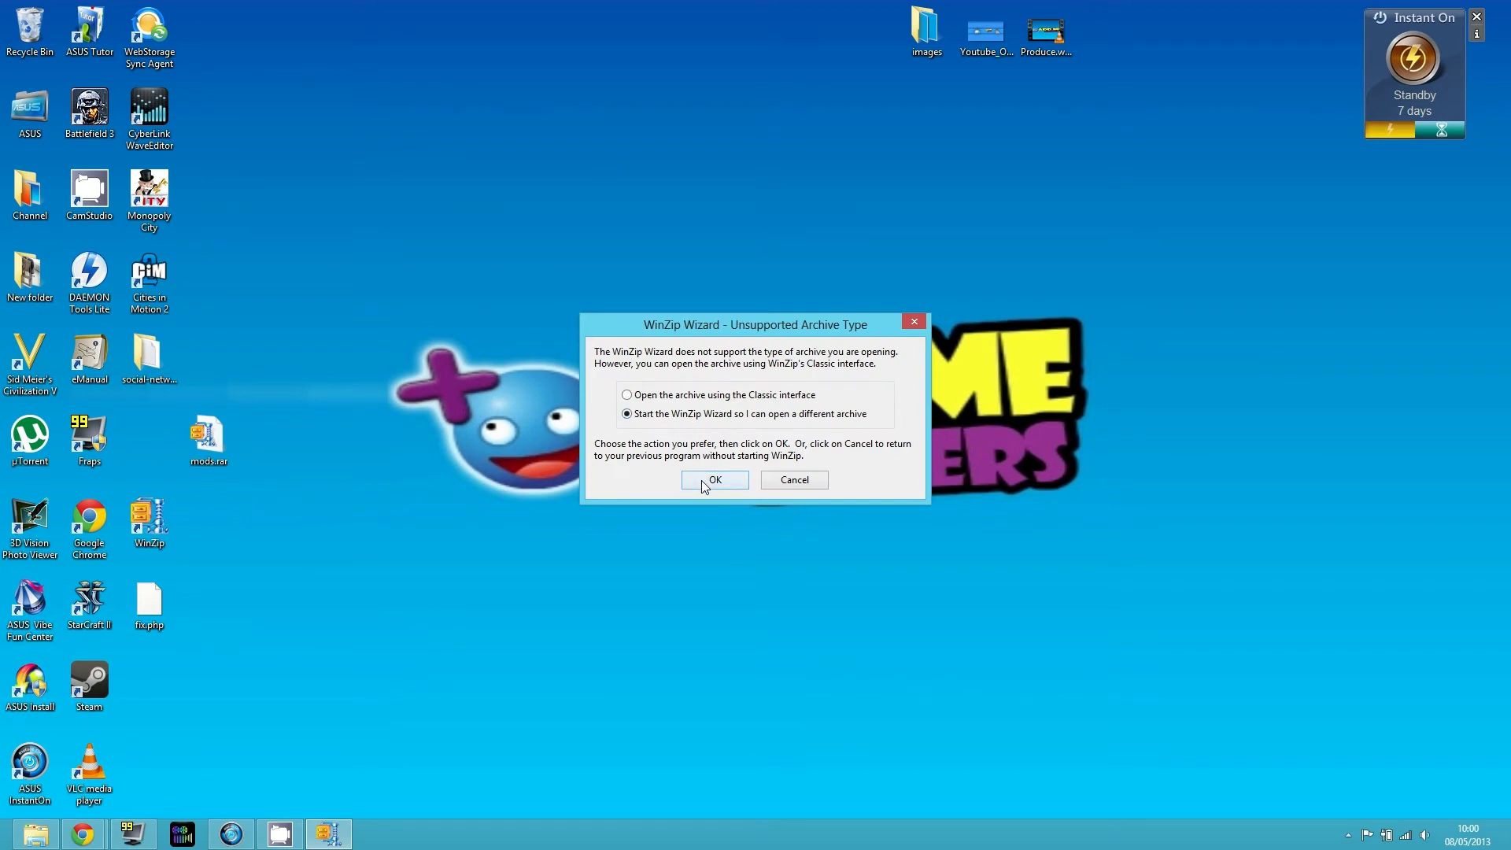
click(715, 480)
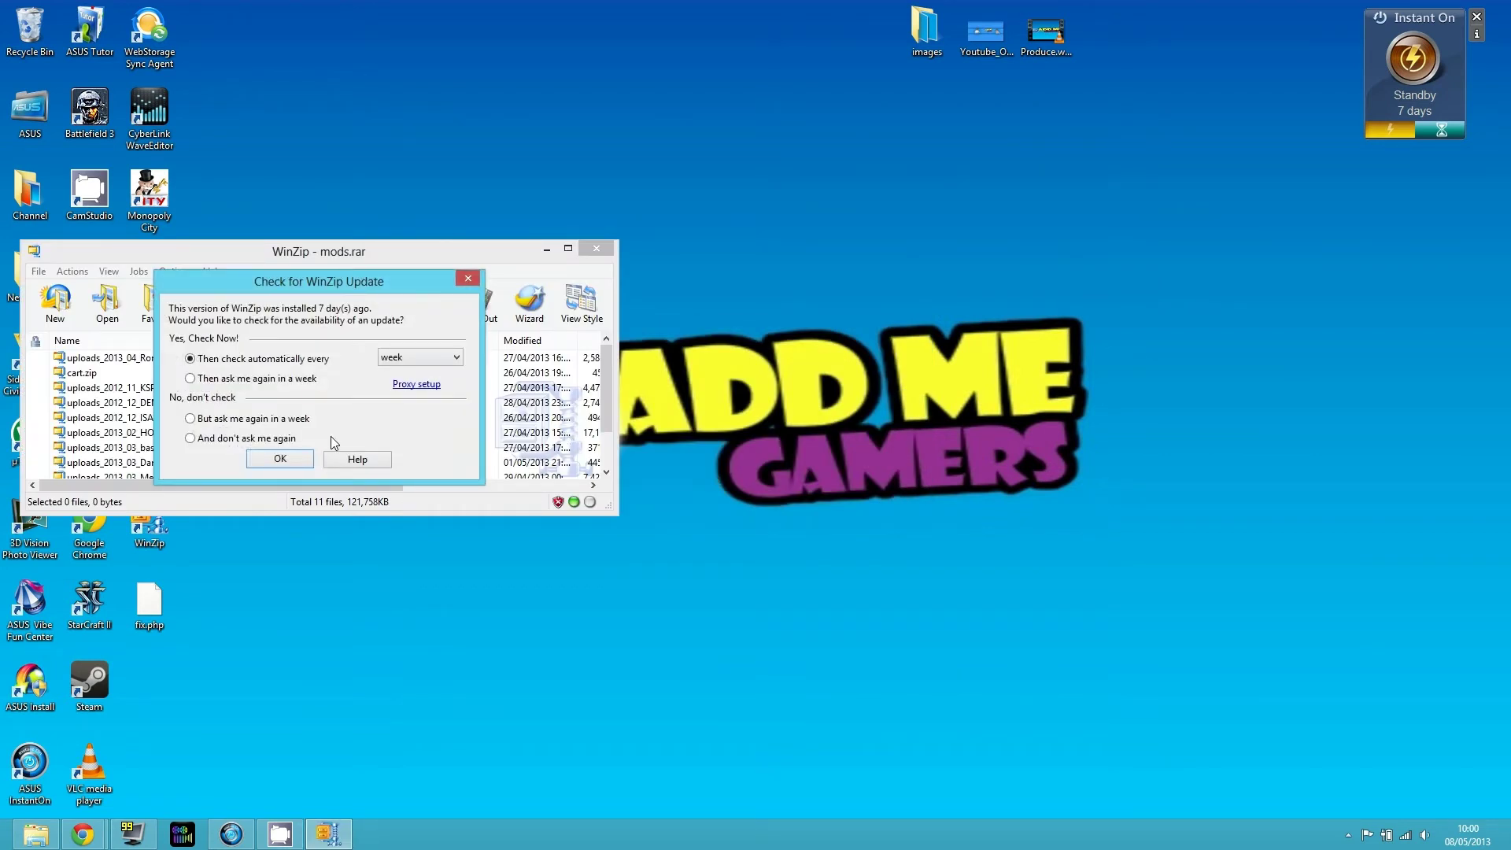
click(298, 456)
click(418, 442)
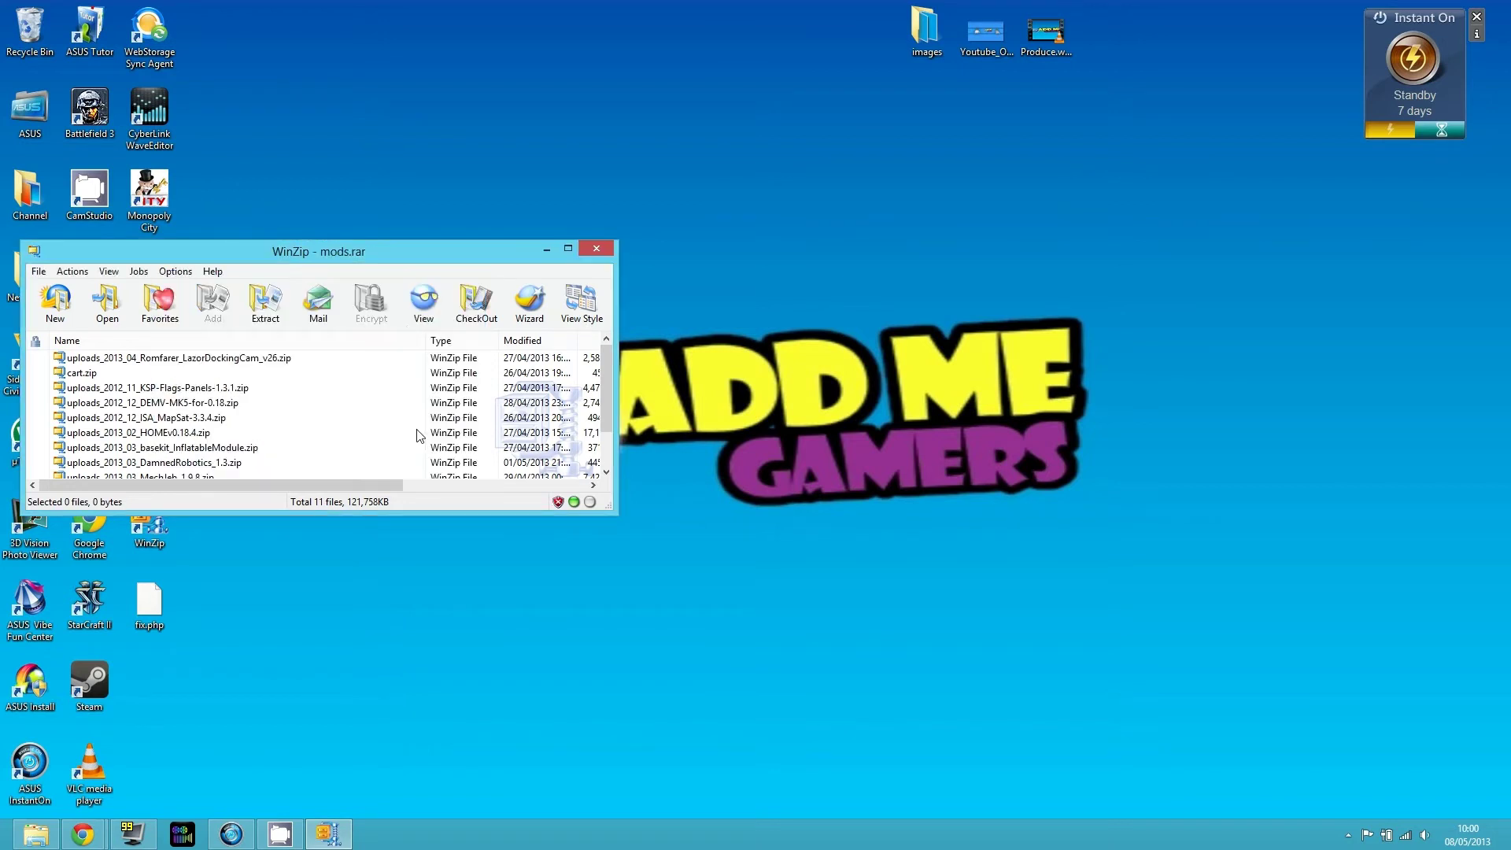
click(443, 457)
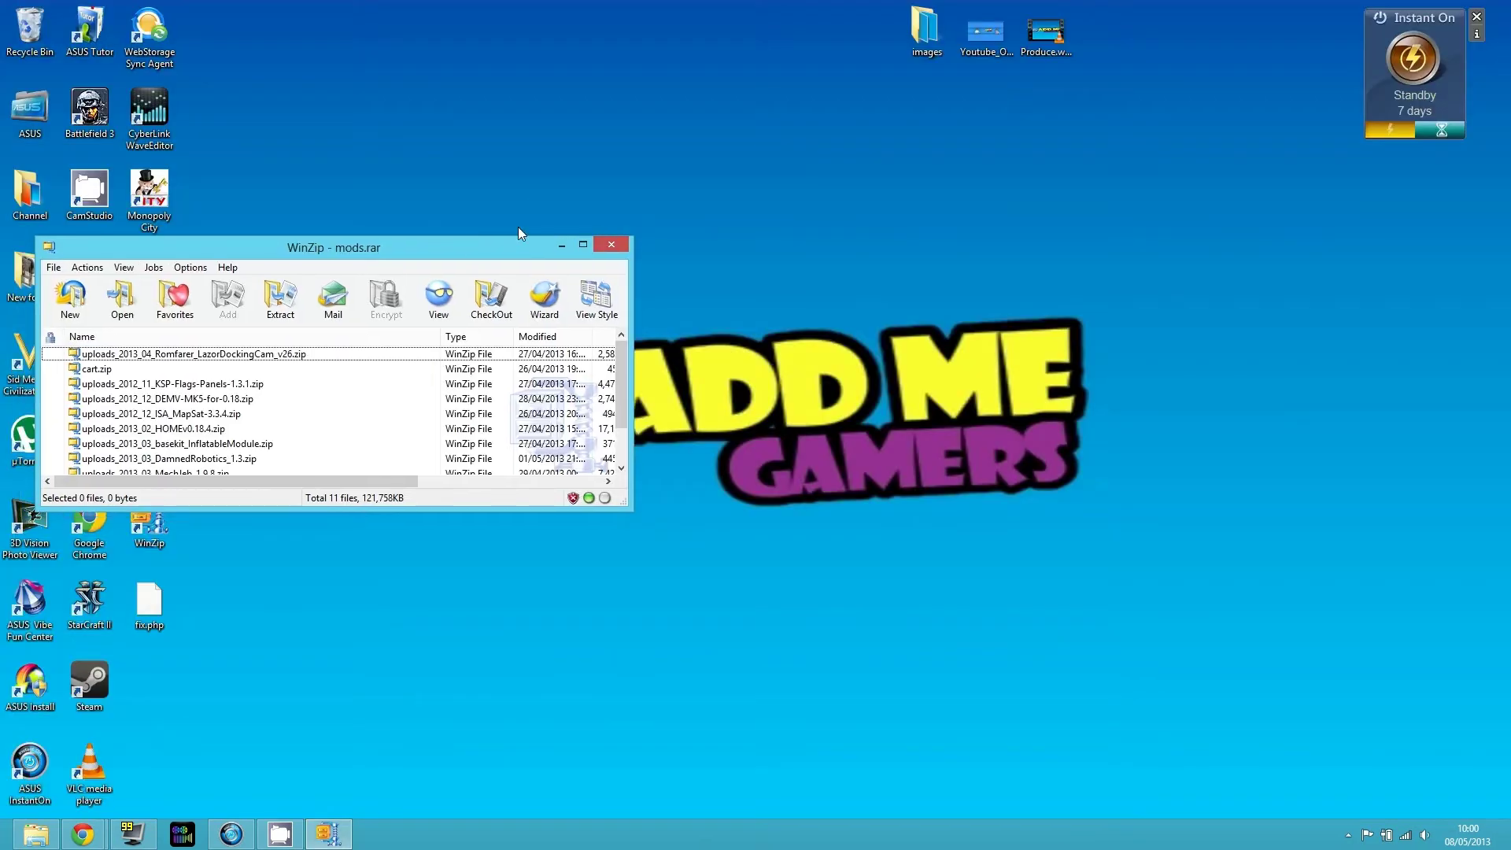
key(super+Left)
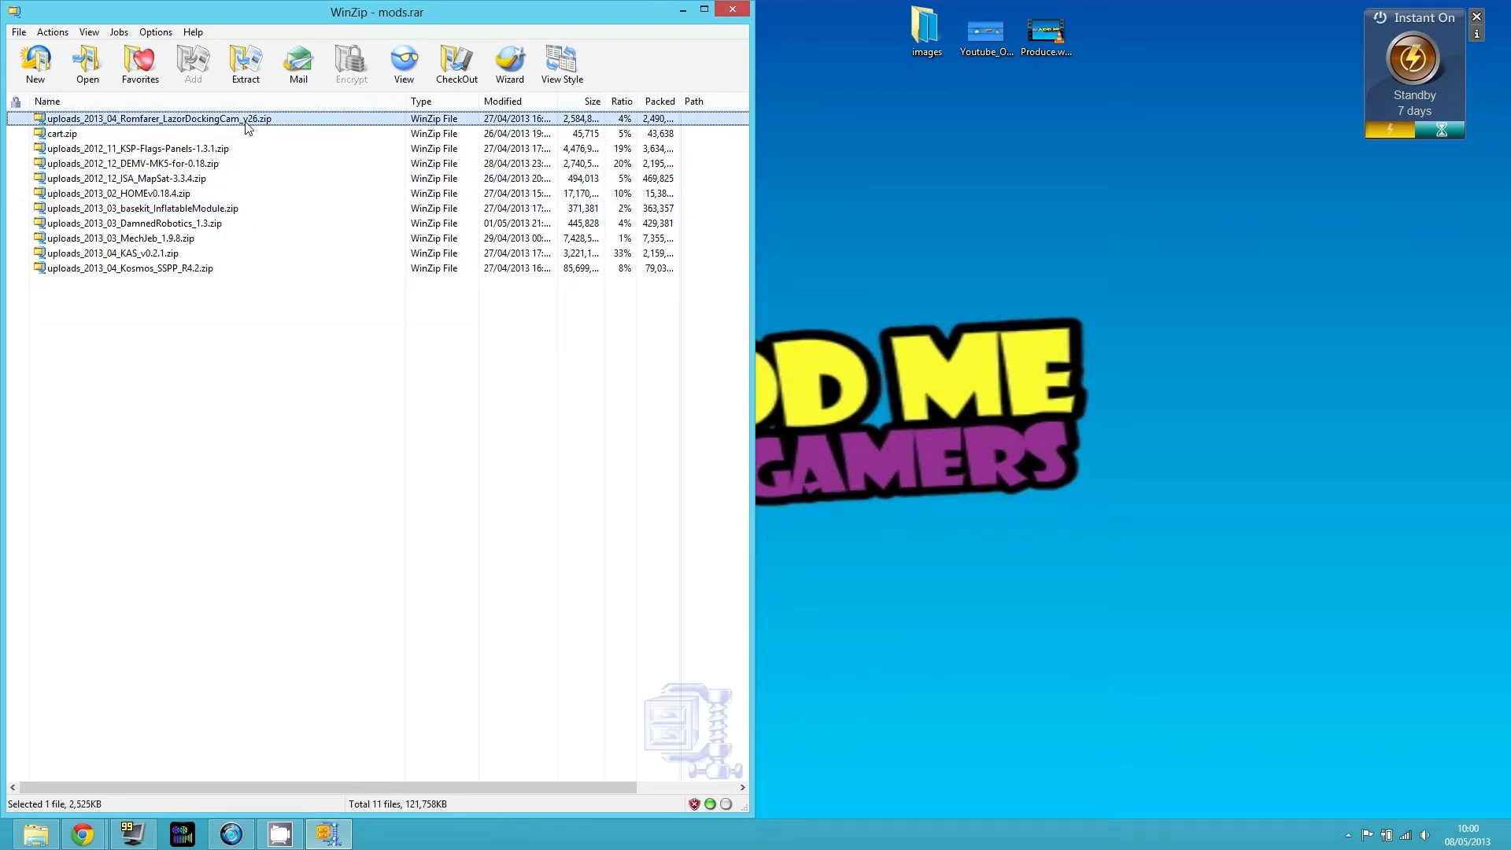
- Point out the mod zips: KSP-Flags-Panels, DEMV, ISA_MapSat, HOMEv0.18.4, basekit, DamnedRobotics, MechJeb_1.9.8
click(224, 150)
click(208, 165)
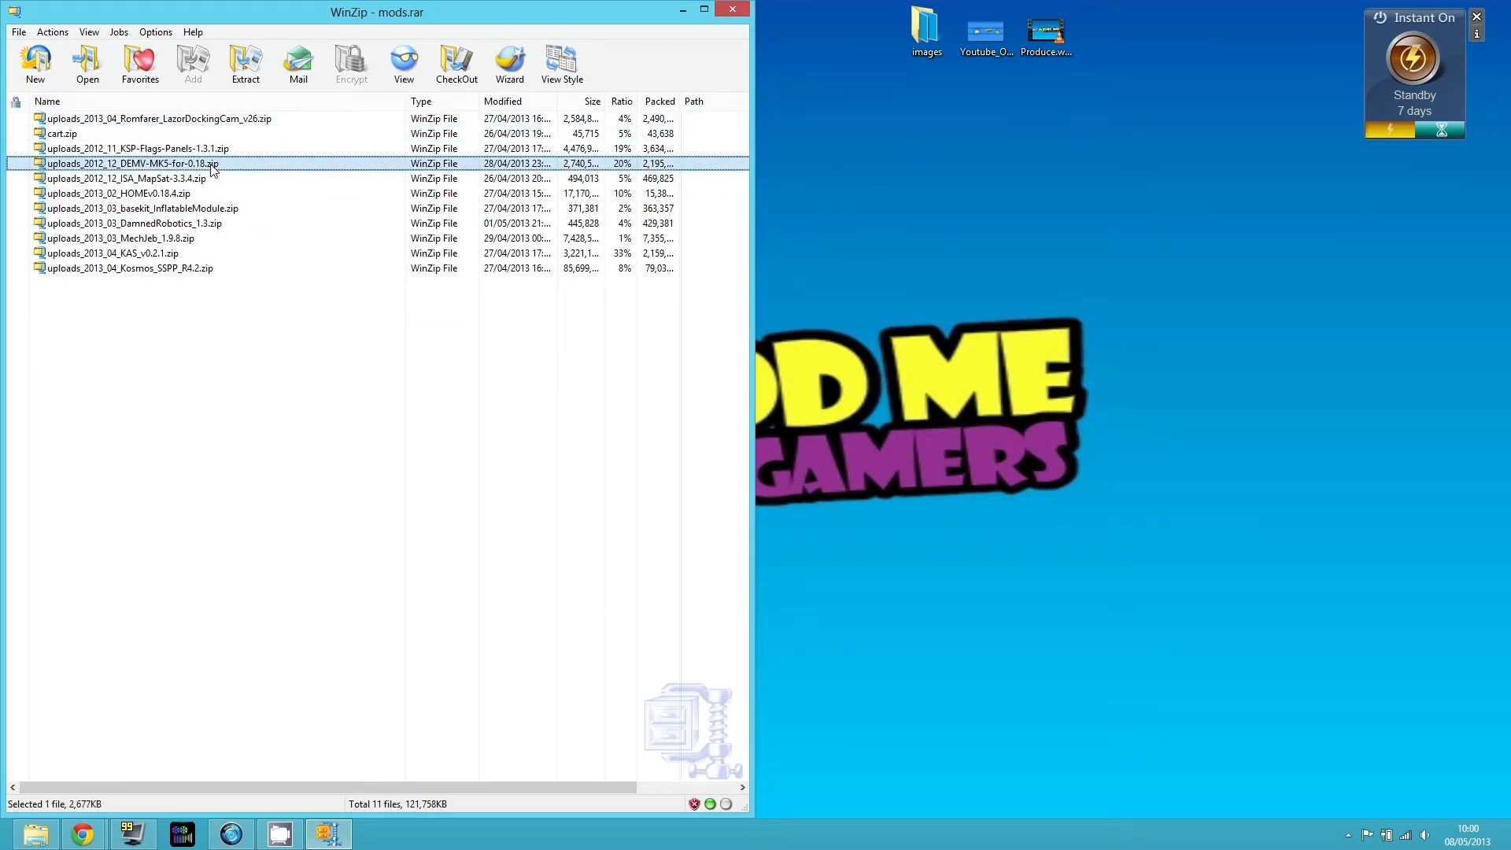
click(201, 178)
click(192, 192)
click(197, 208)
click(201, 223)
click(202, 238)
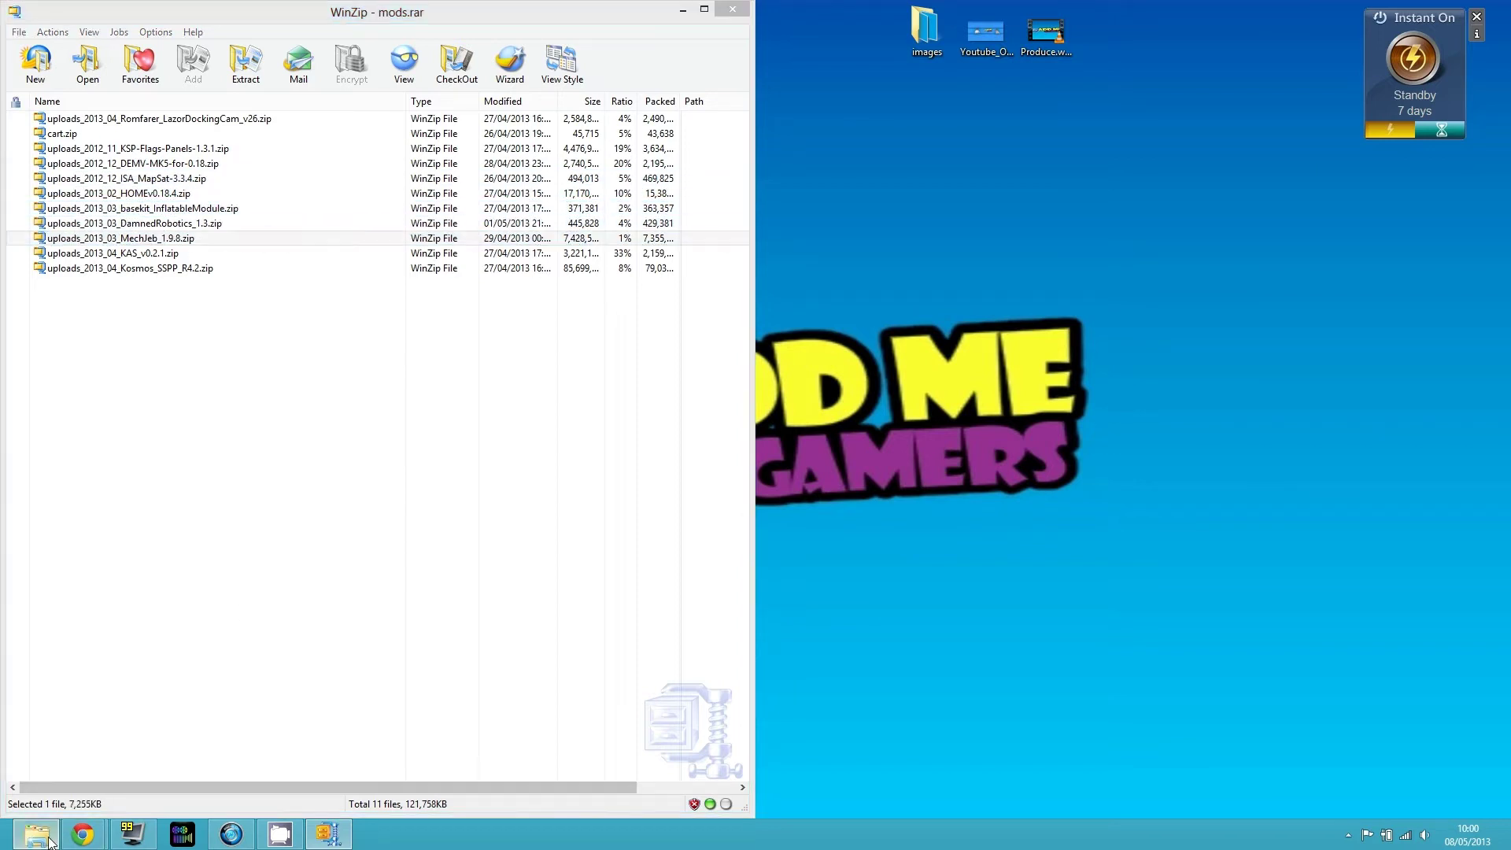
- Snap File Explorer right and open D:\...\SteamApps\common\Kerbal Space Program -Mods
click(35, 834)
drag(674, 138, 1509, 236)
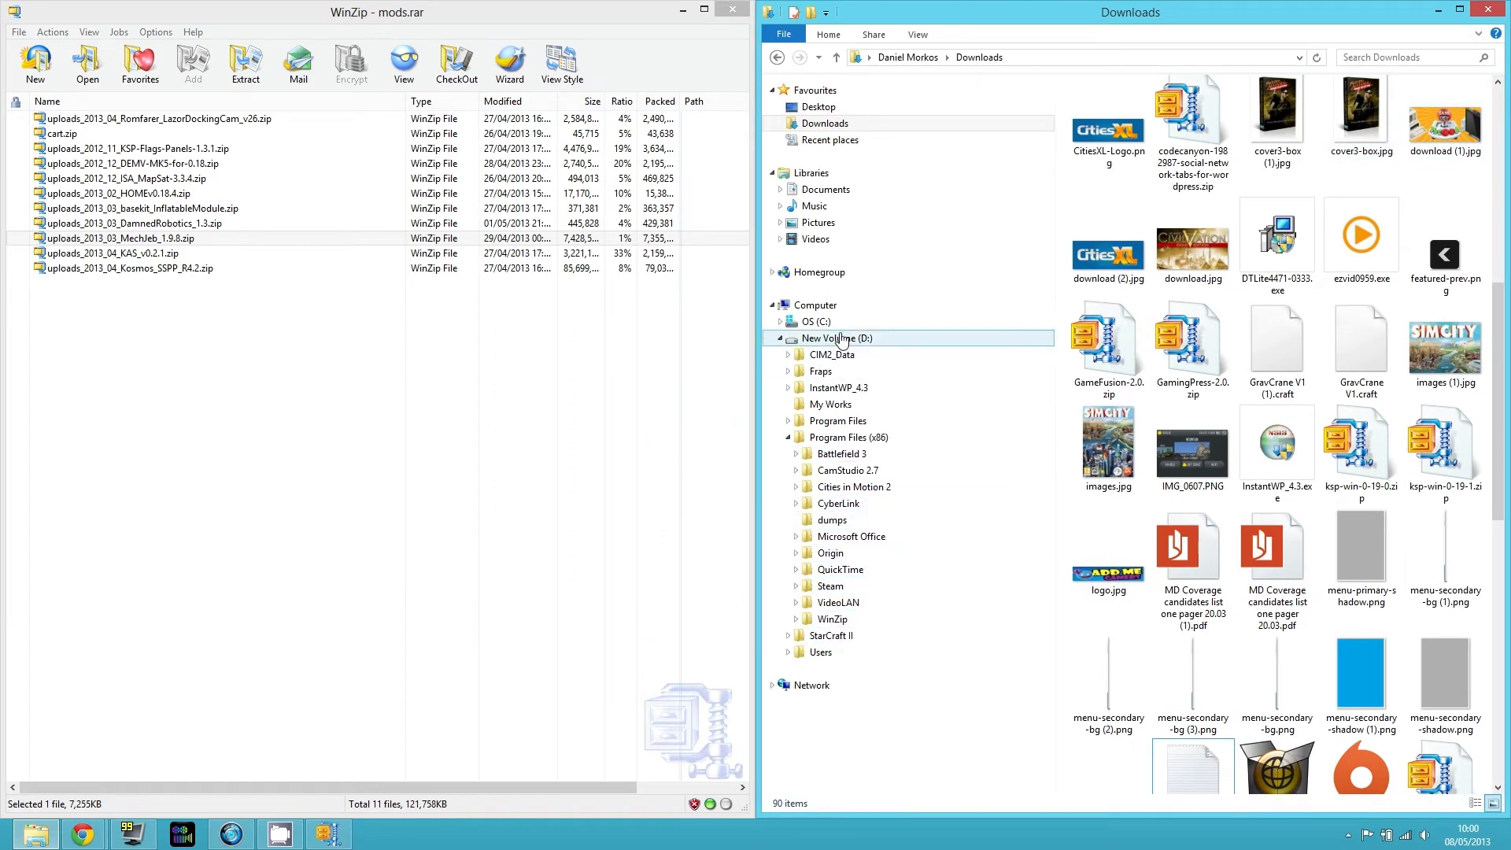
click(843, 339)
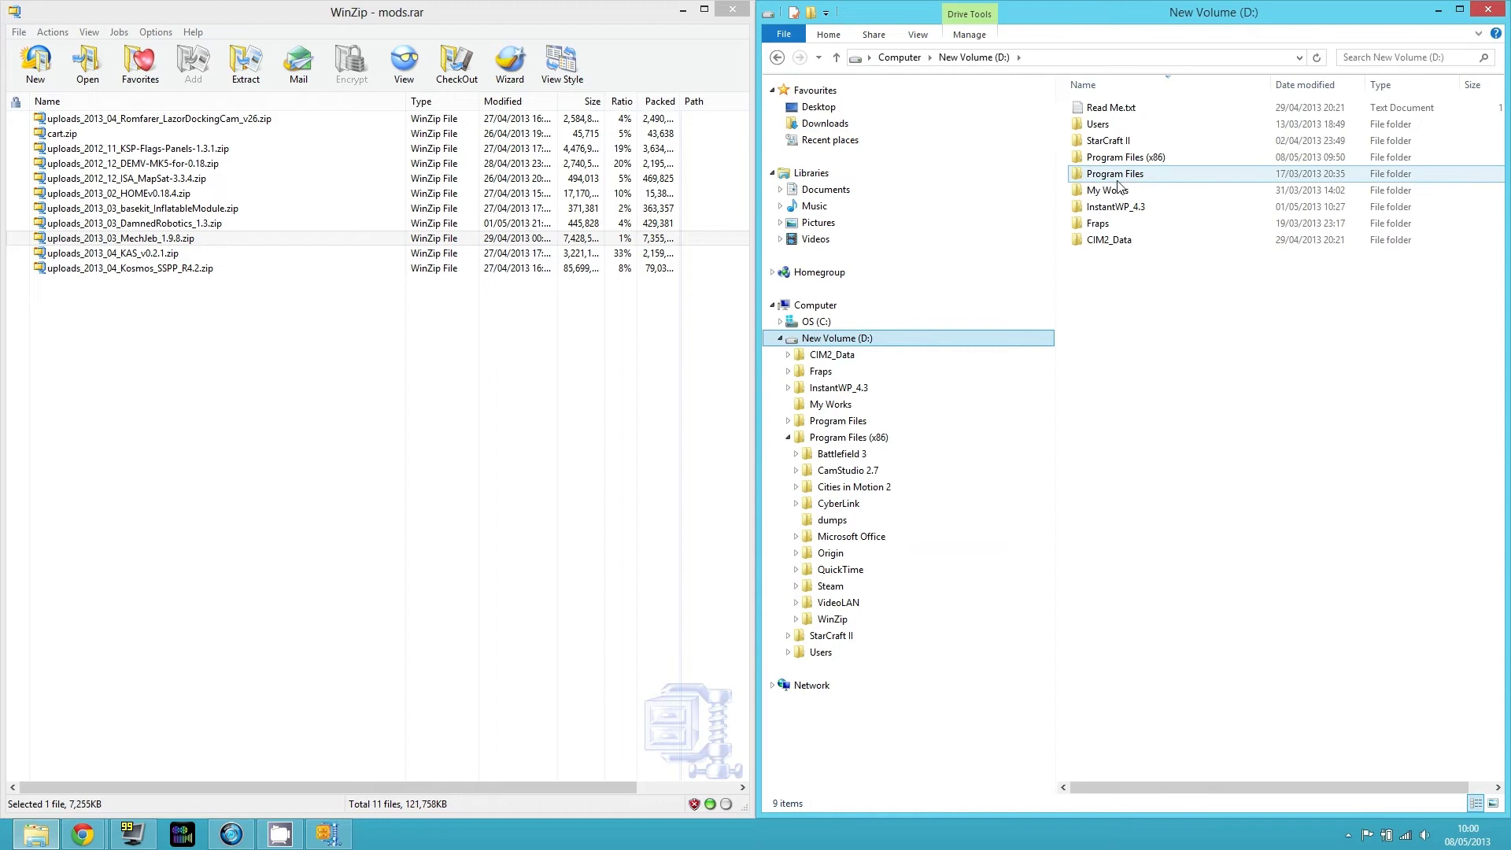
double_click(1110, 157)
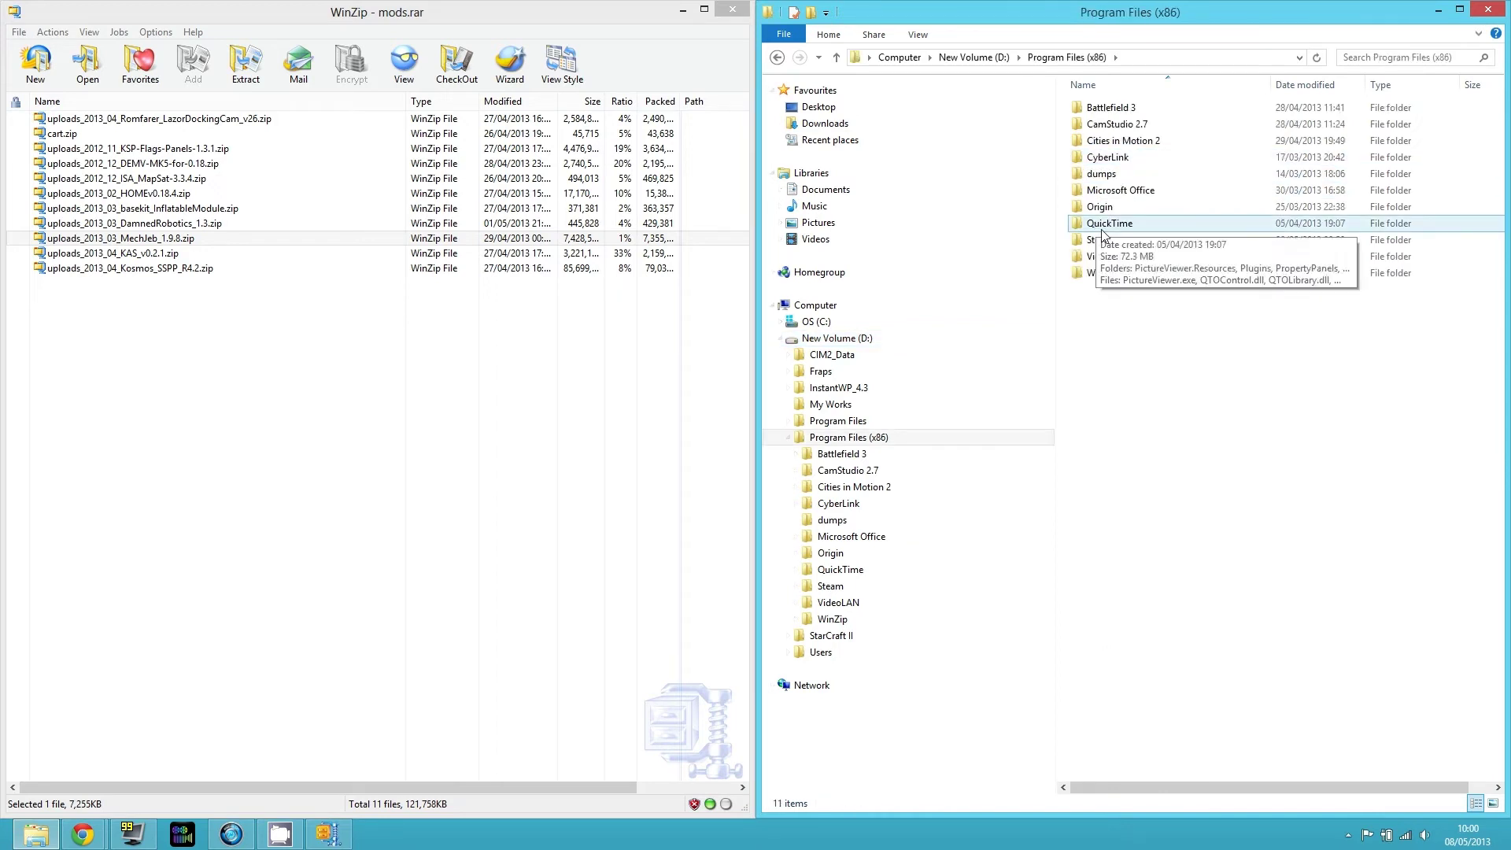
double_click(1102, 239)
double_click(1140, 374)
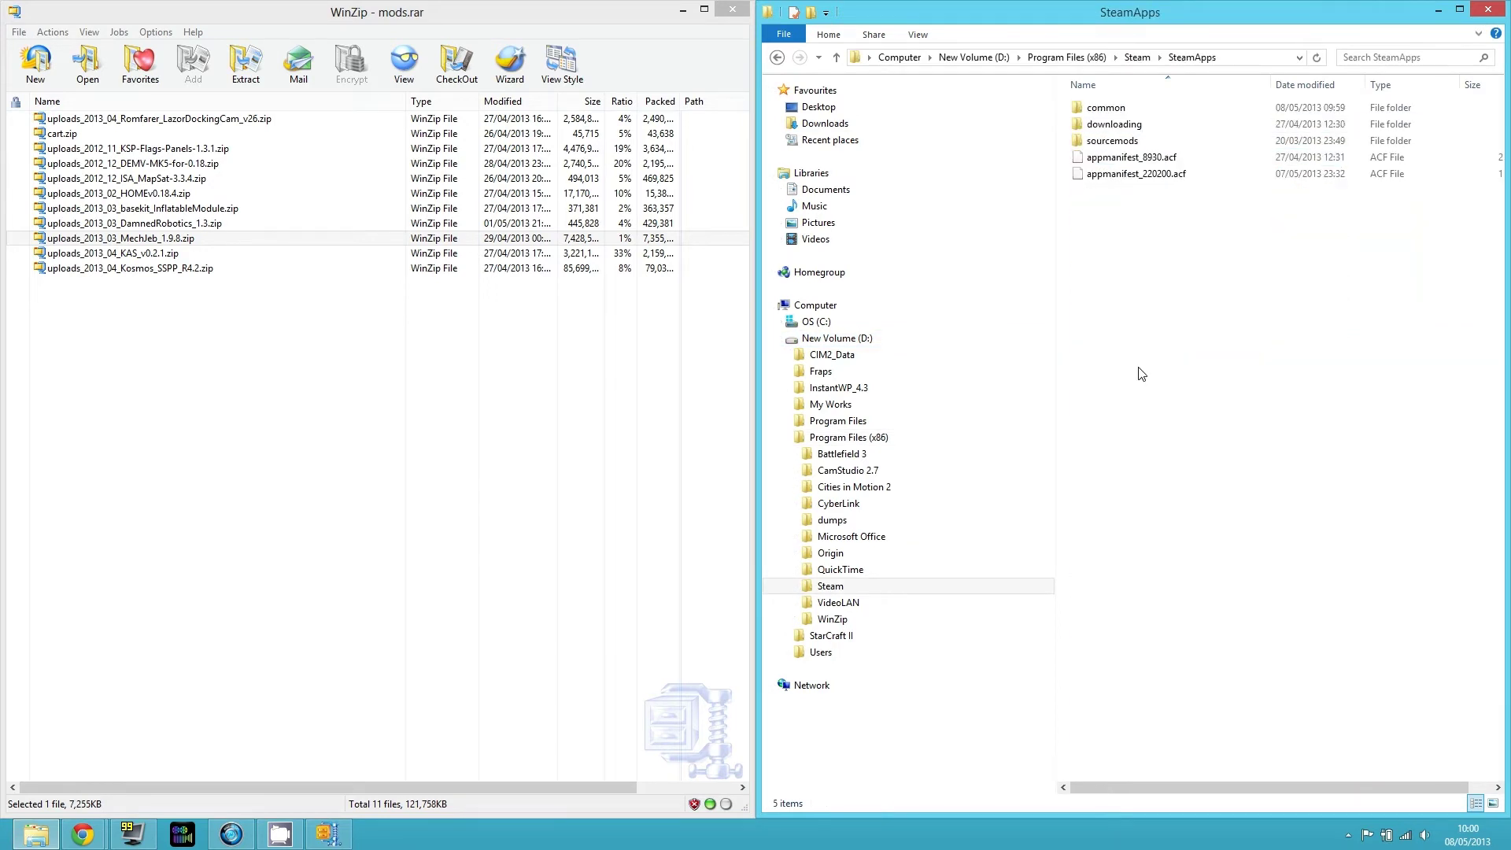
double_click(1138, 107)
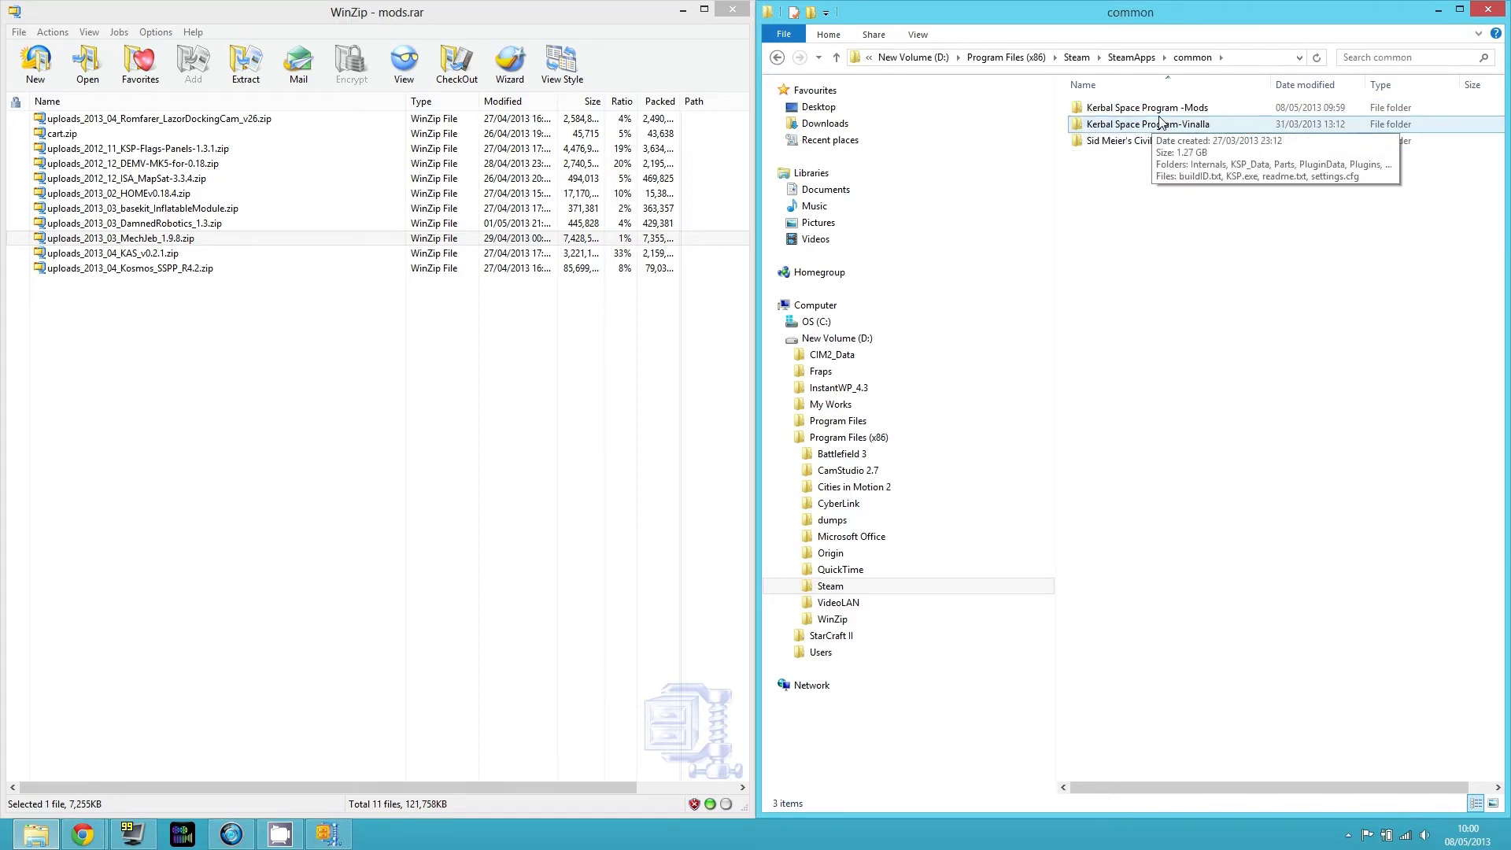
double_click(1149, 108)
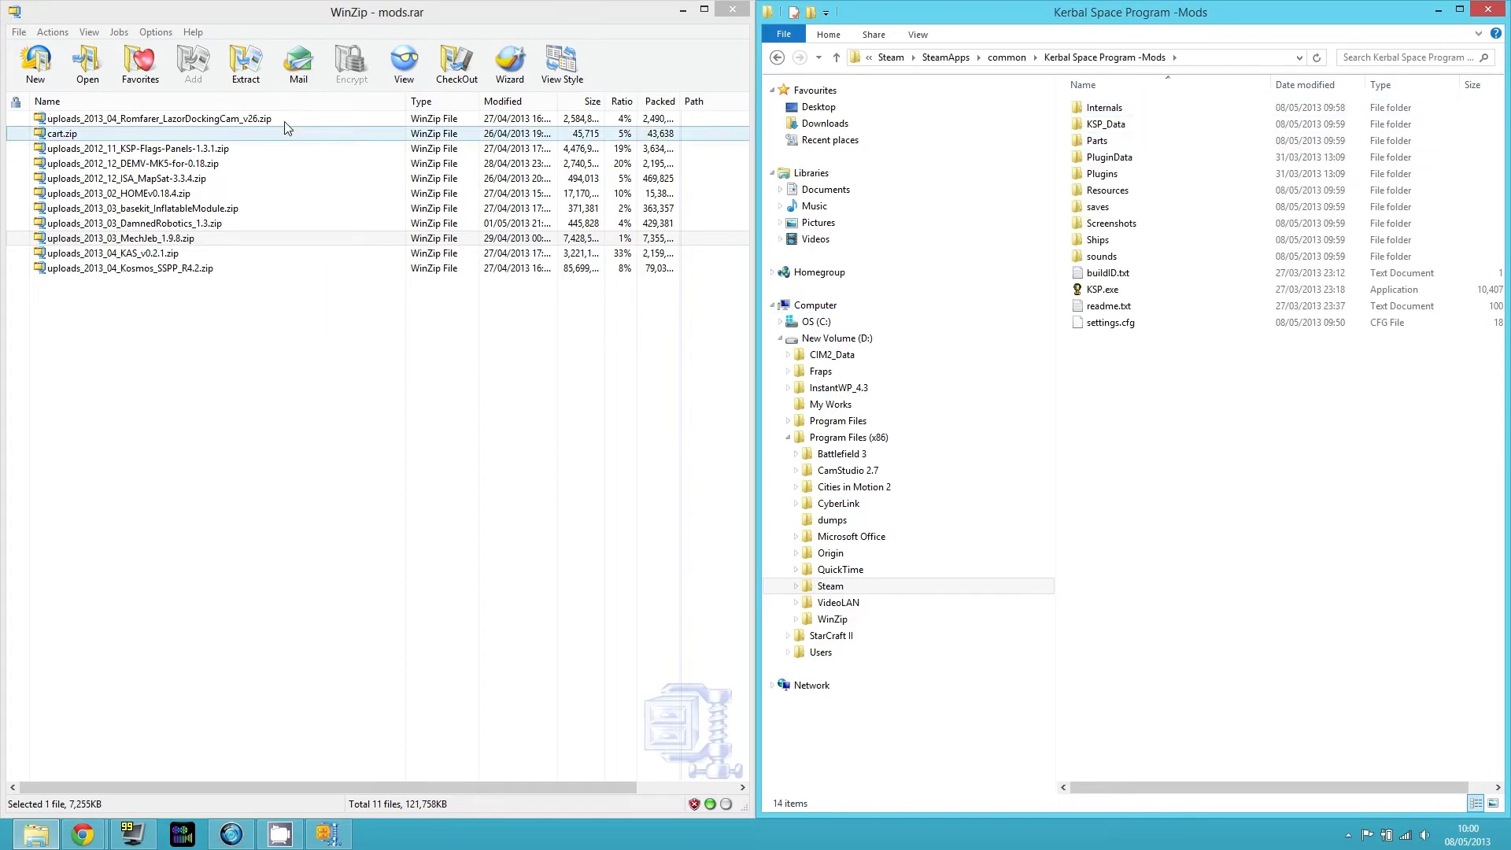
double_click(210, 120)
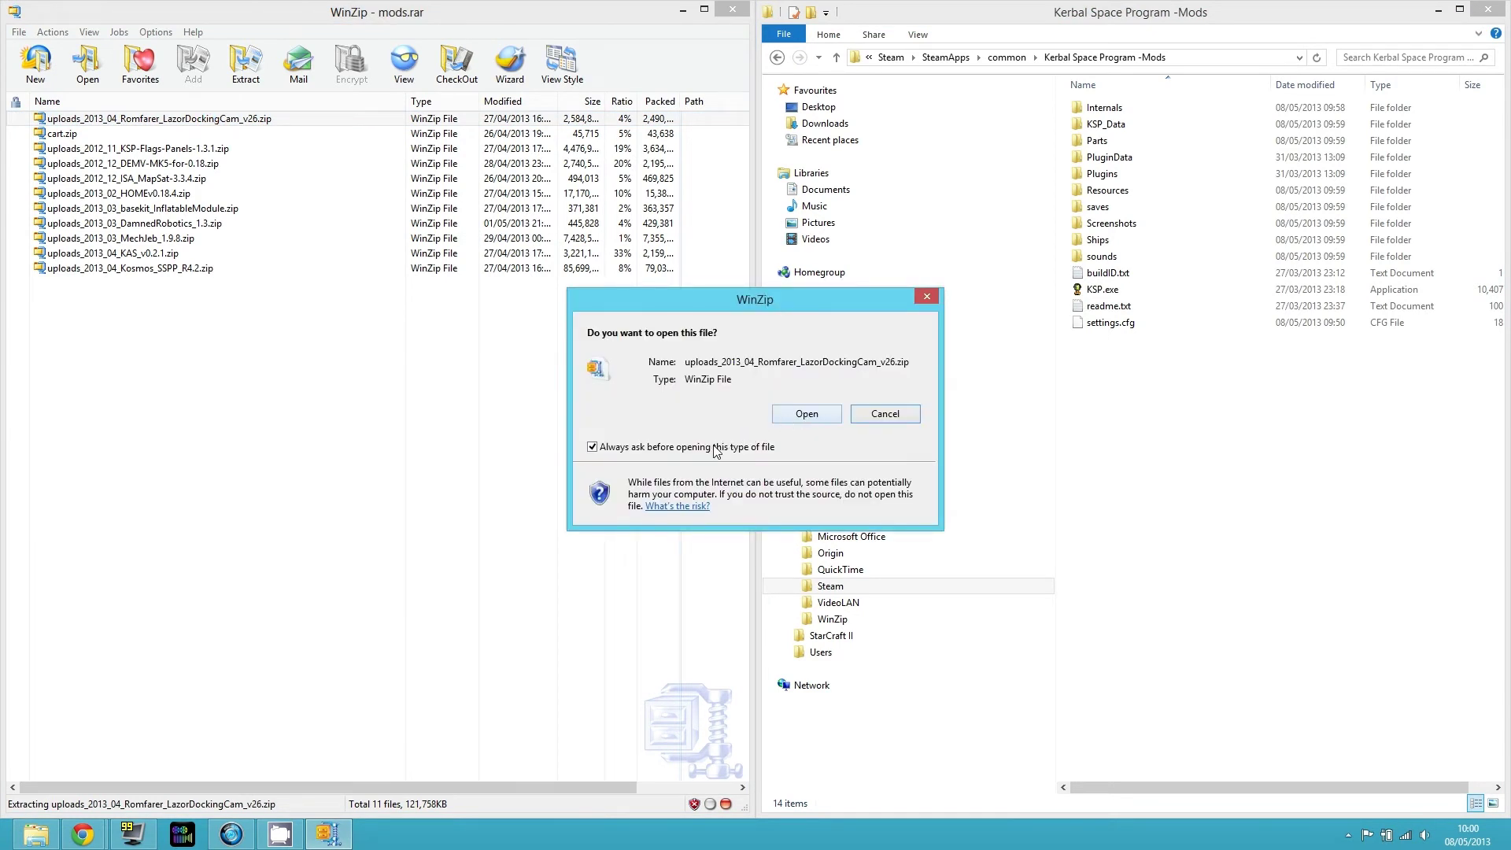
- Extract the four LazorDockingCam dockingPort folders into the game's Parts folder, replacing existing files
click(803, 415)
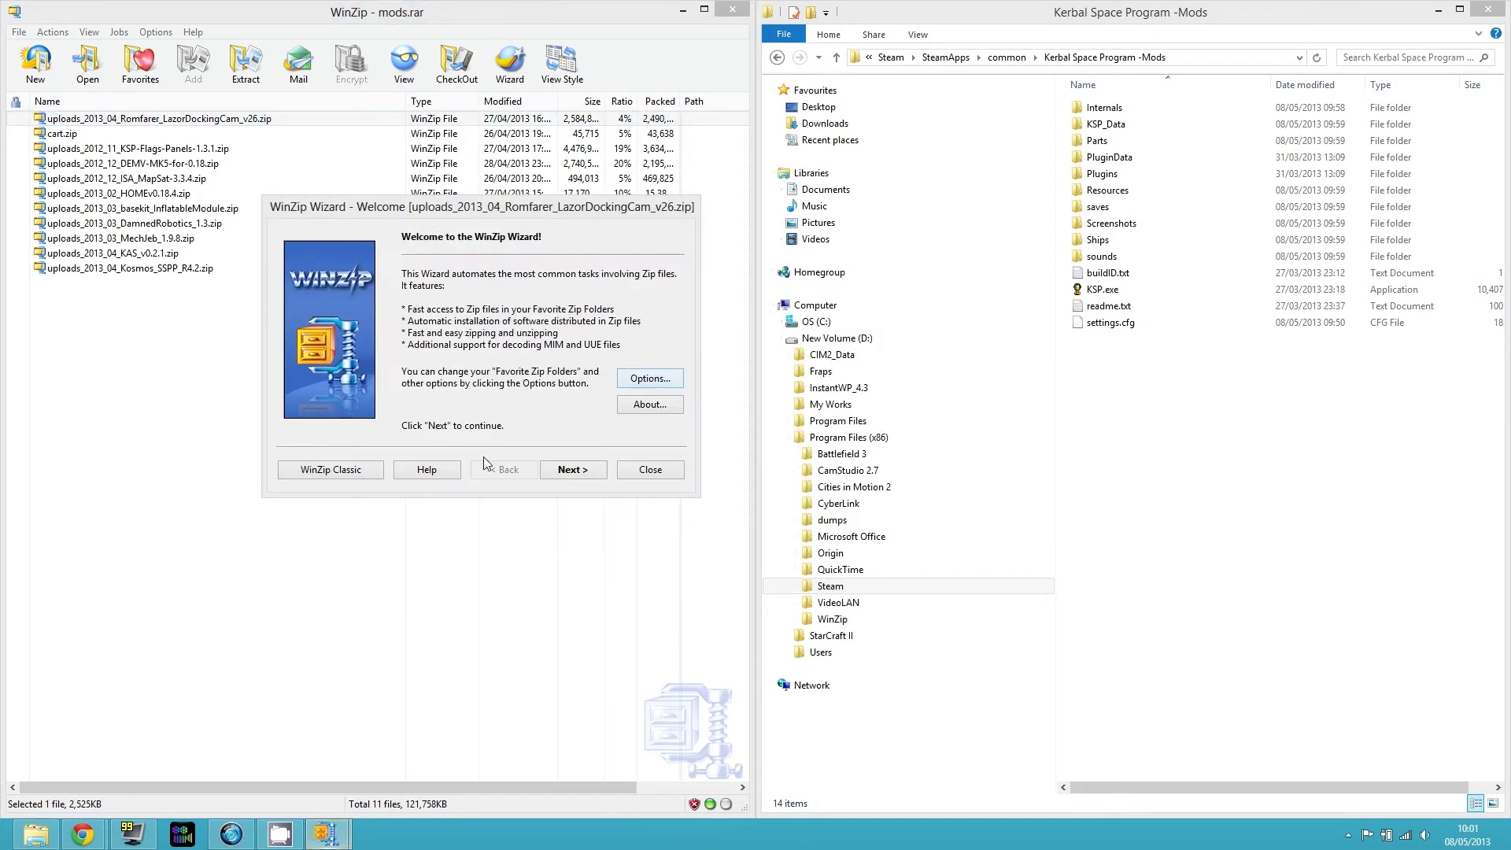
click(331, 470)
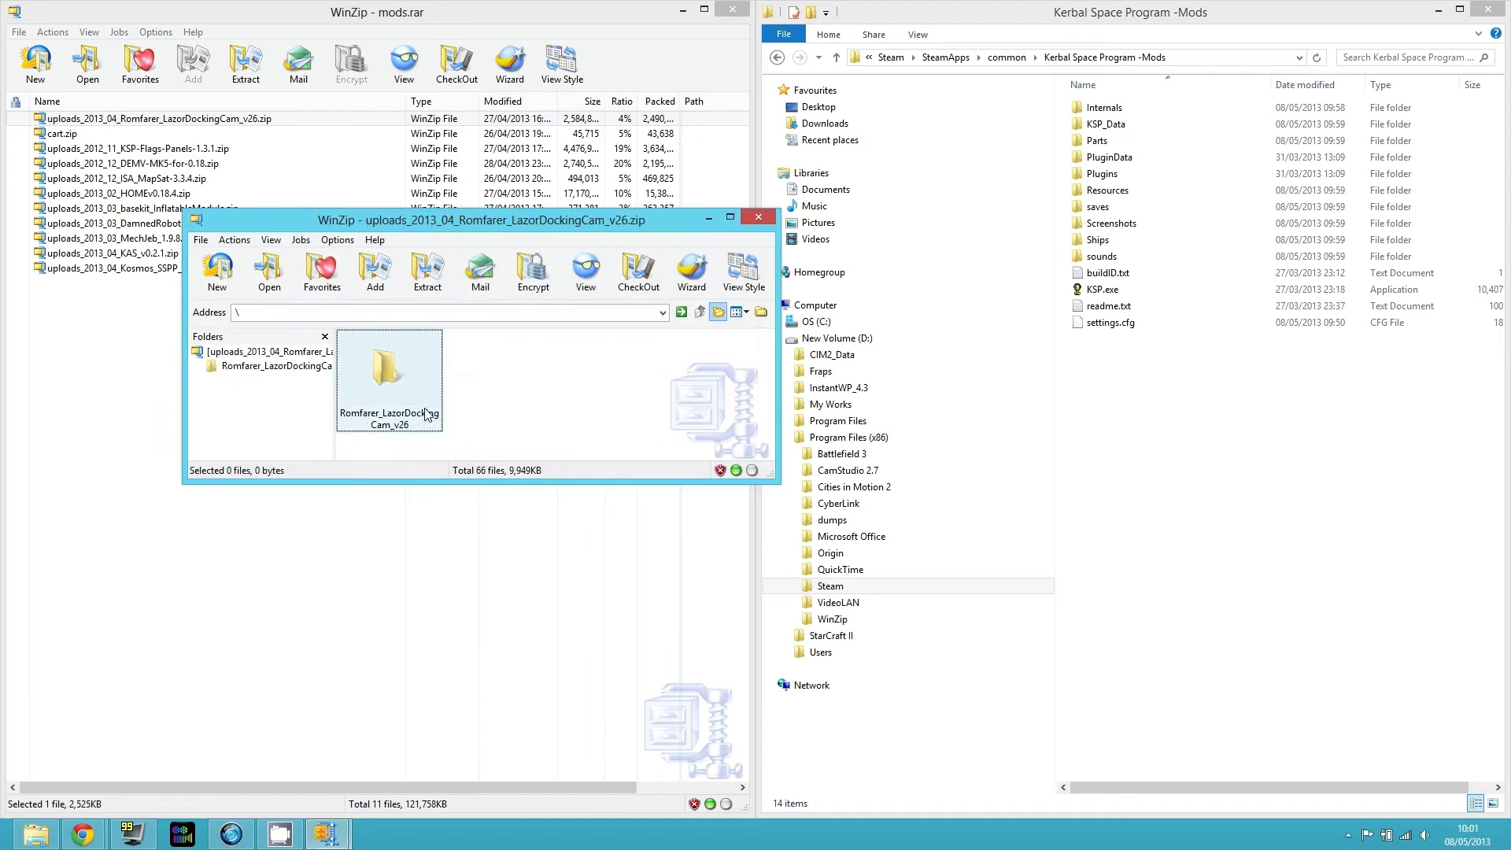
double_click(411, 389)
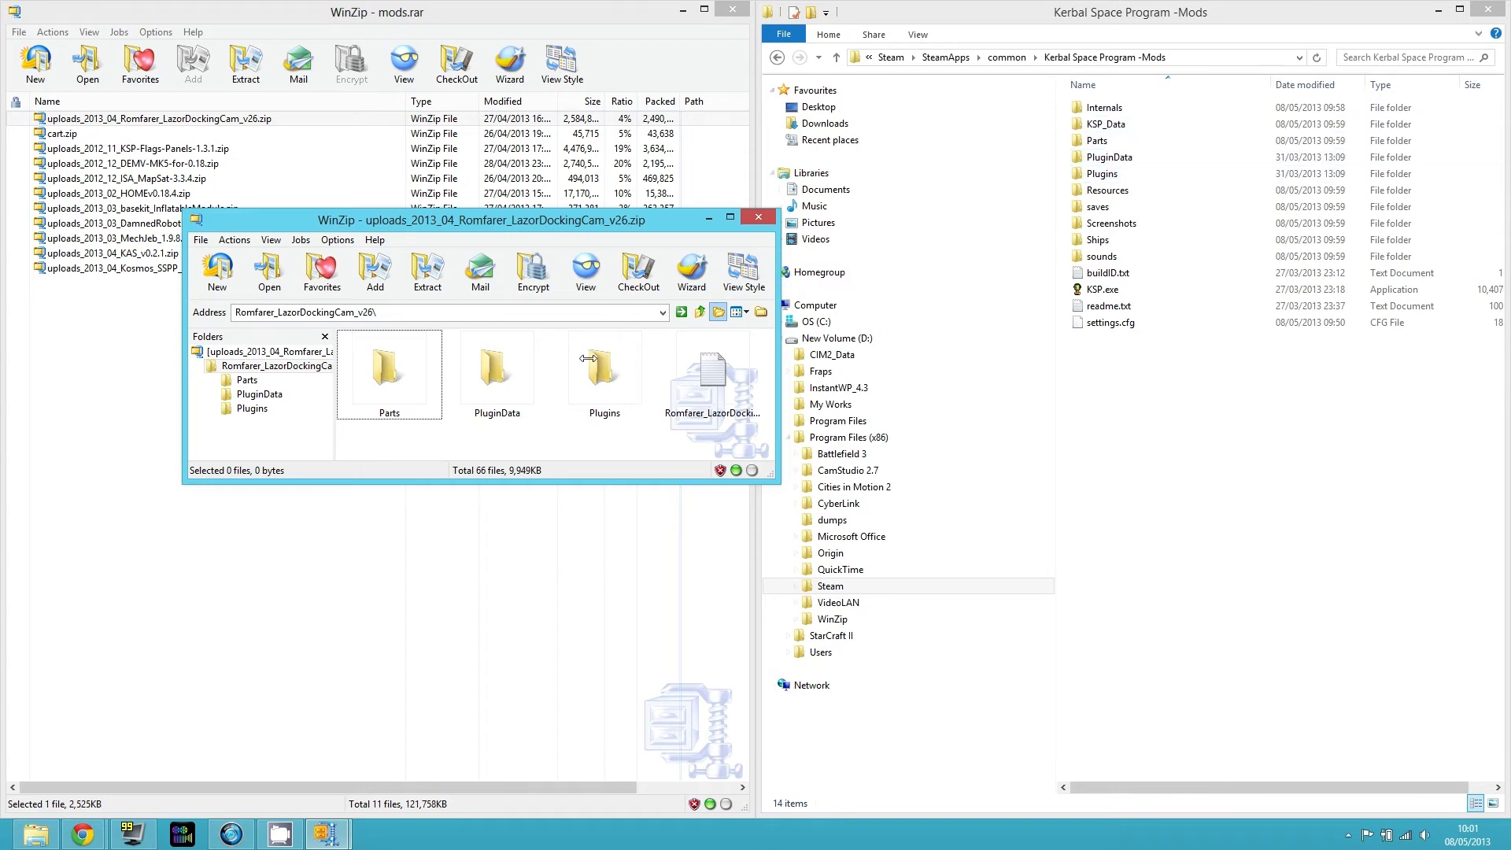
double_click(402, 398)
drag(403, 439, 1095, 138)
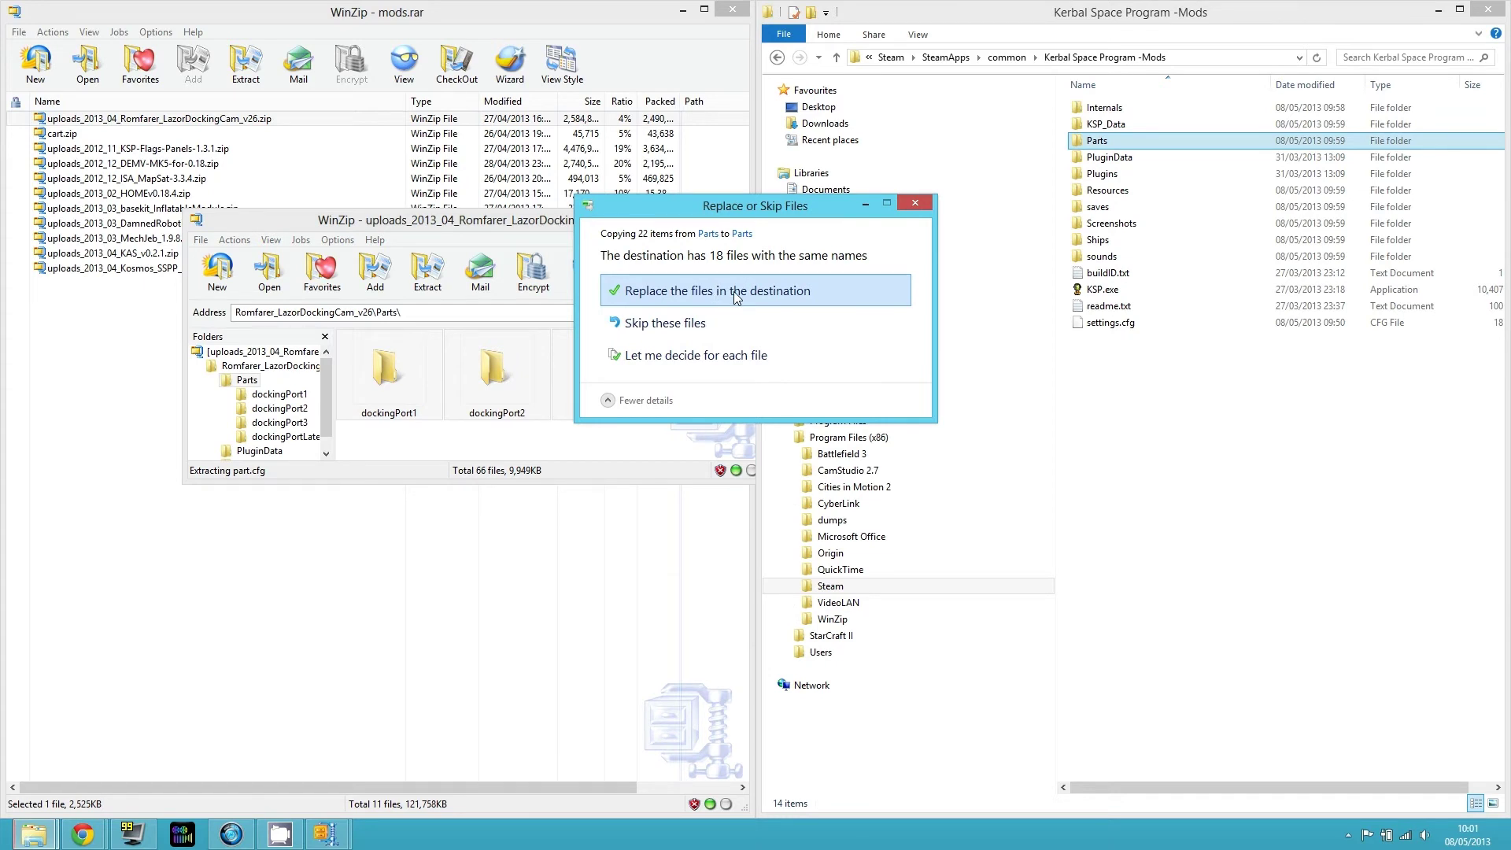
click(735, 291)
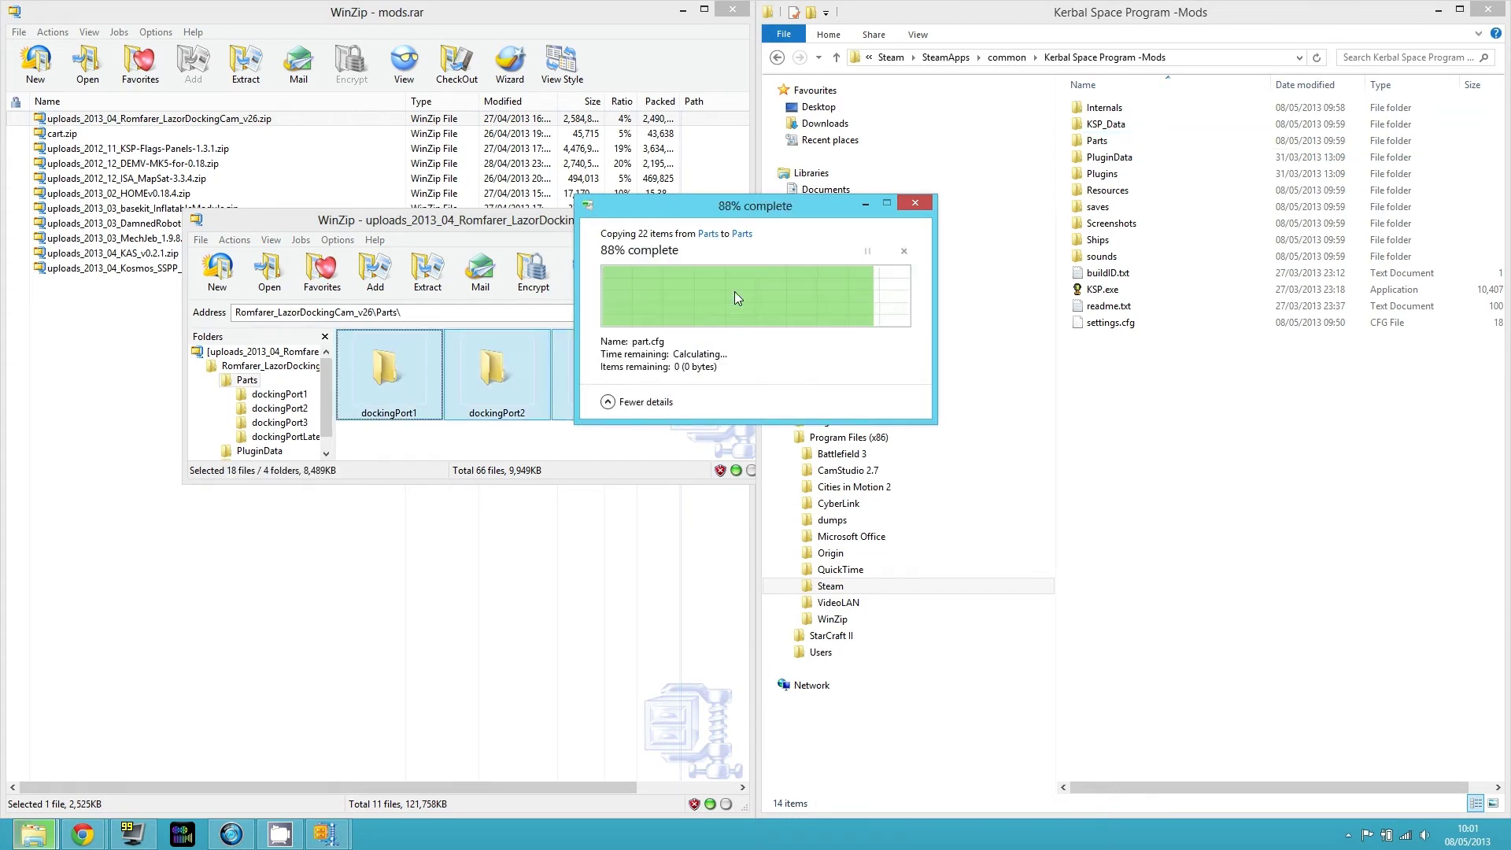
click(1117, 144)
double_click(1118, 146)
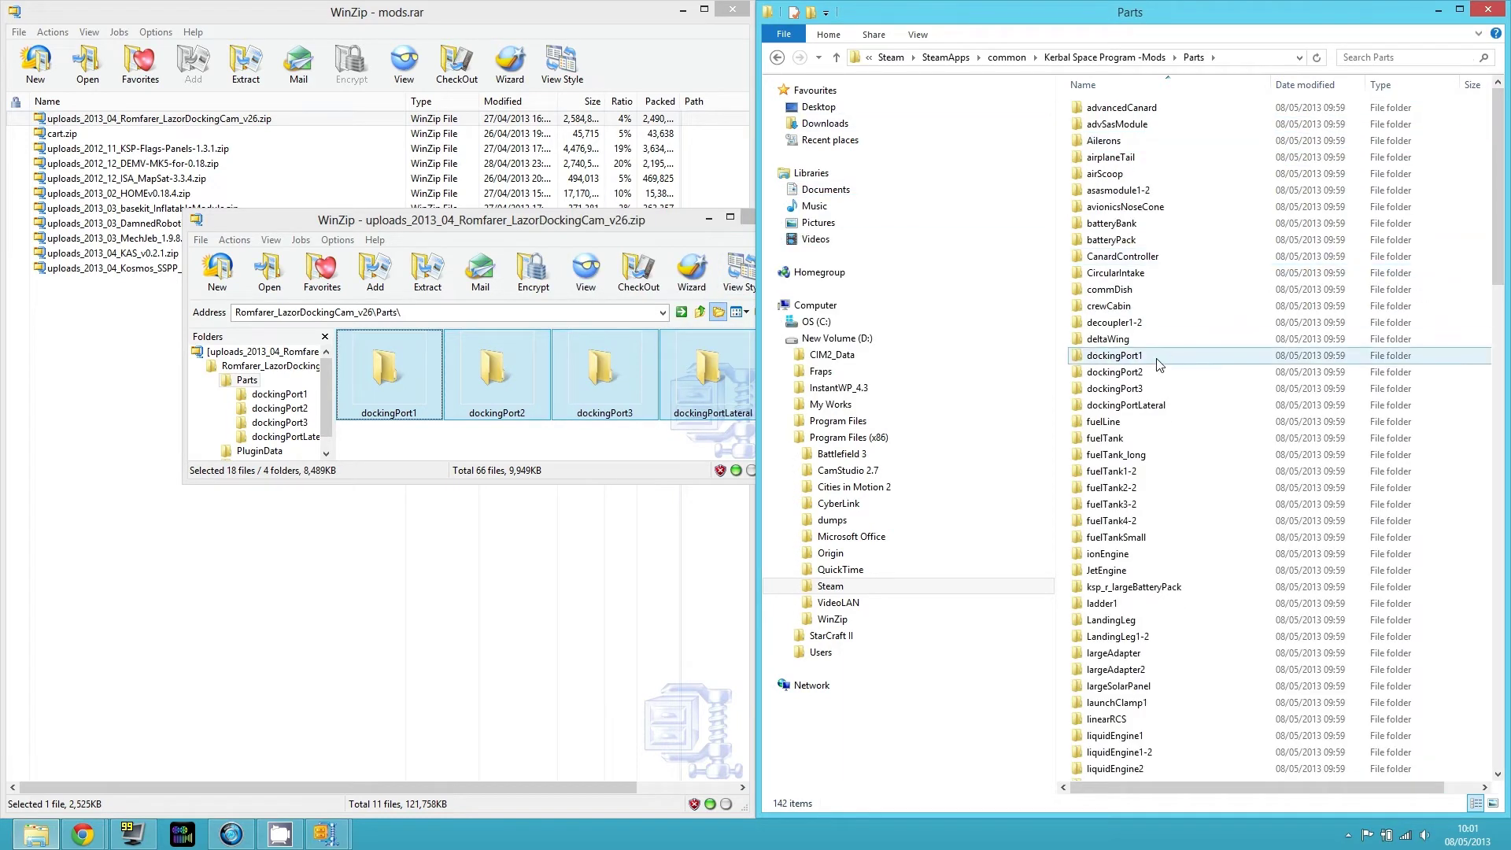
click(778, 59)
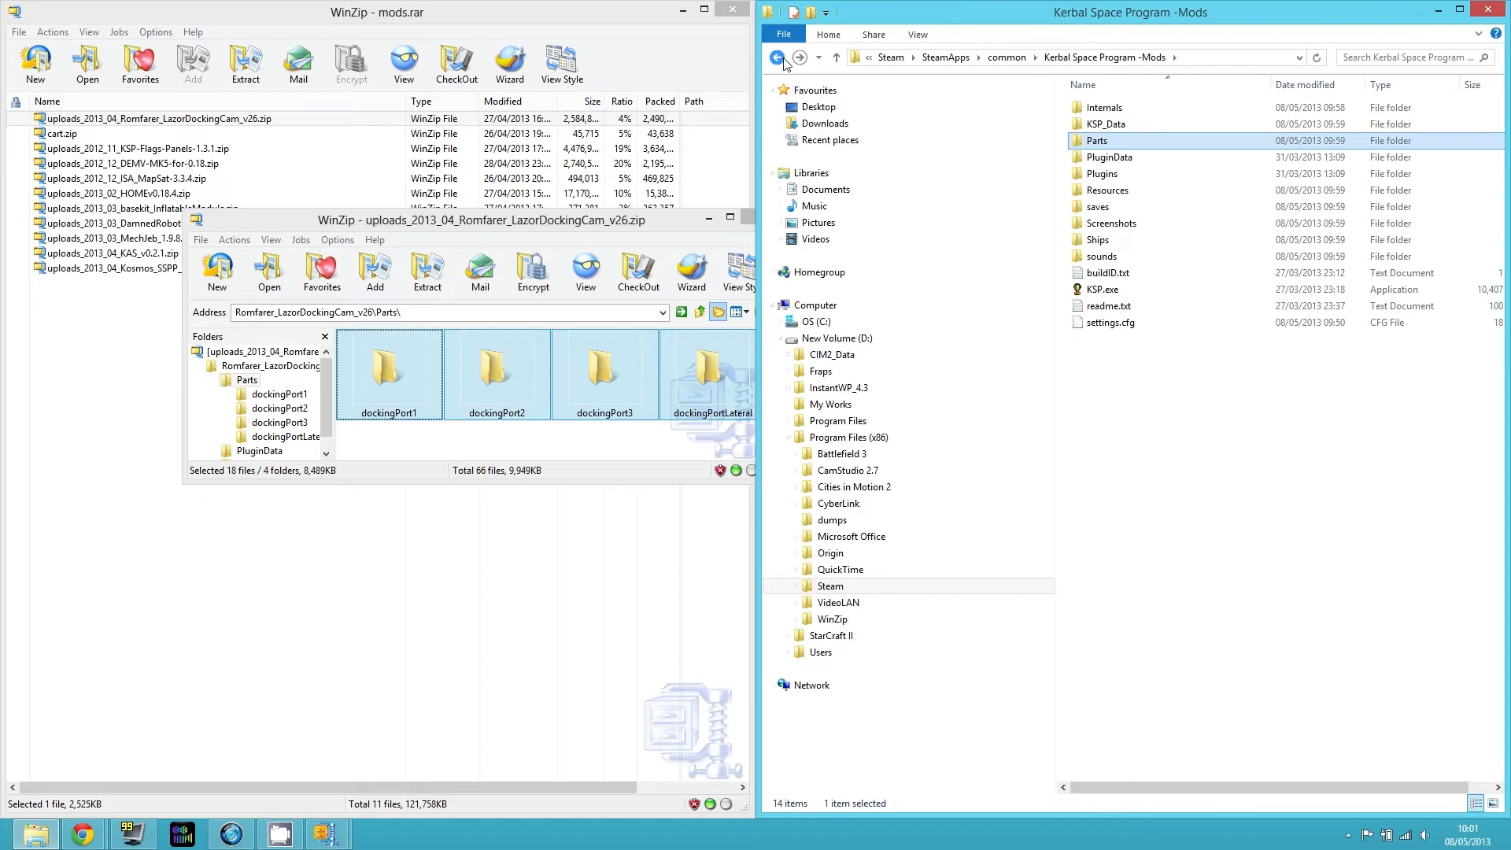
- Copy the romfarer folder into PluginData and Romfarer.dll into the game's Plugins folder
drag(403, 223, 352, 163)
click(209, 391)
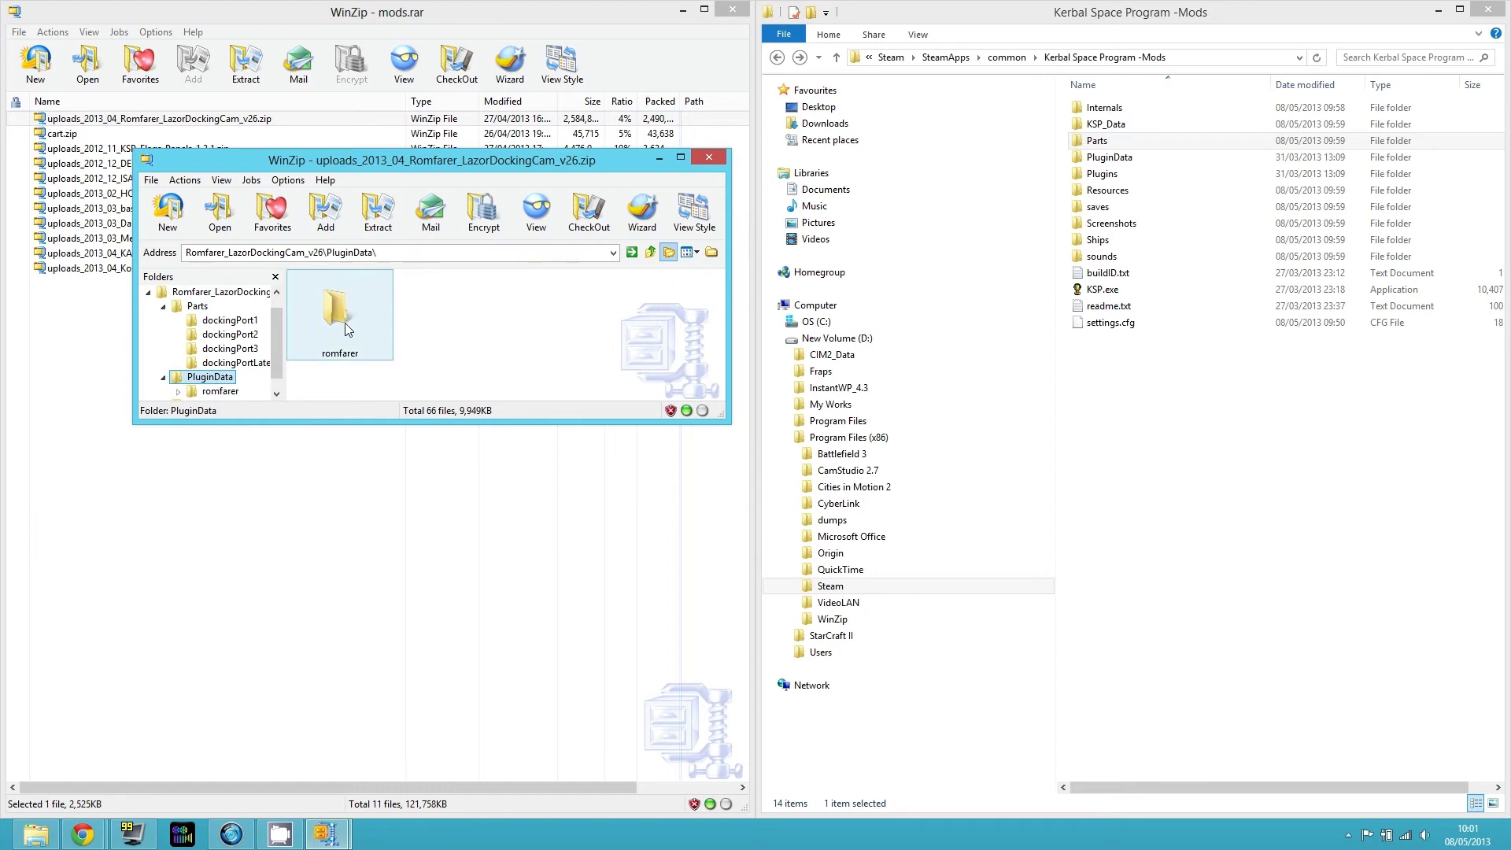
click(348, 329)
drag(334, 312, 1109, 157)
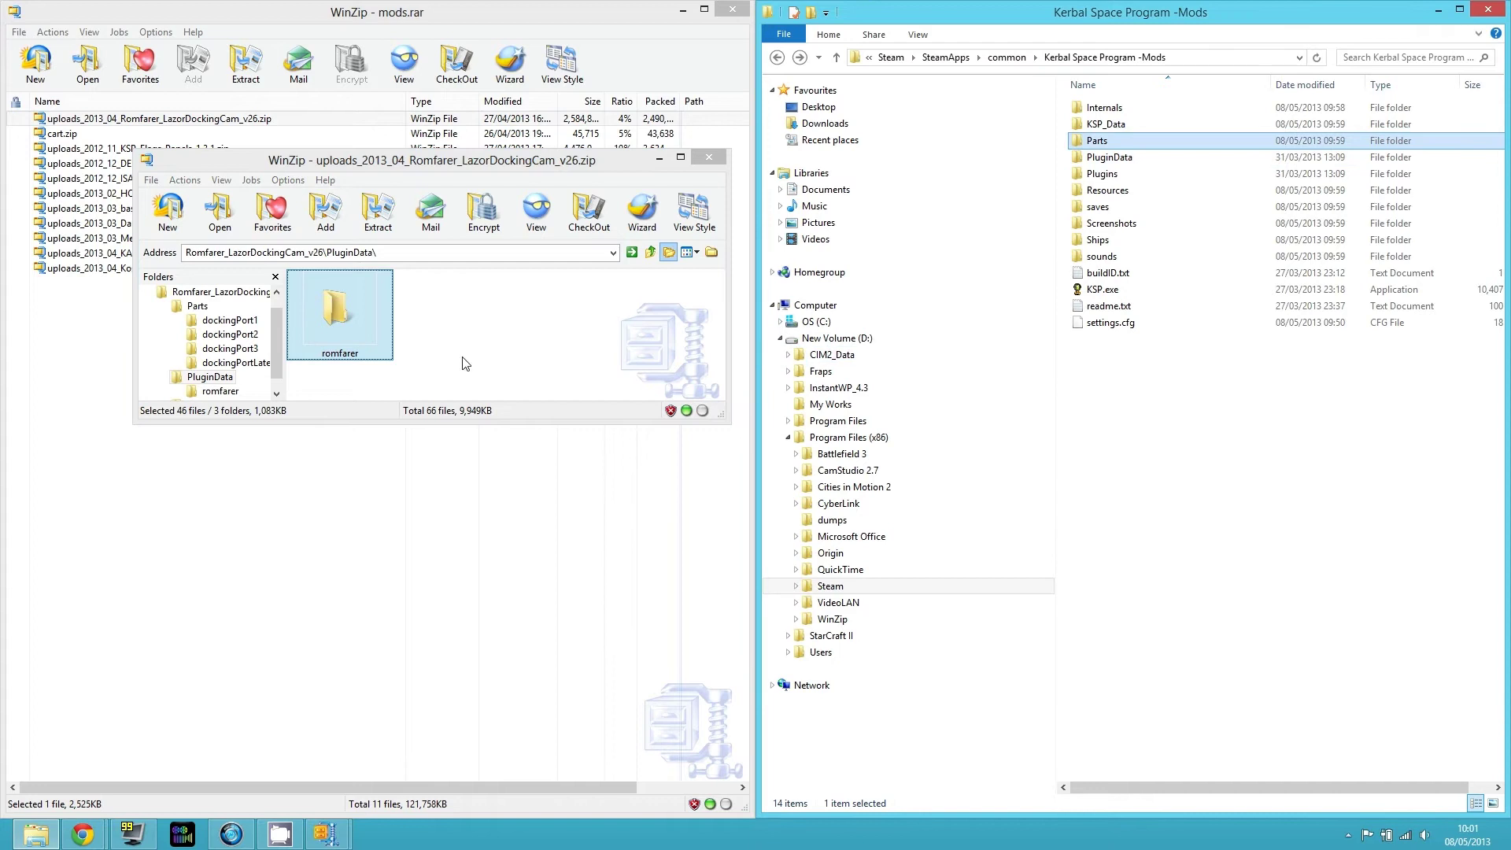
click(276, 394)
click(203, 391)
drag(339, 315, 1104, 175)
click(103, 163)
double_click(172, 178)
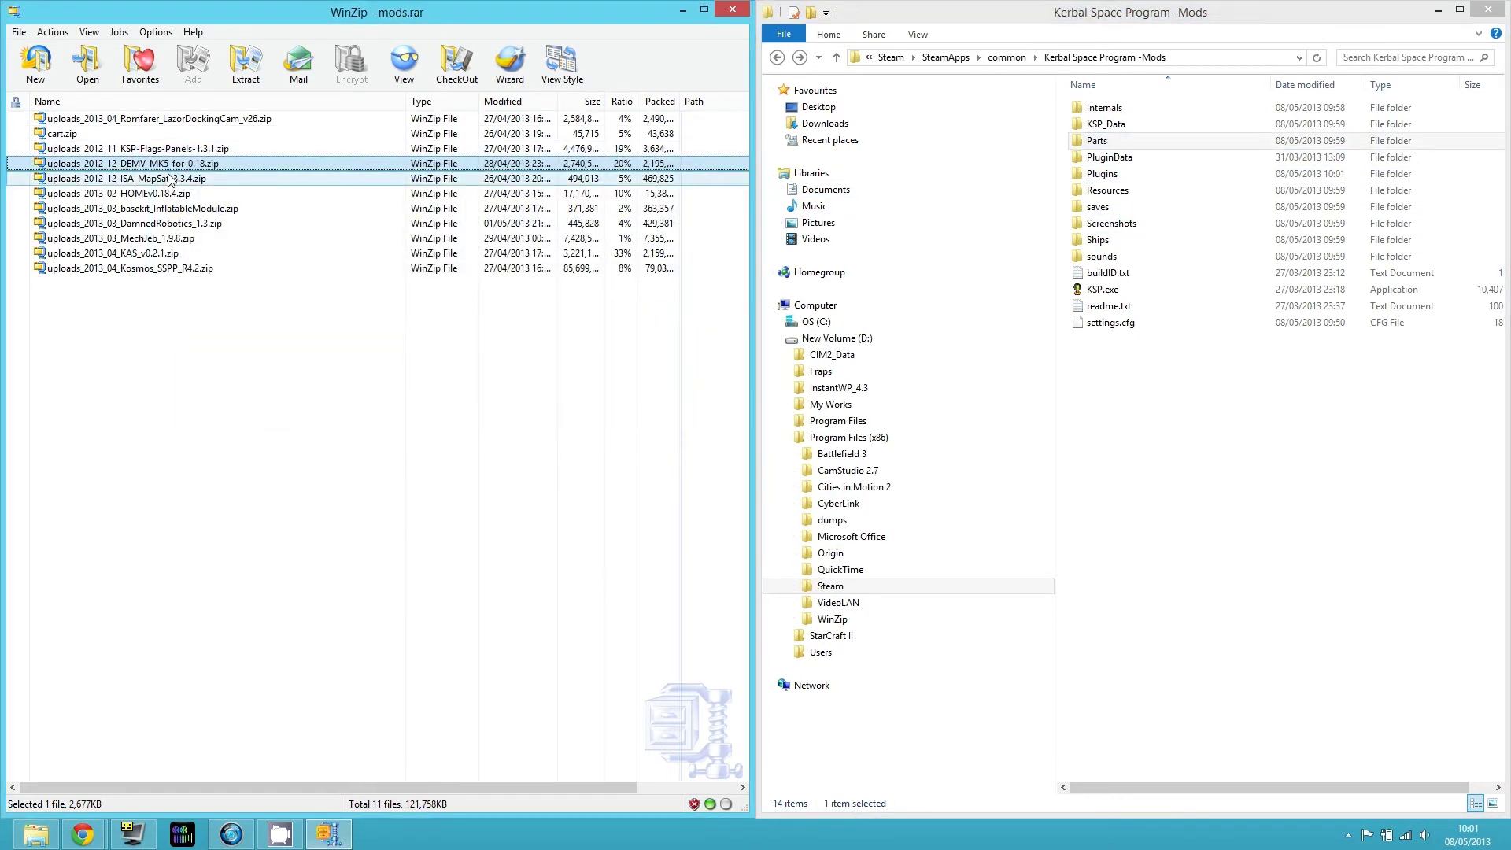
- Extract ISA_GPS and ISA_MapSat from the ISA_MapSat zip into the game's Parts folder
click(329, 470)
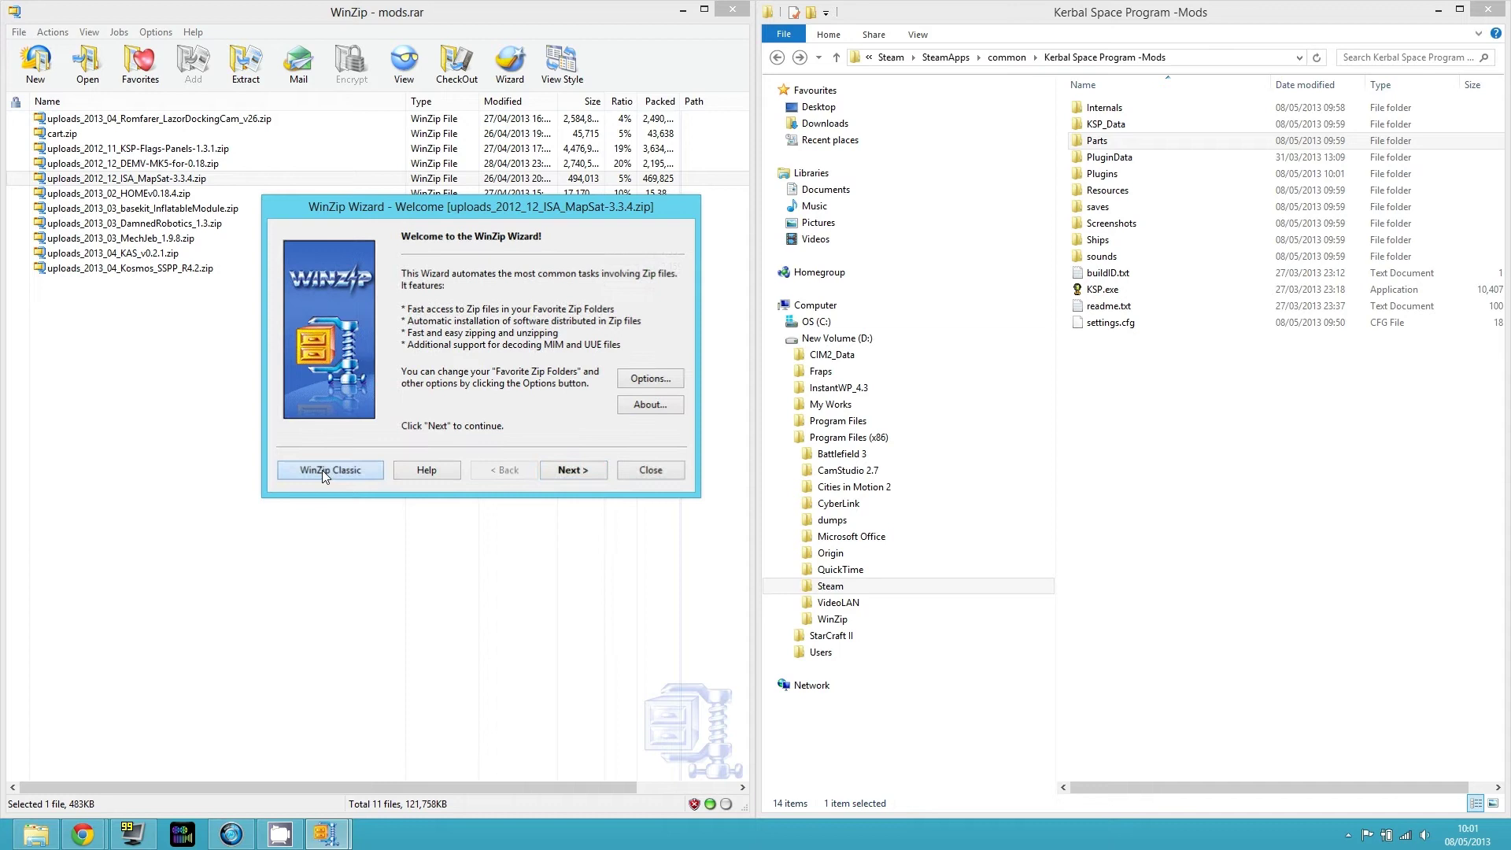
drag(505, 229, 412, 160)
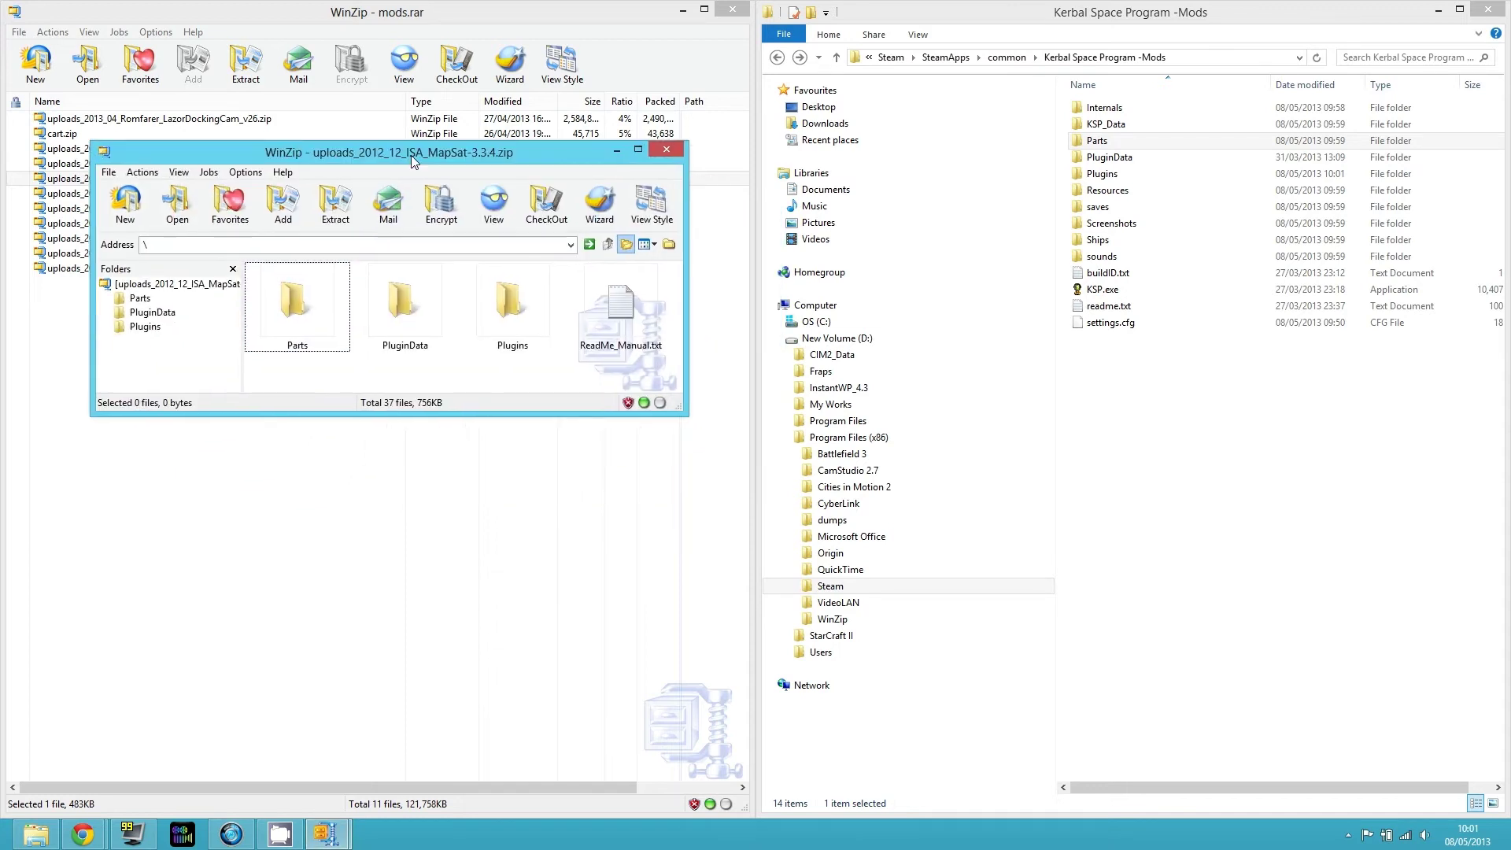
drag(685, 417, 717, 678)
double_click(321, 340)
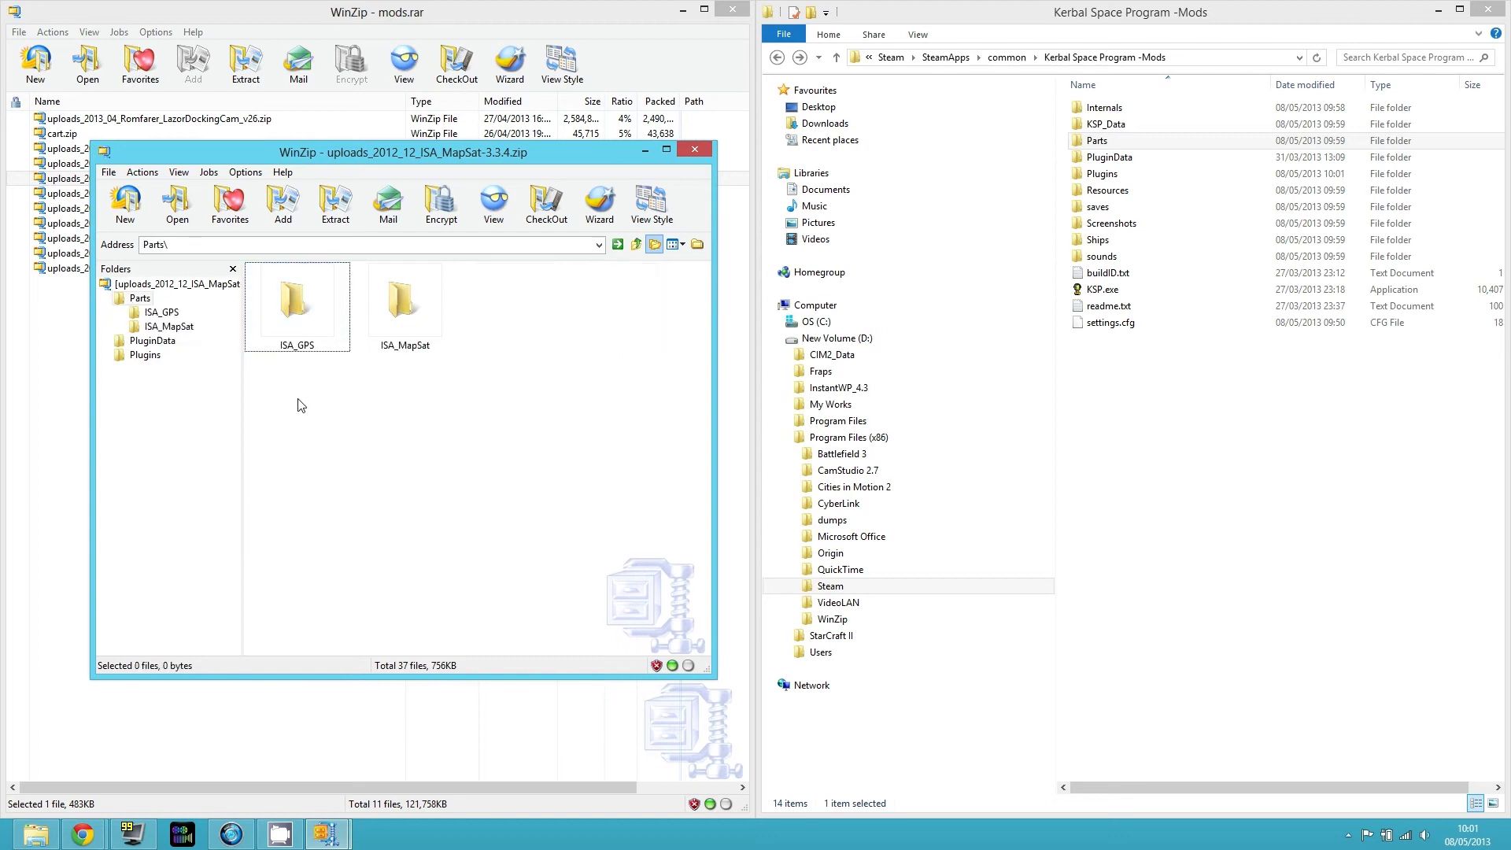
drag(299, 405, 440, 315)
drag(297, 307, 1097, 140)
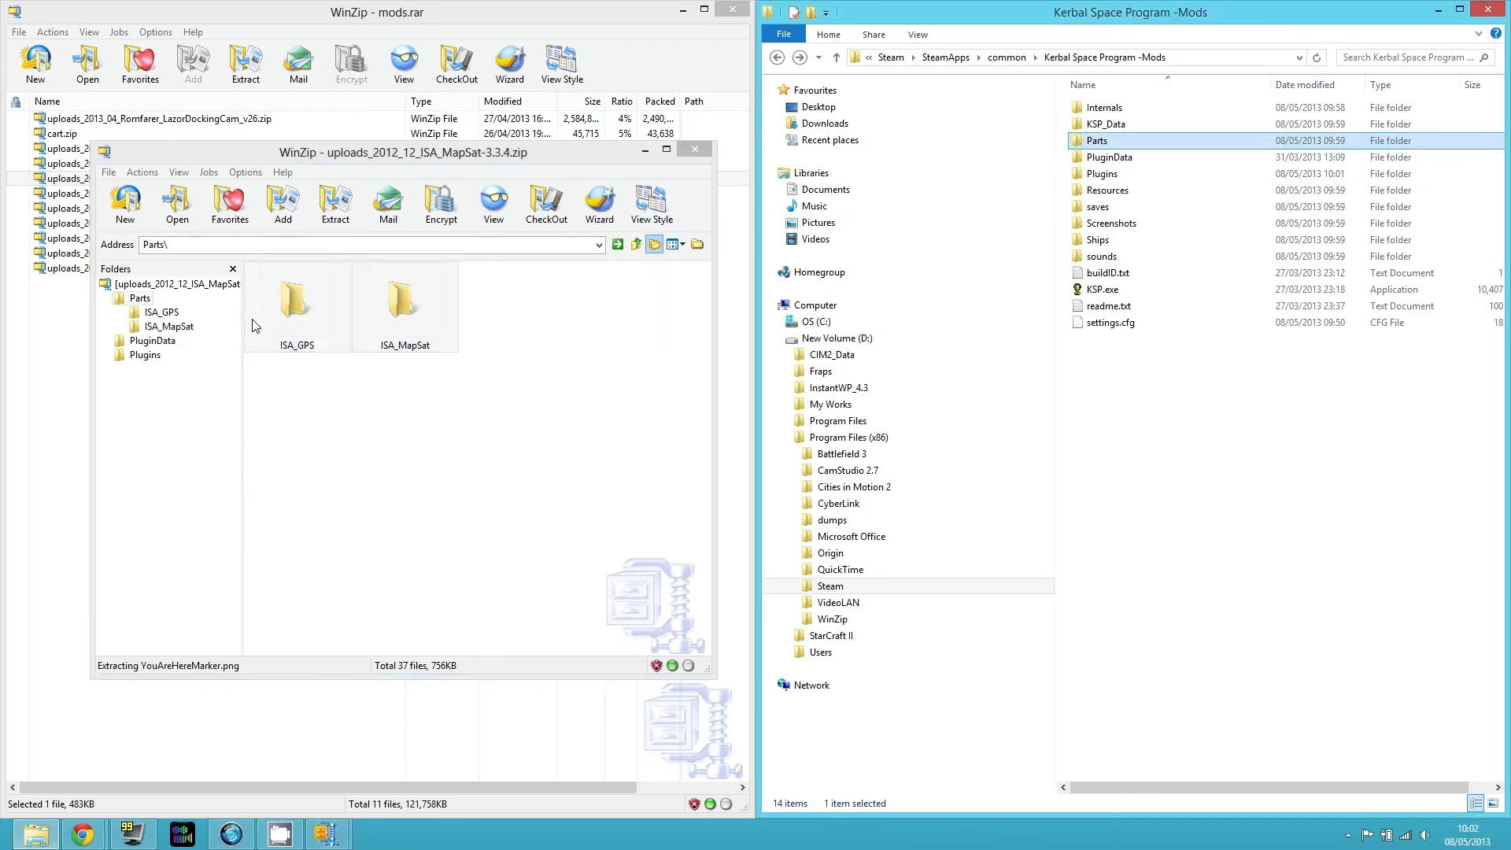
- Copy the isa_mapsat folder and ISA_MapSat.dll into Plugins, then close the MapSat archive
click(152, 340)
drag(289, 308, 1125, 175)
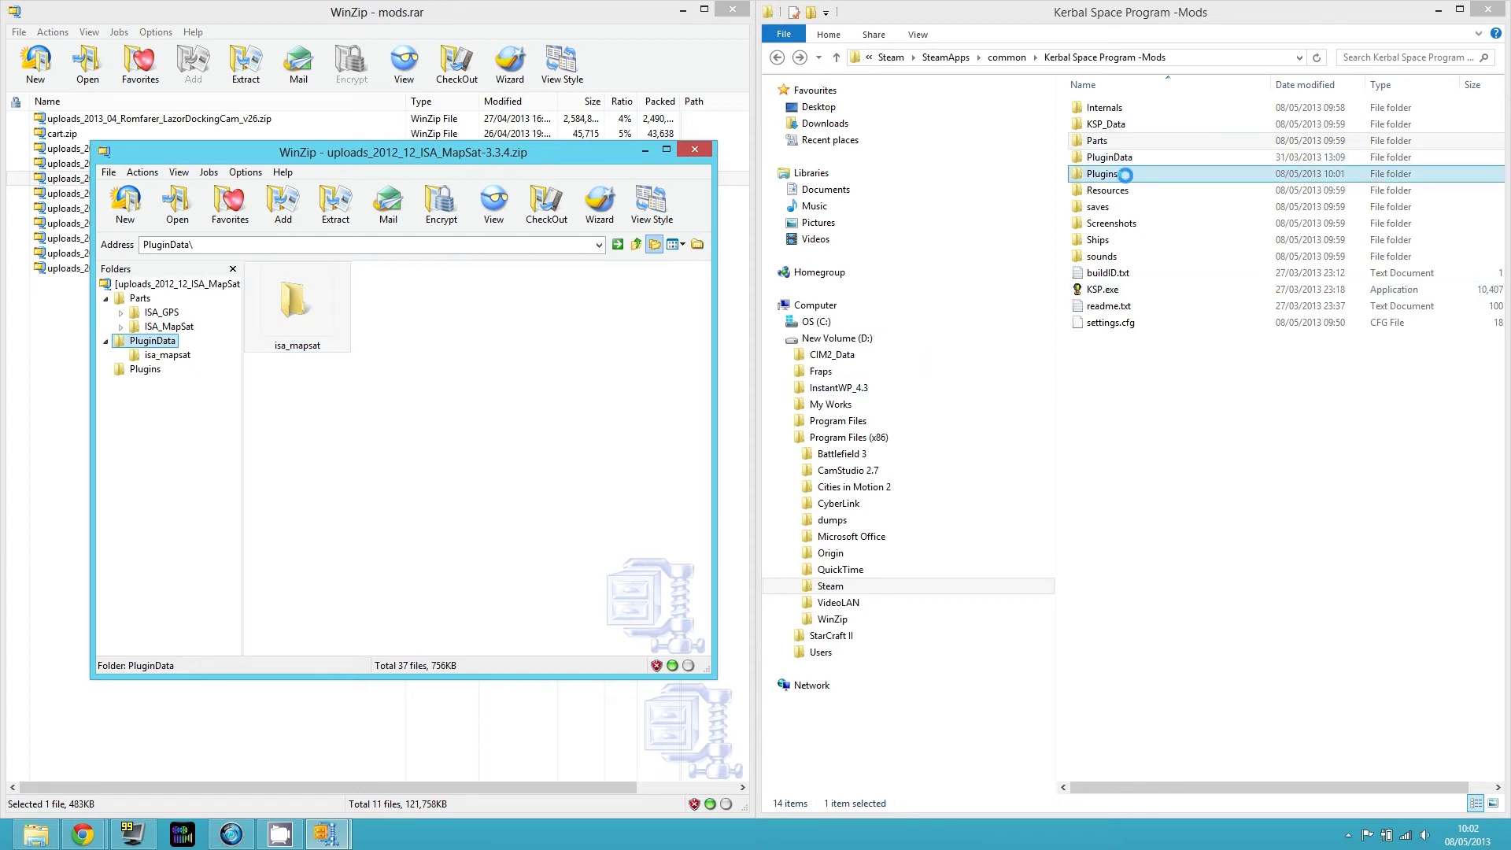
click(145, 369)
drag(499, 348, 1116, 168)
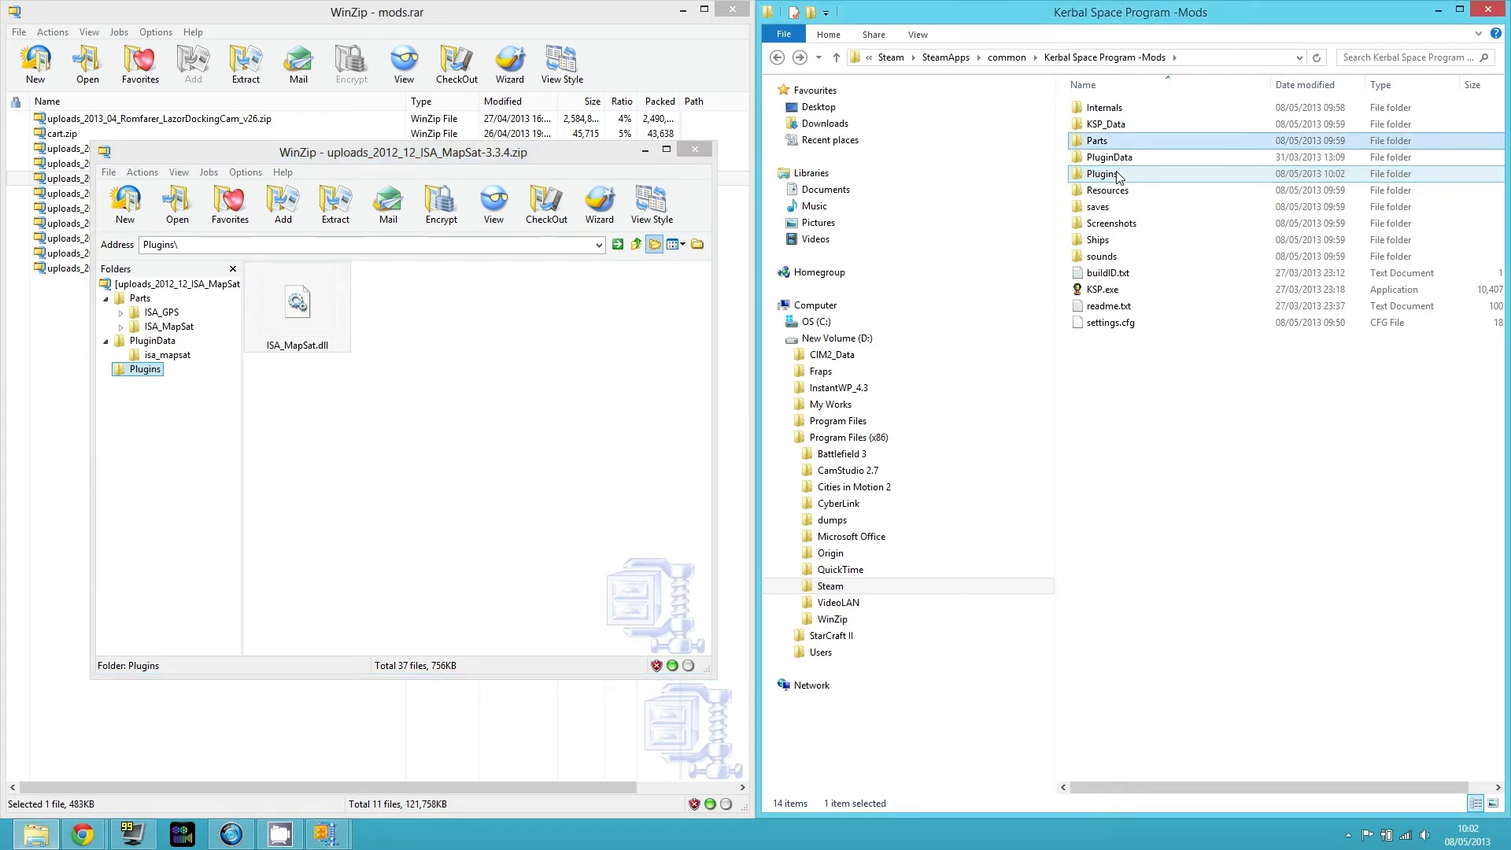
click(695, 149)
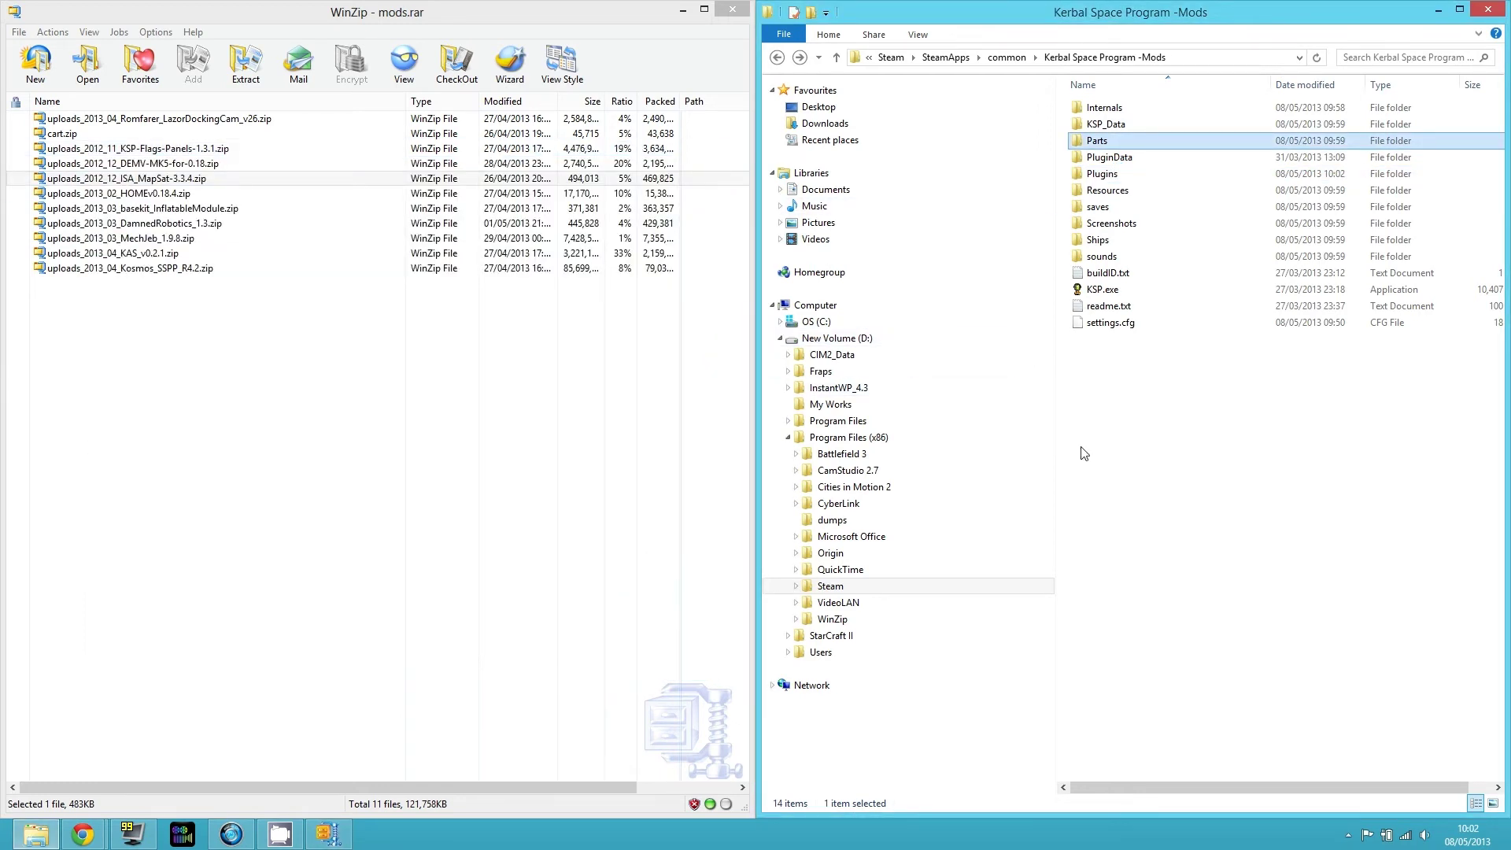
click(1120, 427)
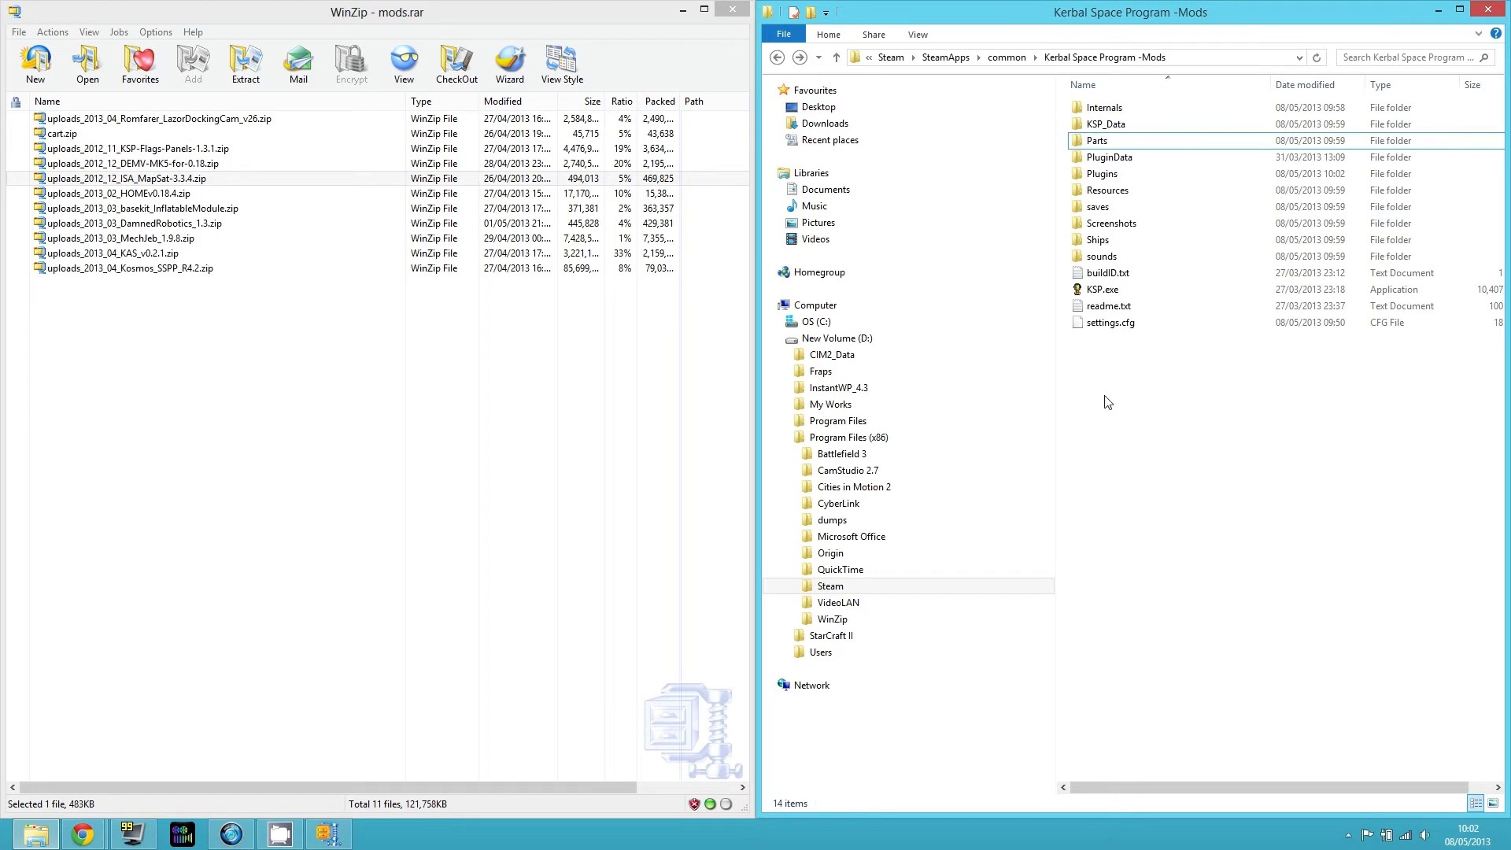
- Open the basekit_InflatableModule zip in WinZip Classic and view its folder's three files
double_click(108, 210)
click(366, 466)
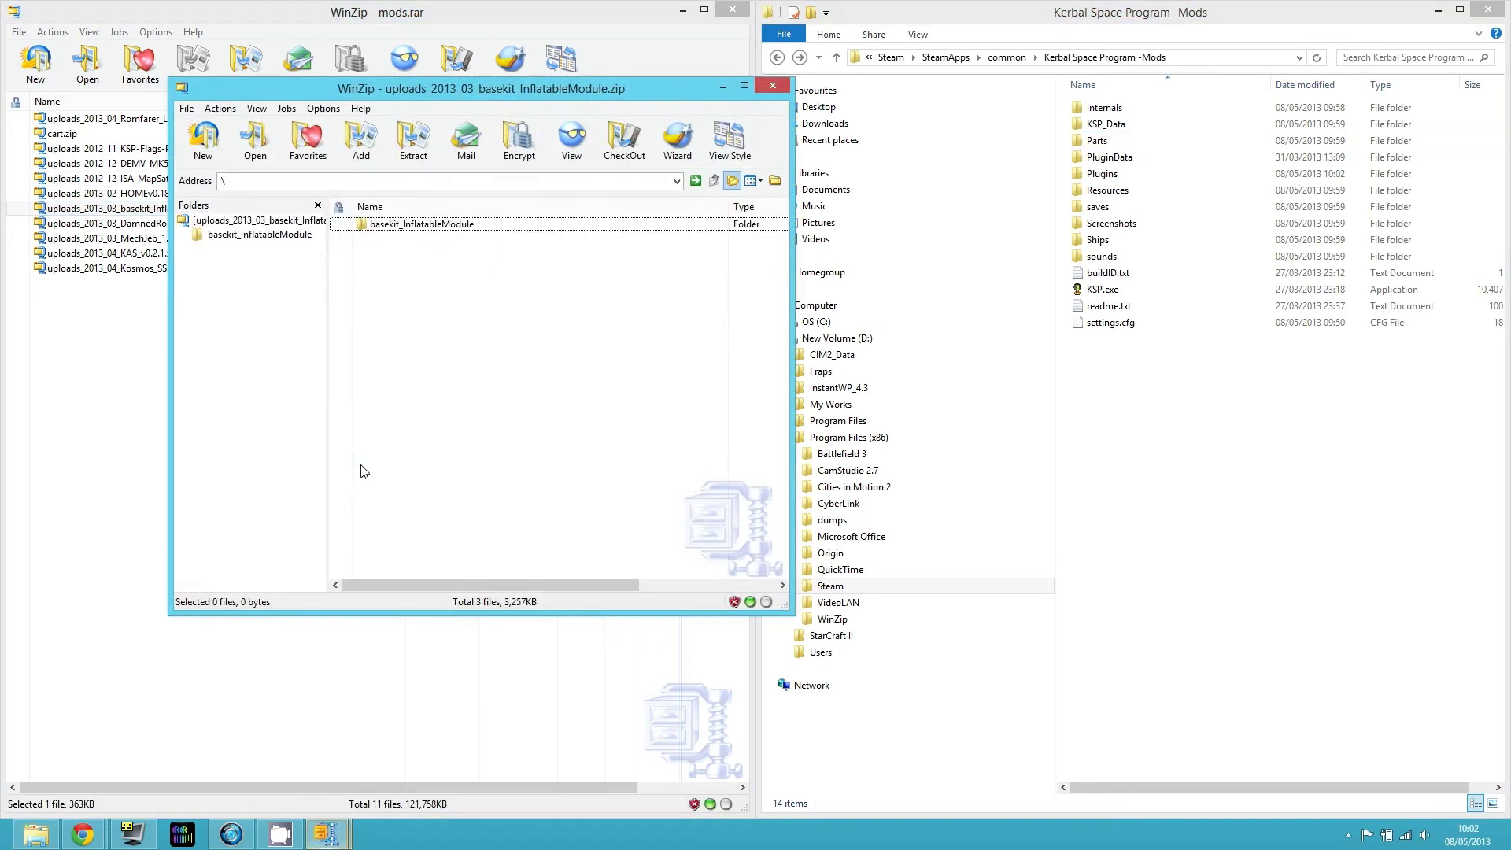
click(236, 235)
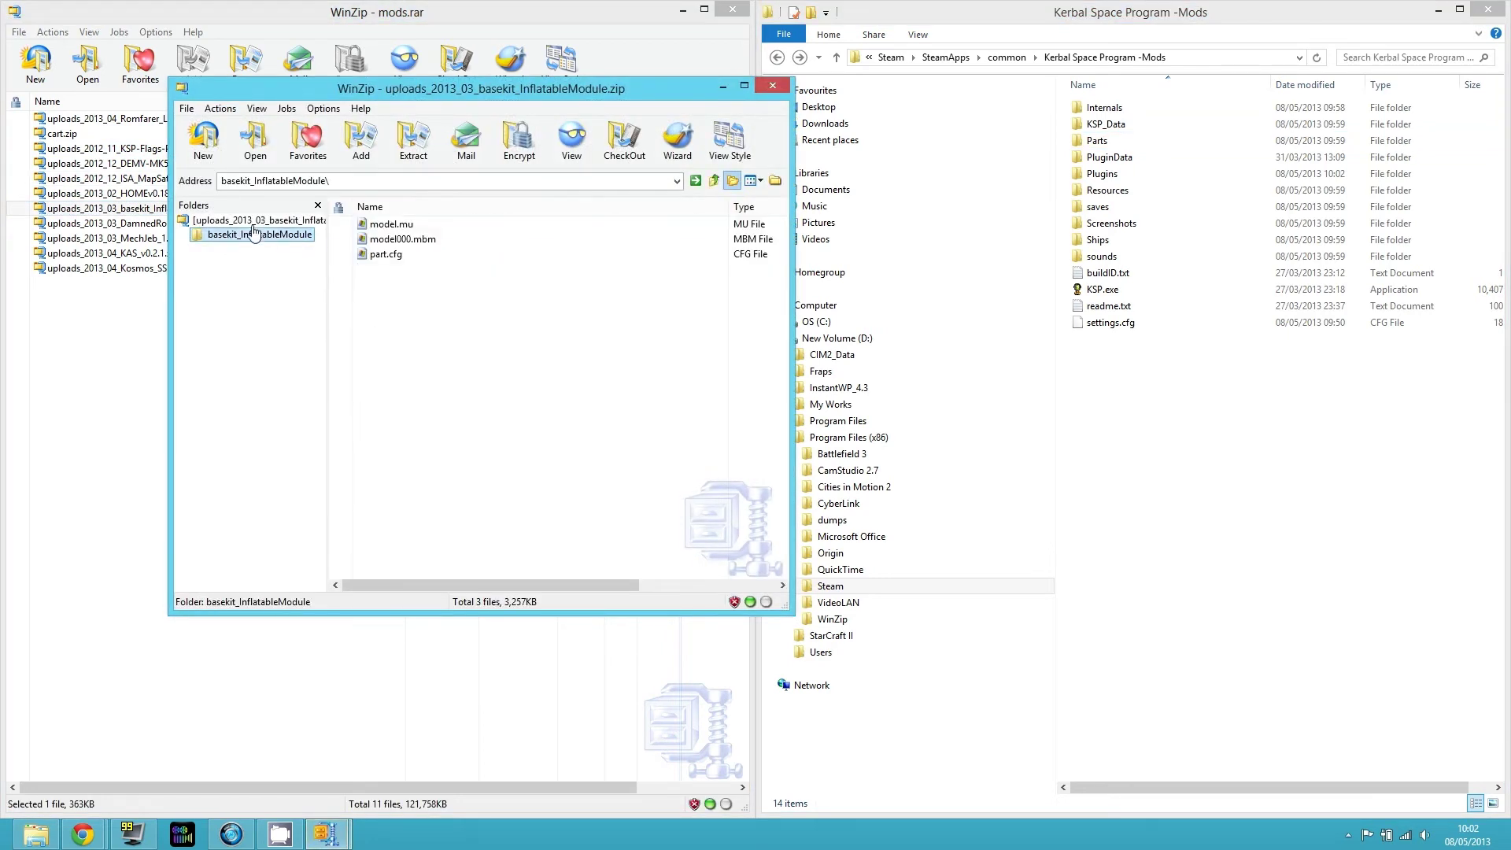
click(245, 222)
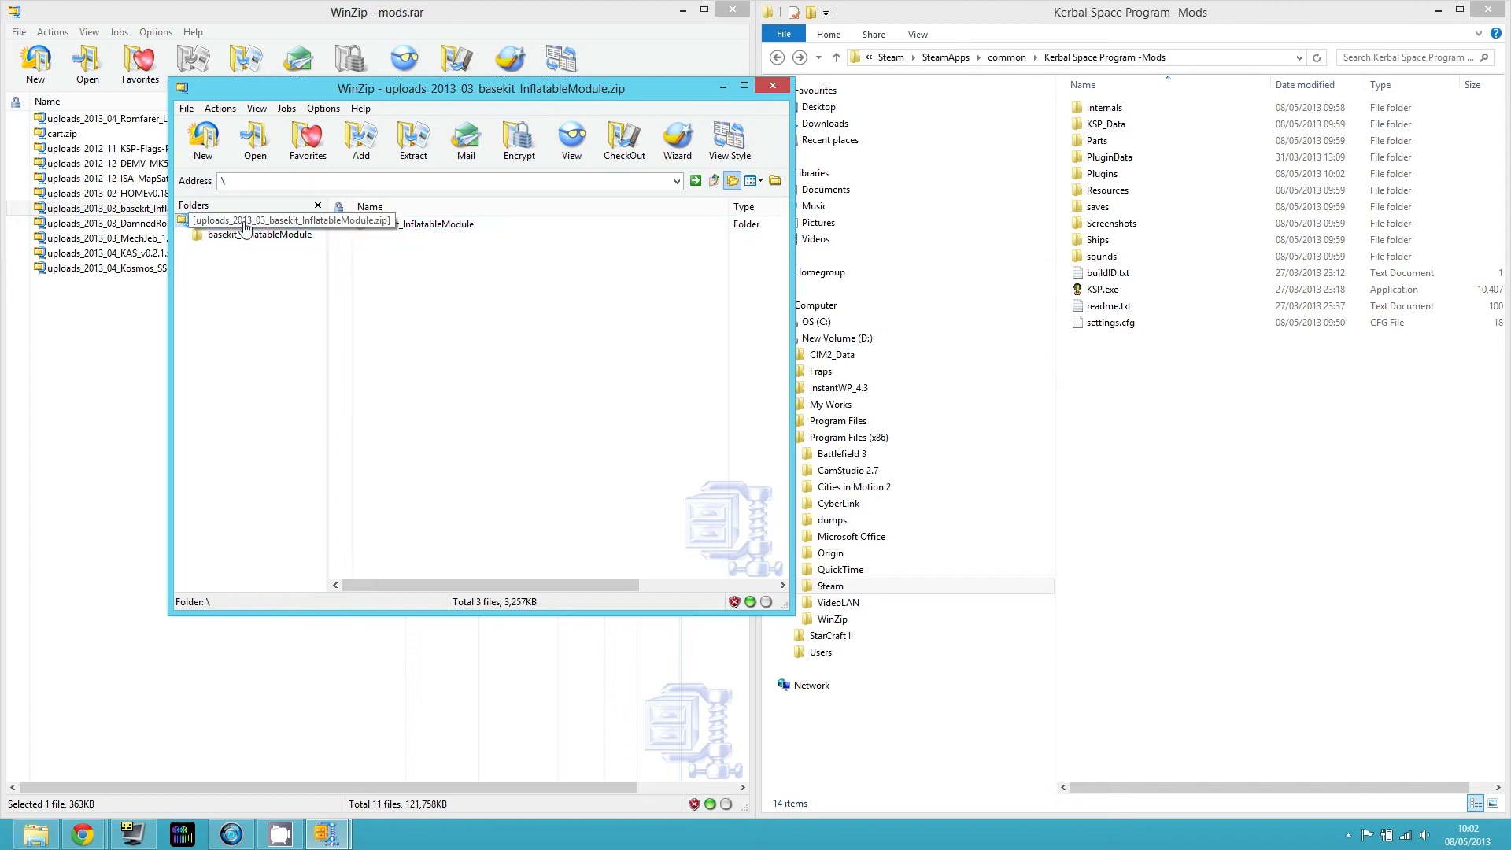
drag(505, 93, 496, 188)
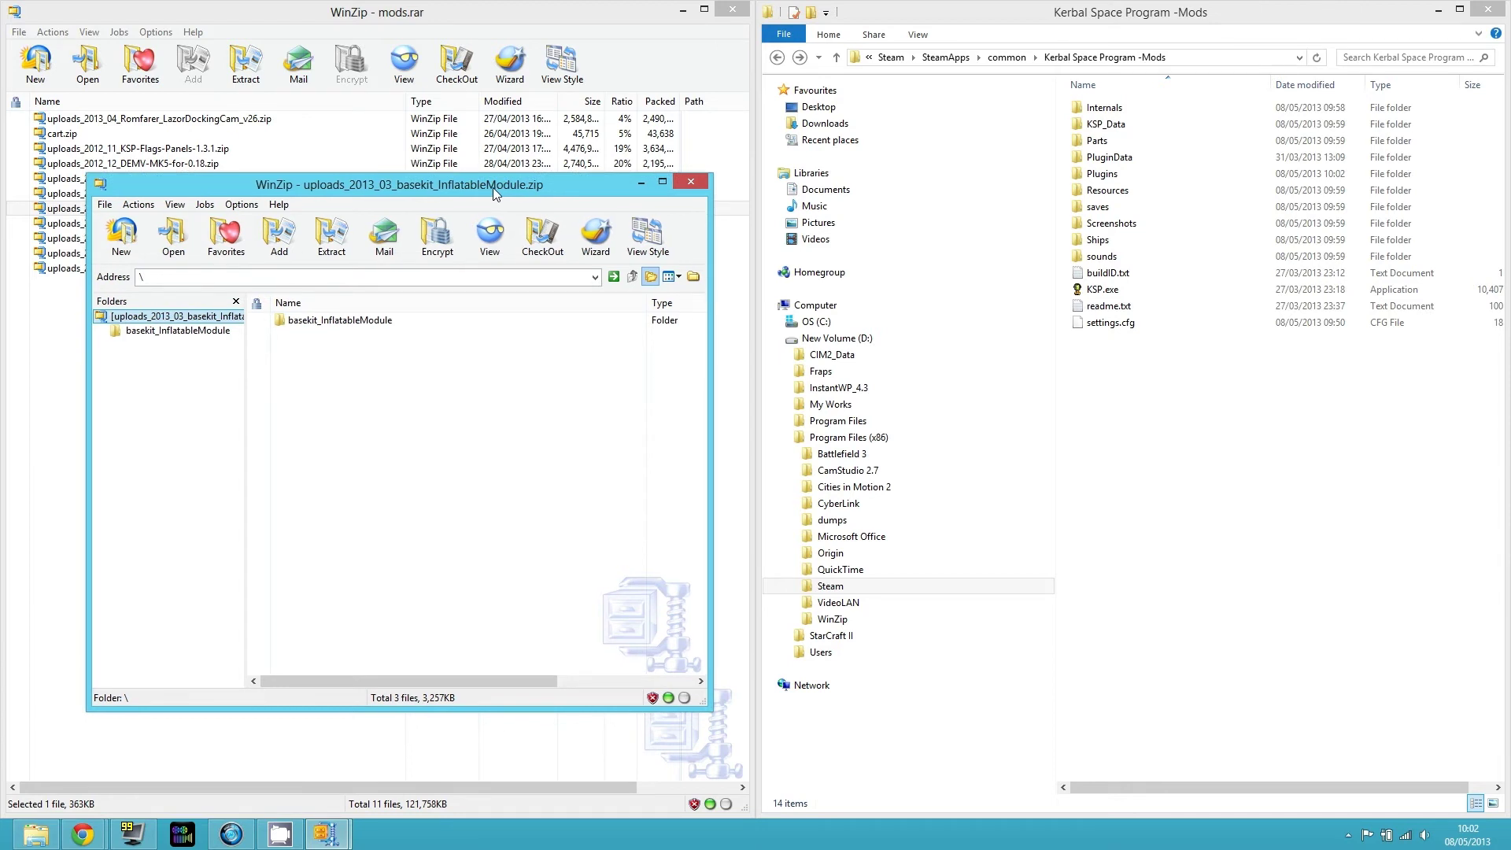
click(185, 334)
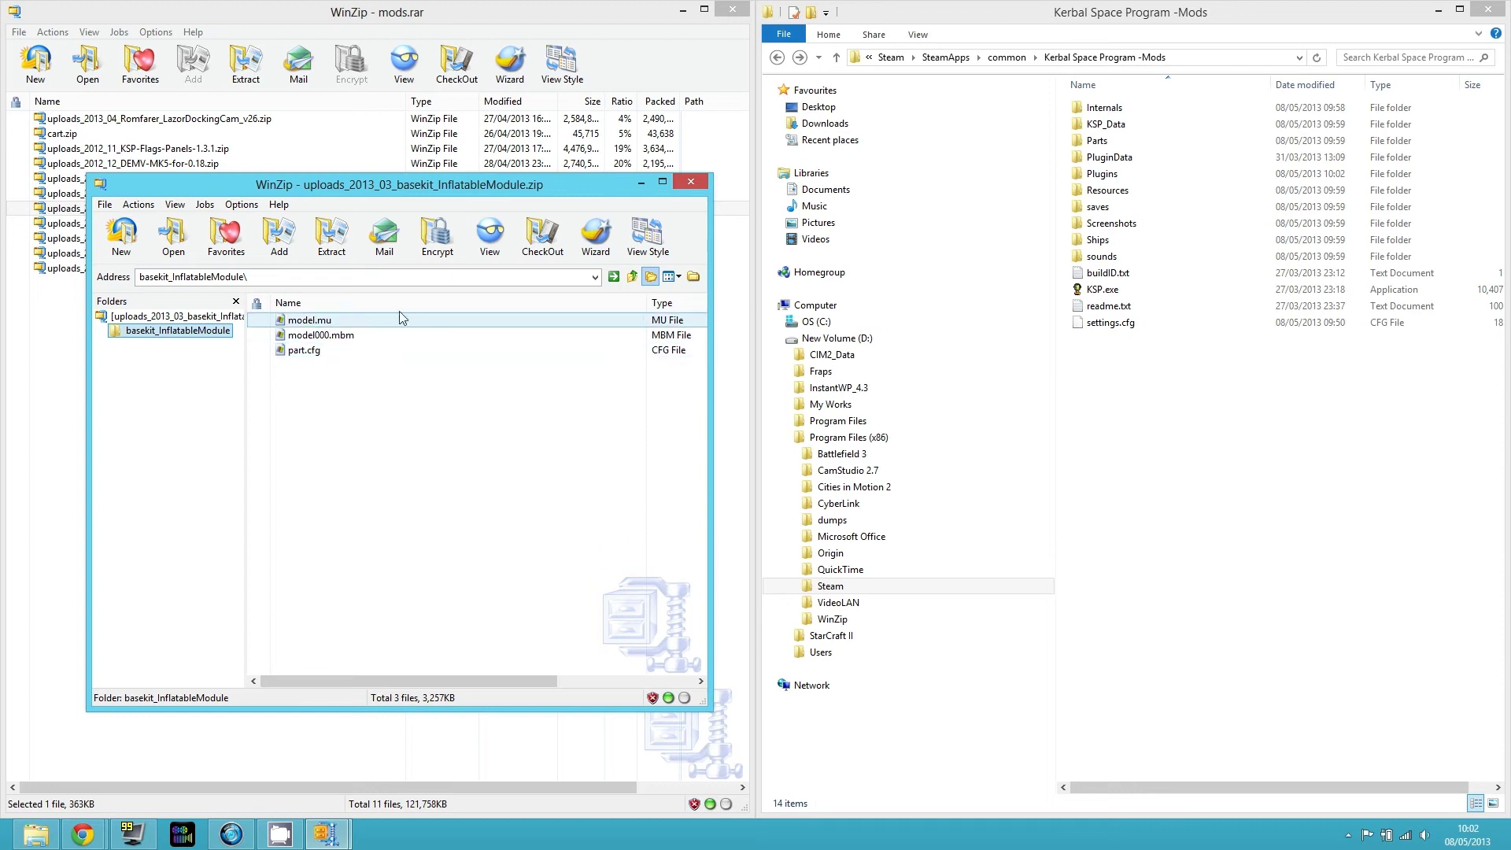
- Inspect the game's Parts > Ailerons files in Explorer, return to Parts, and close the archive
click(1102, 141)
double_click(1106, 141)
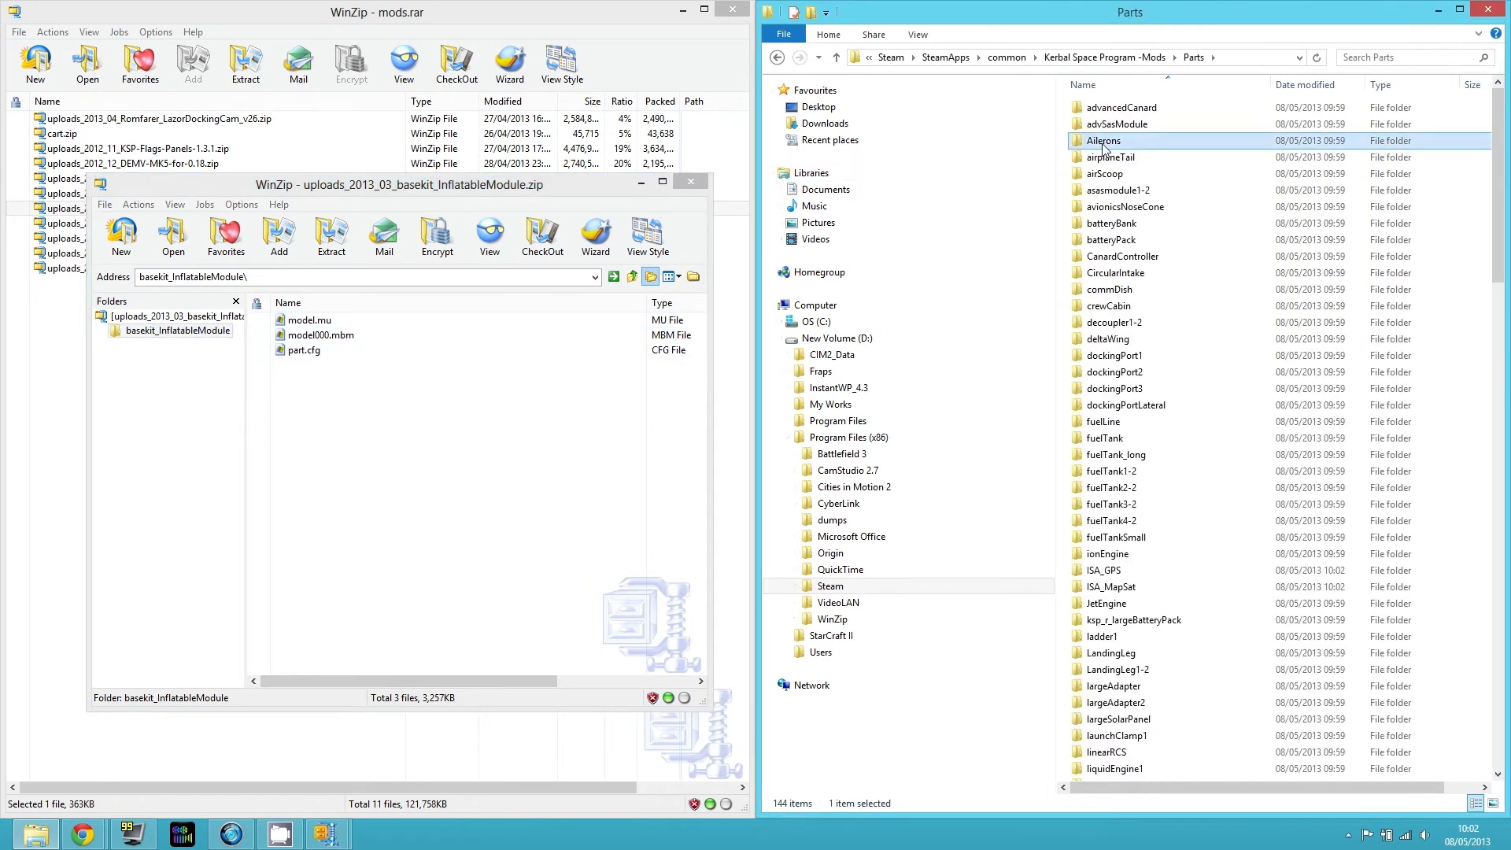
double_click(1124, 158)
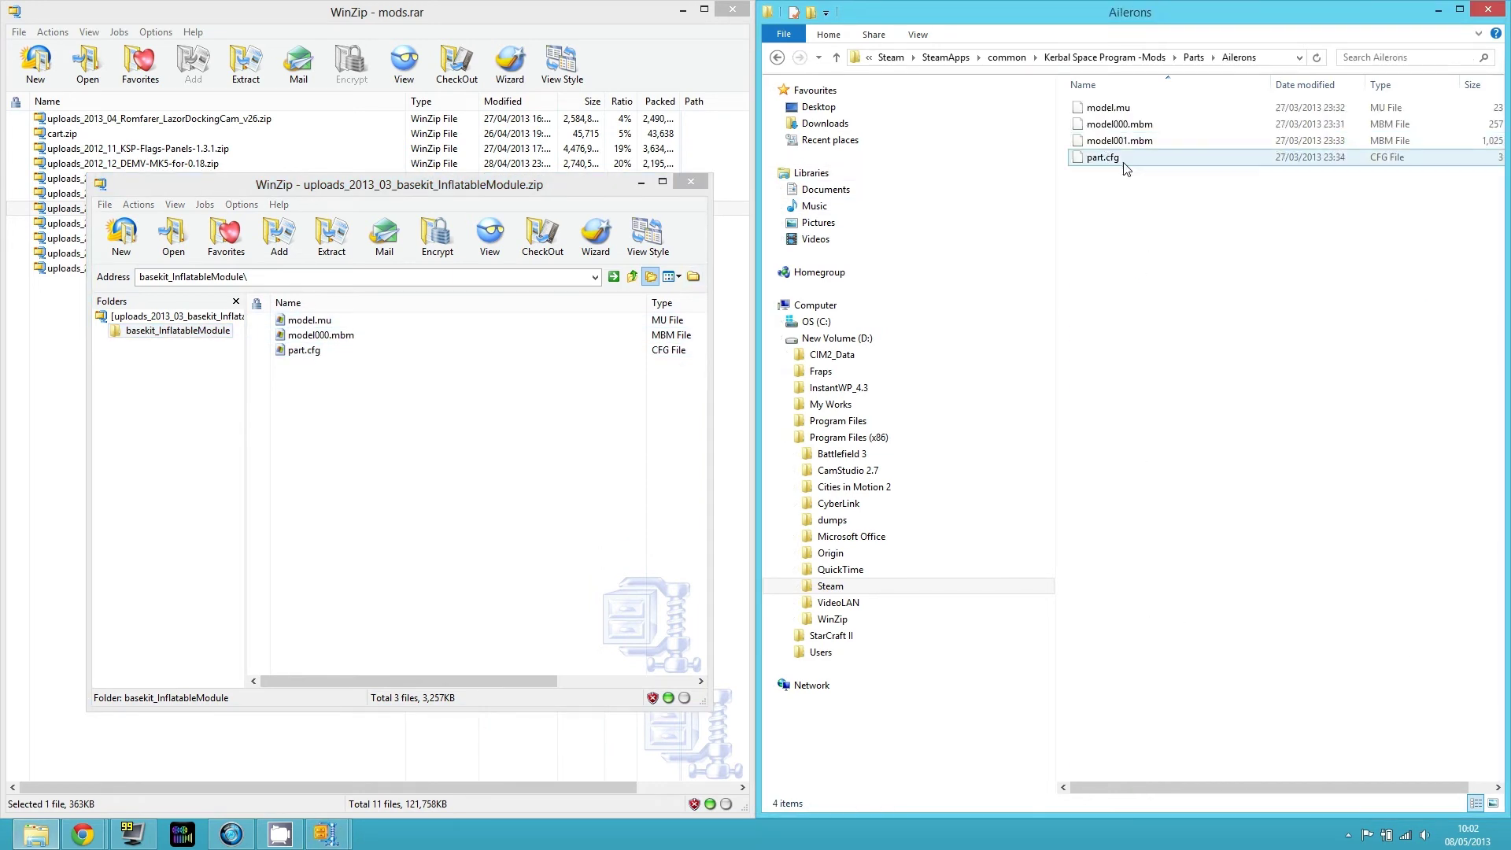
click(777, 58)
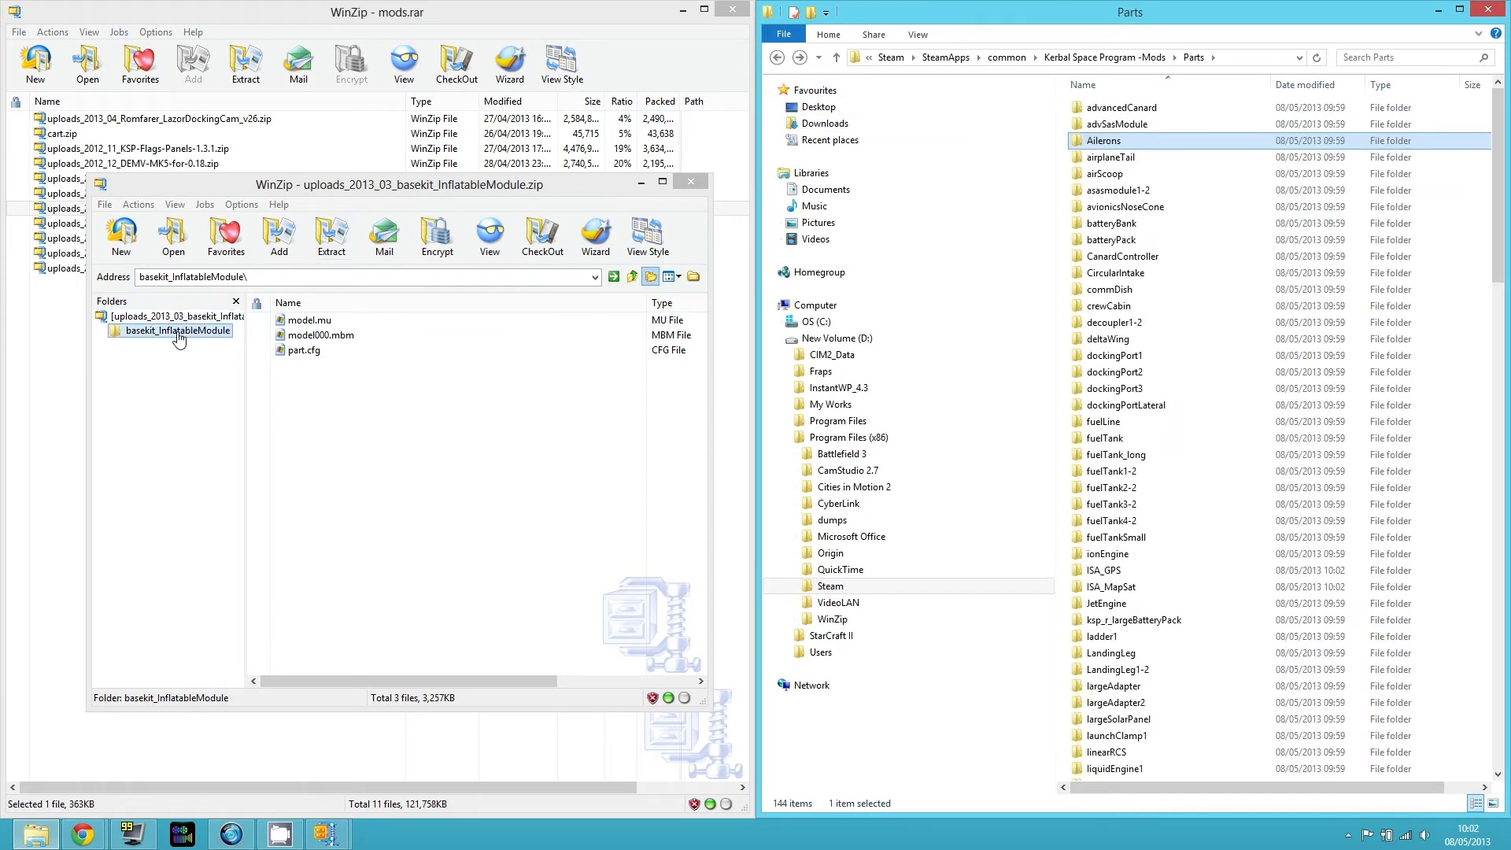
click(690, 184)
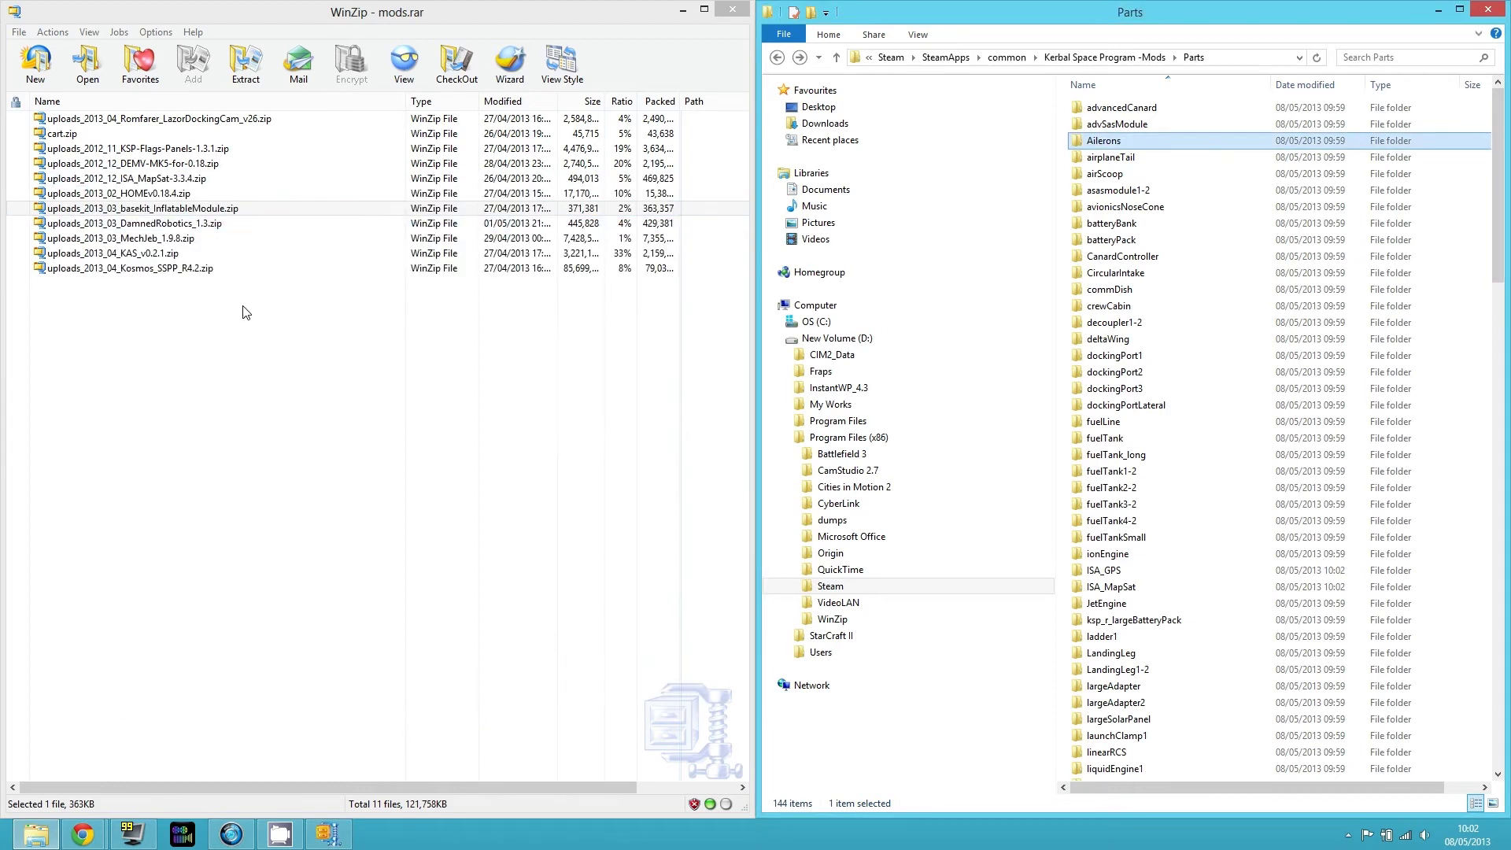
- Reopen the ISA_MapSat-3.3.4 zip in WinZip Classic from the Kerbal Space Program -Mods folder
click(778, 58)
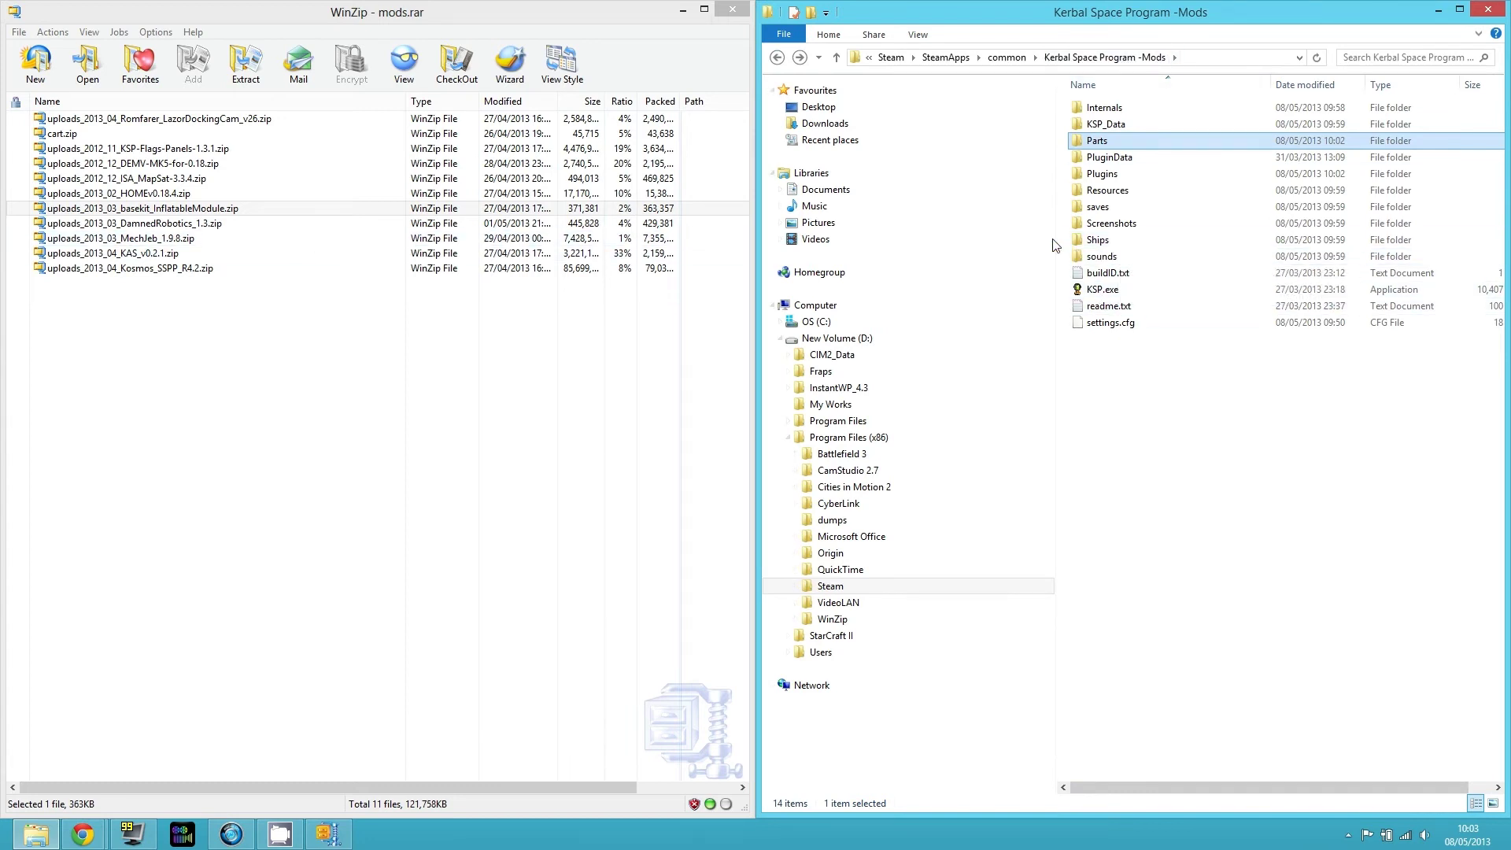
click(136, 180)
double_click(135, 178)
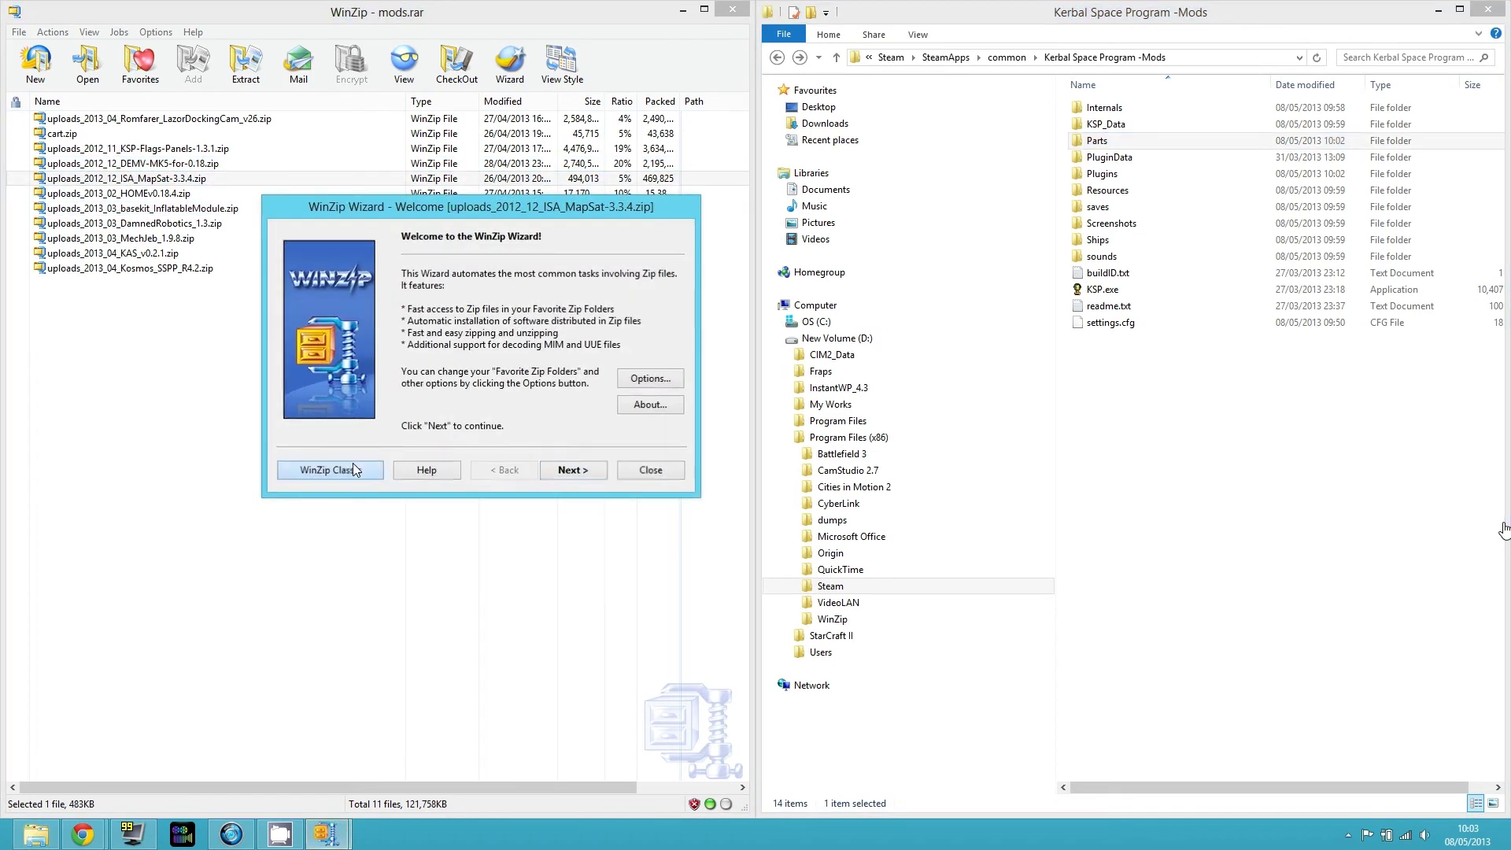
click(360, 461)
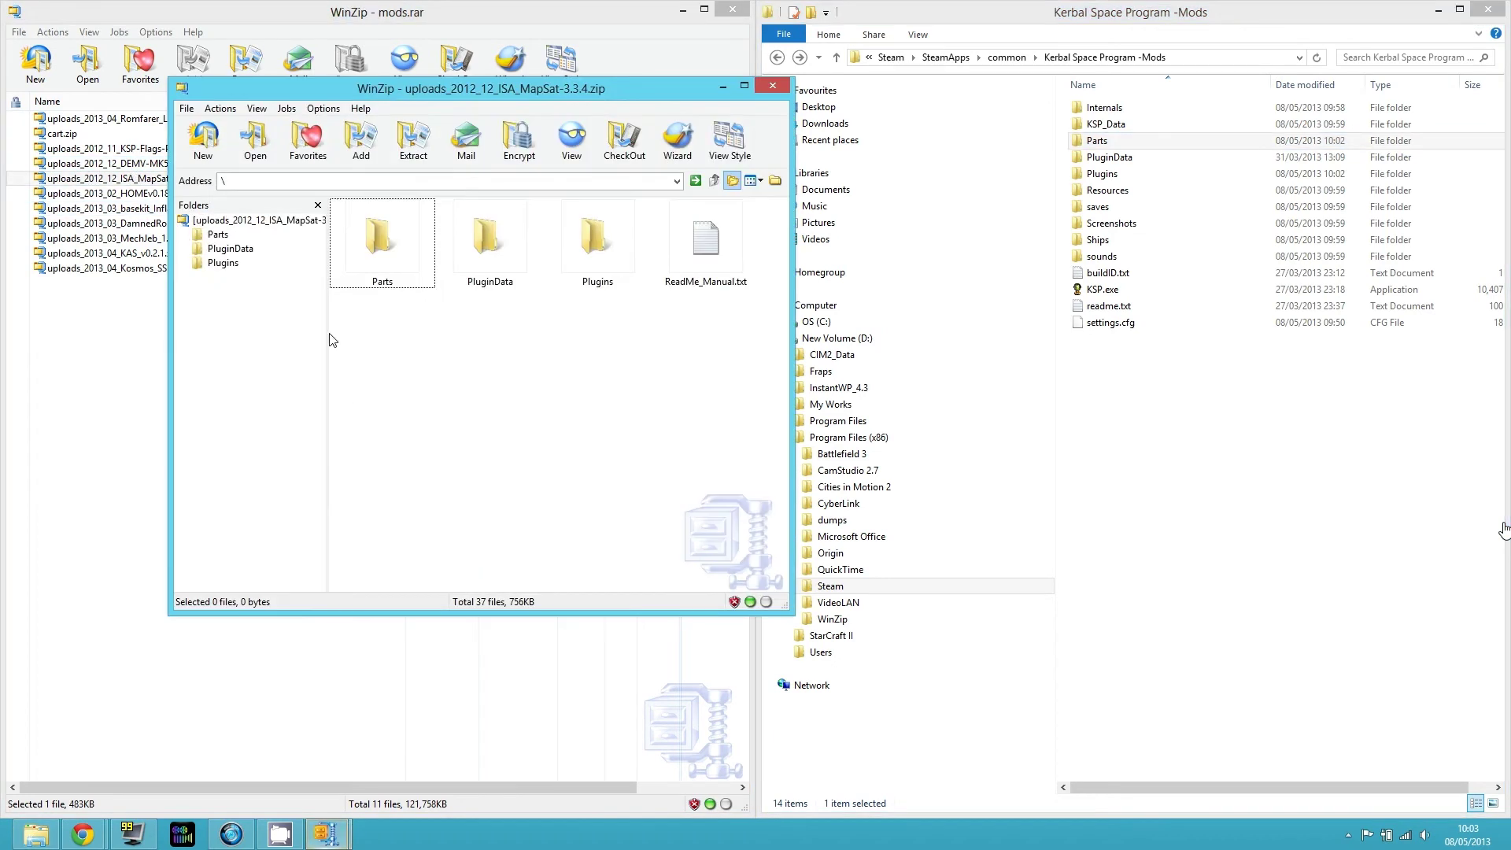
- Extract the archive's PluginData folder into the game's PluginData folder, then close the archive
click(1114, 158)
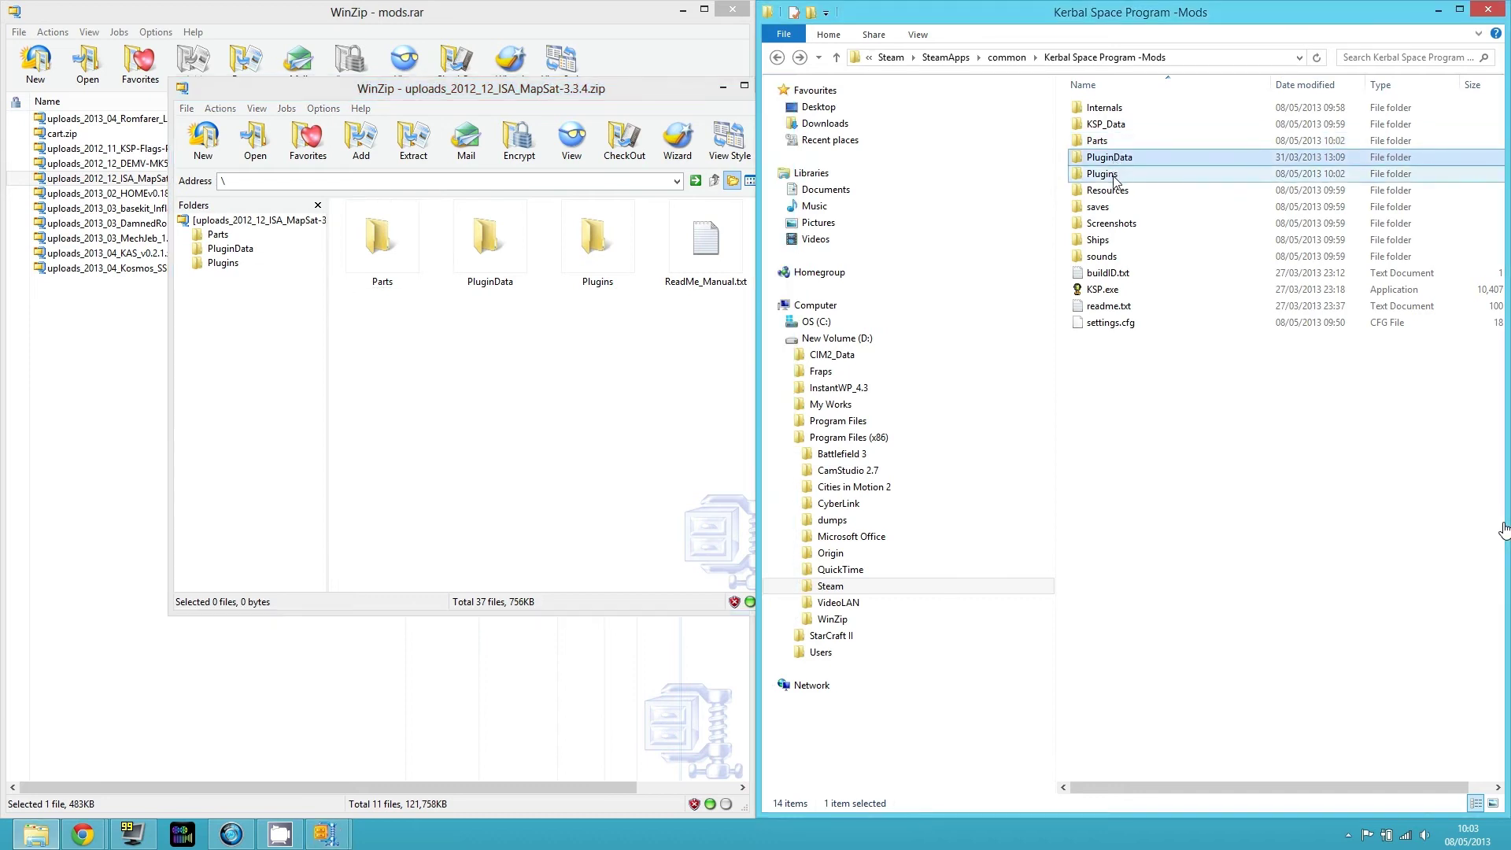
click(1112, 180)
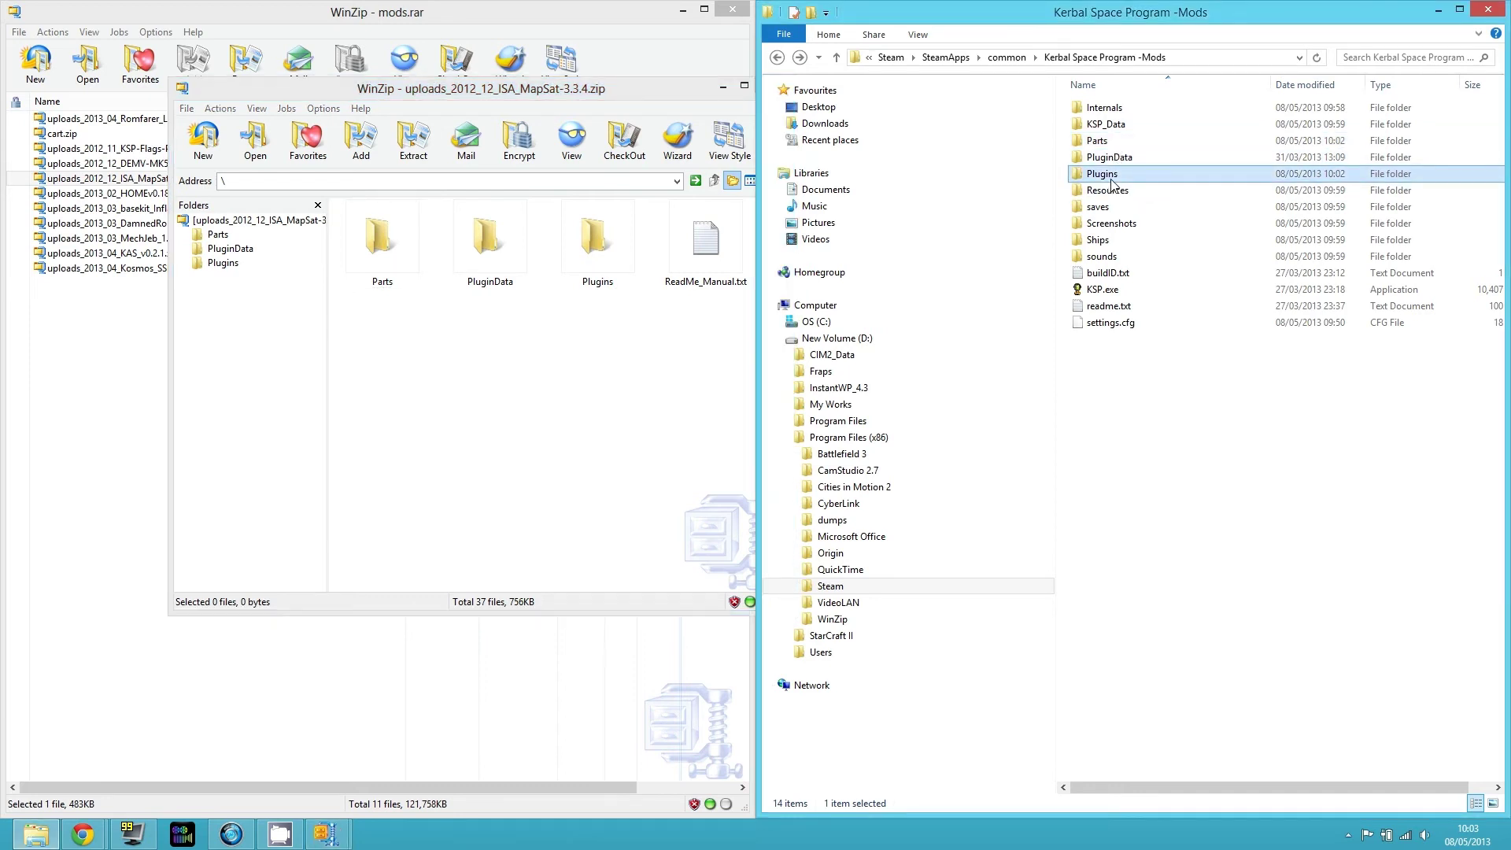
click(1113, 159)
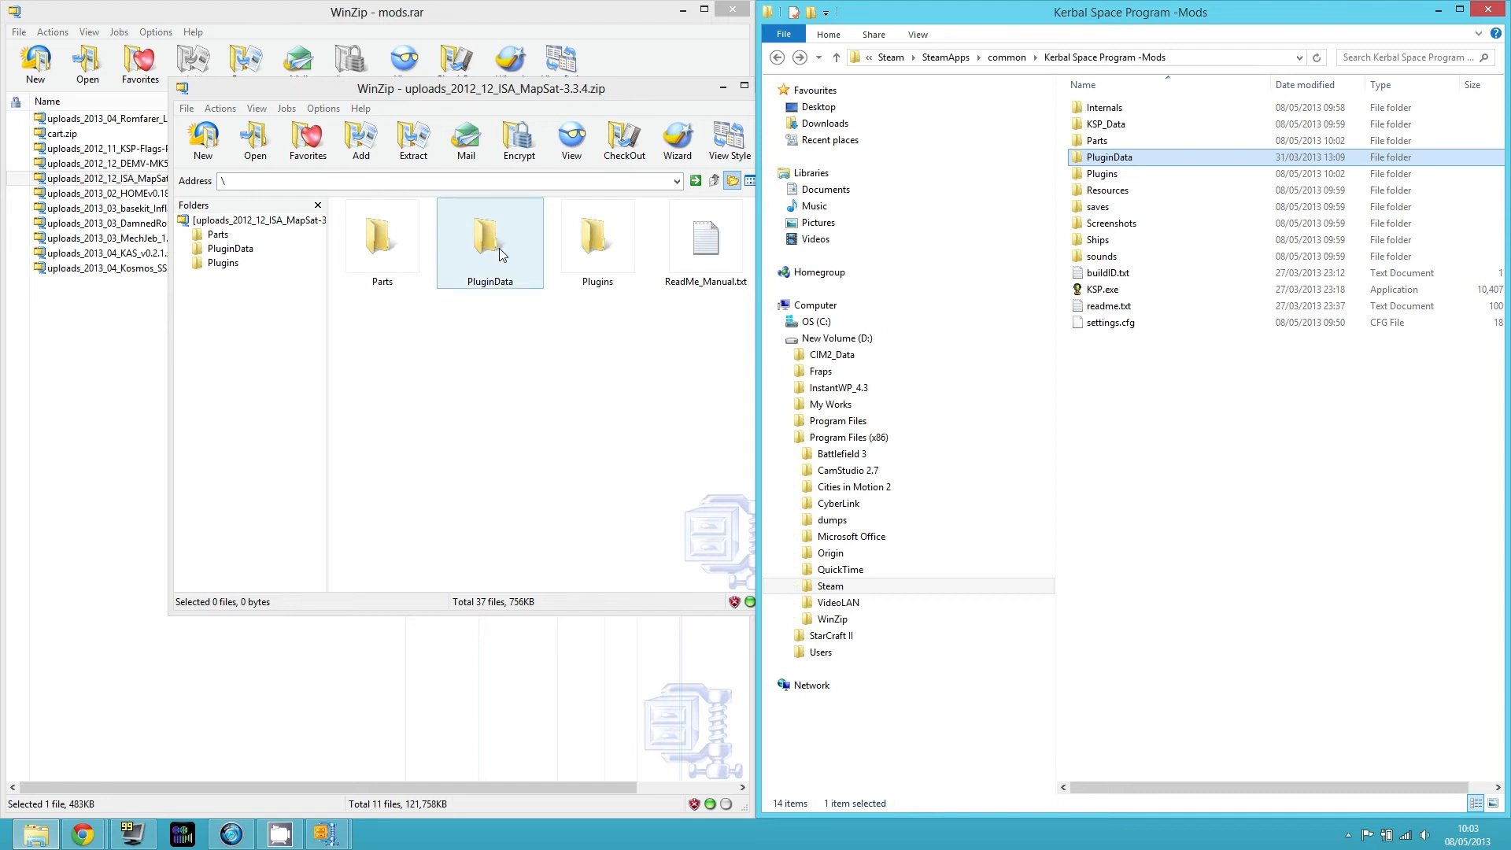
drag(501, 255, 1118, 160)
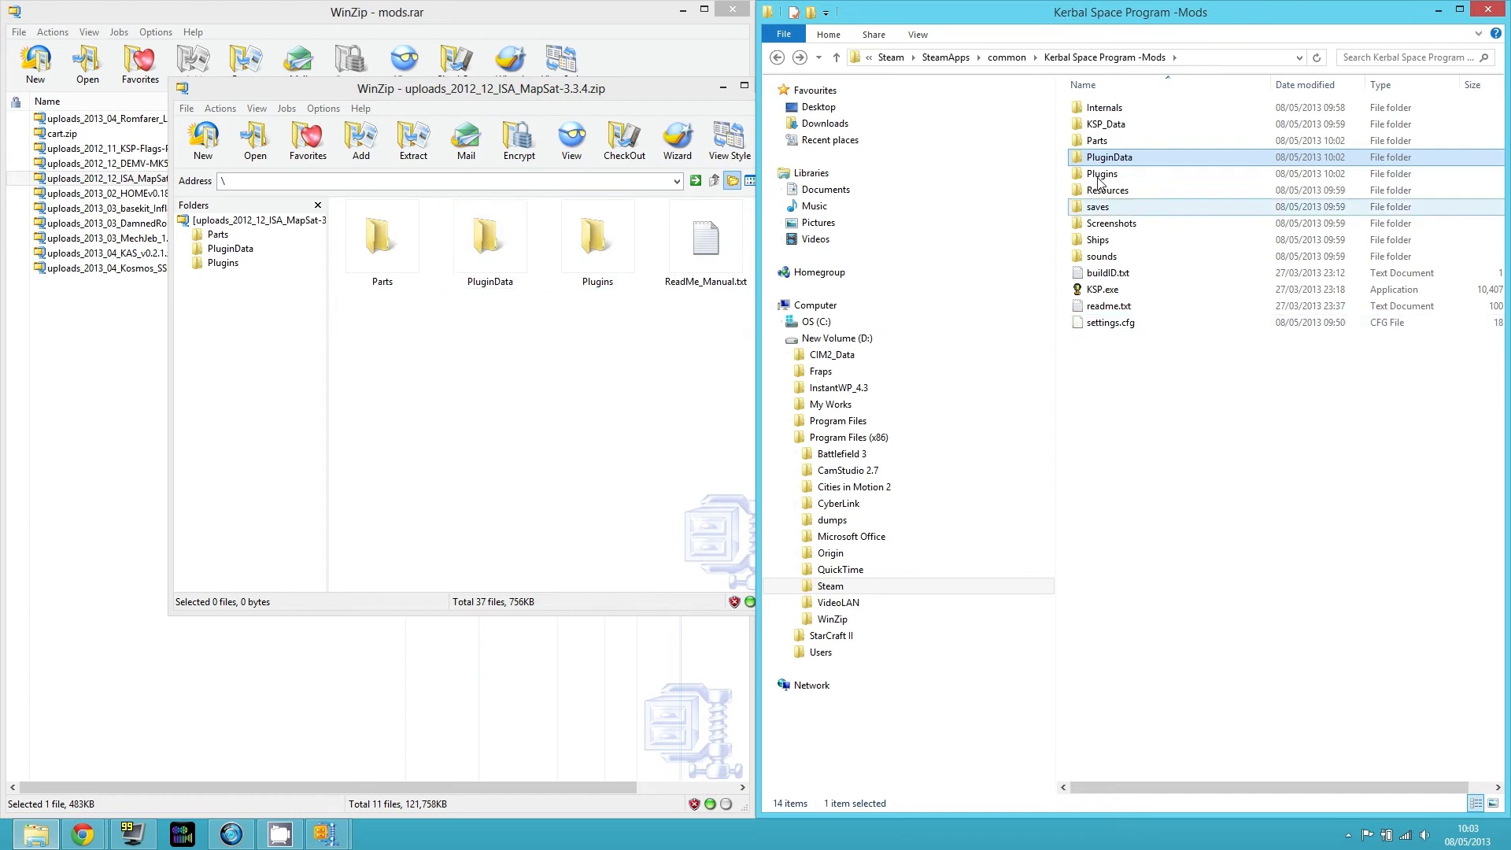
drag(1154, 434, 1093, 97)
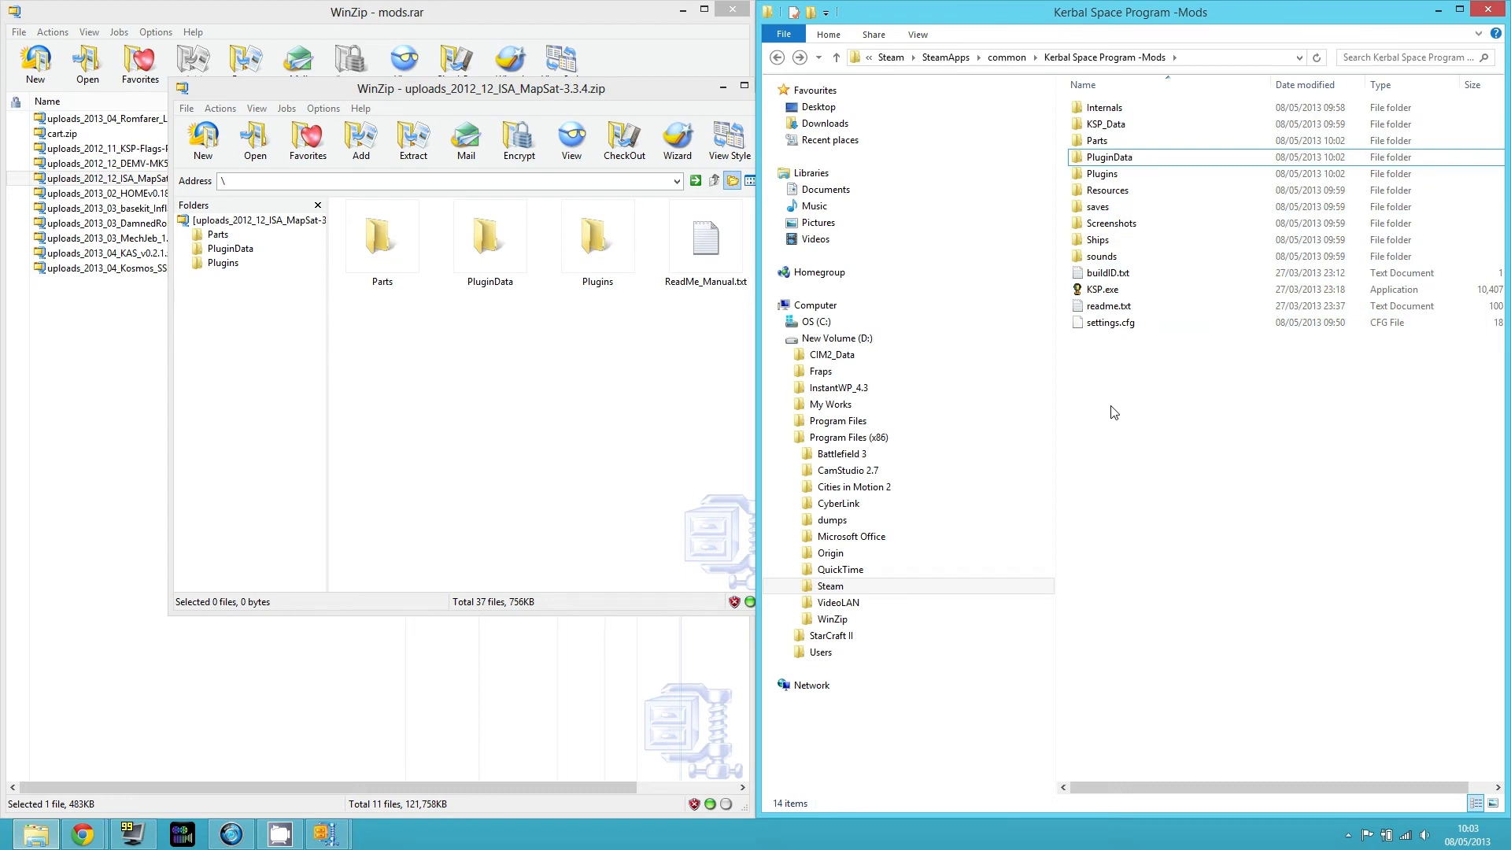
click(1253, 419)
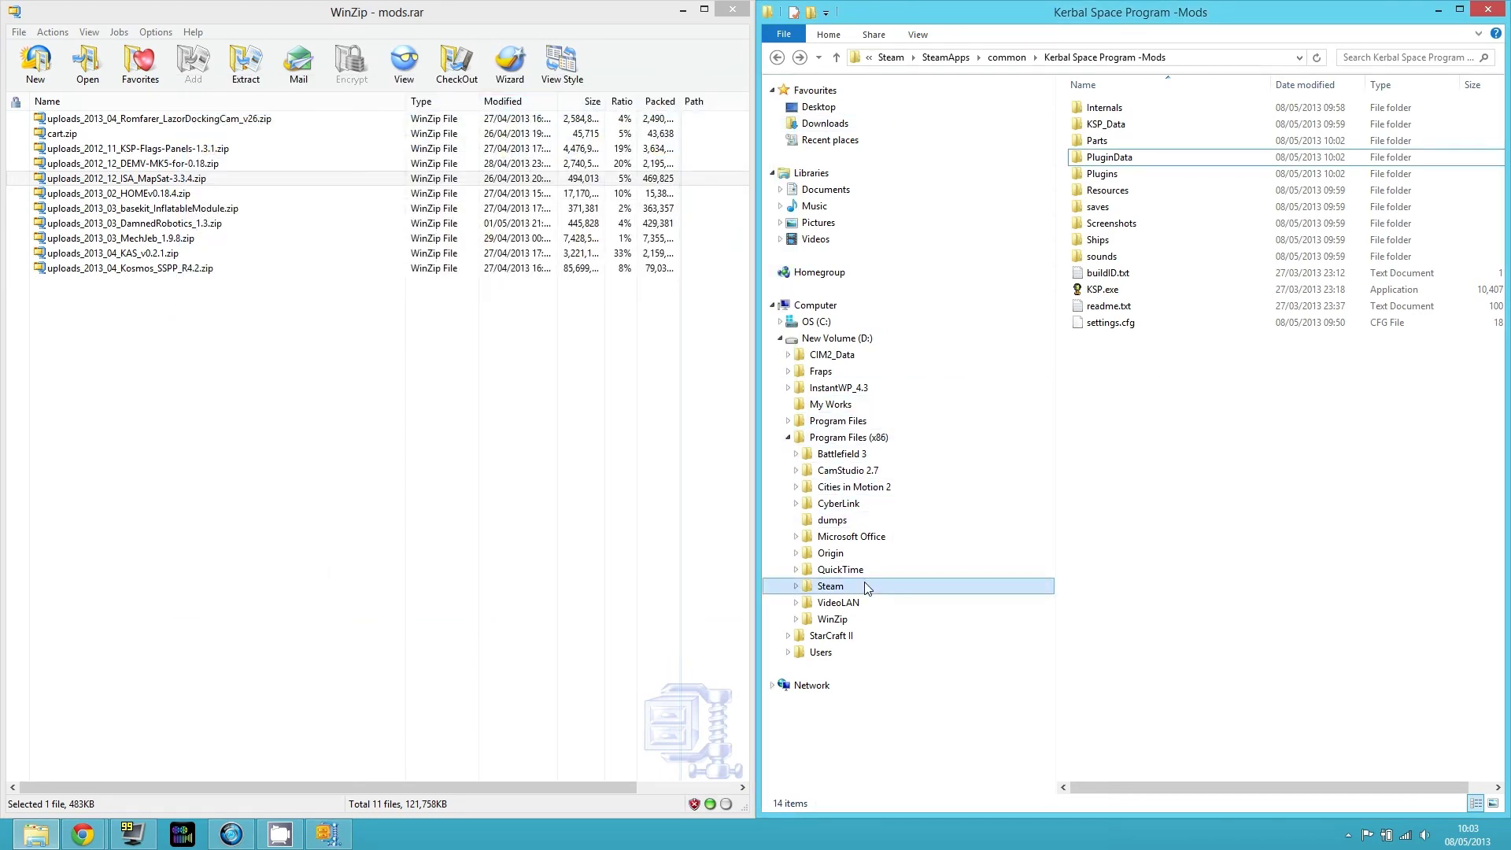
- Rename 'Kerbal Space Program -Mods' to 'Kerbal Space Program', peek inside, and return to common
click(1007, 57)
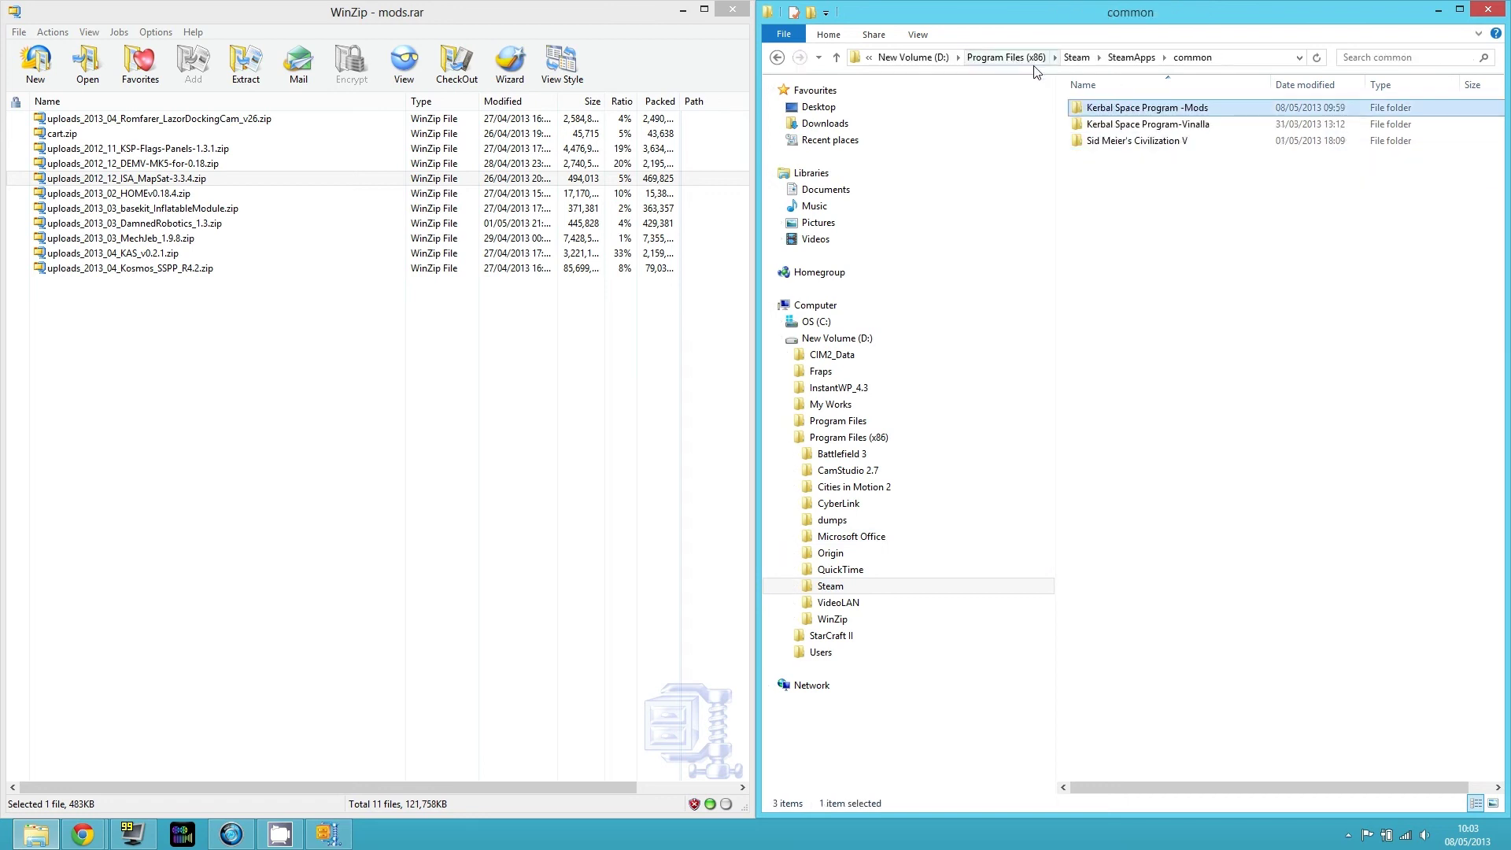
drag(1176, 17, 864, 10)
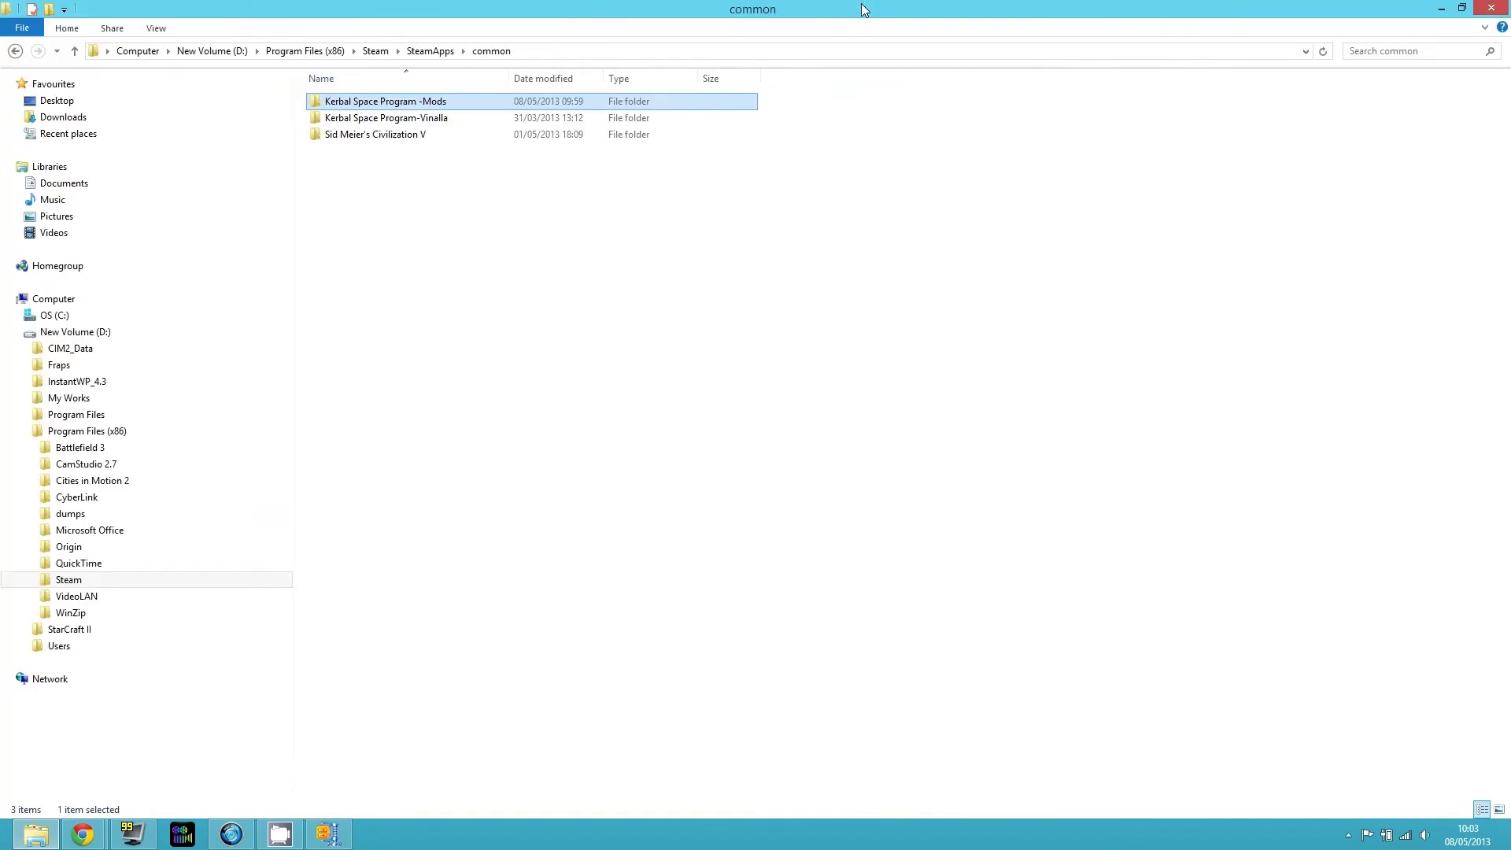
click(449, 103)
click(452, 102)
key(BackSpace)
key(BackSpace)
key(BackSpace)
key(Return)
click(493, 226)
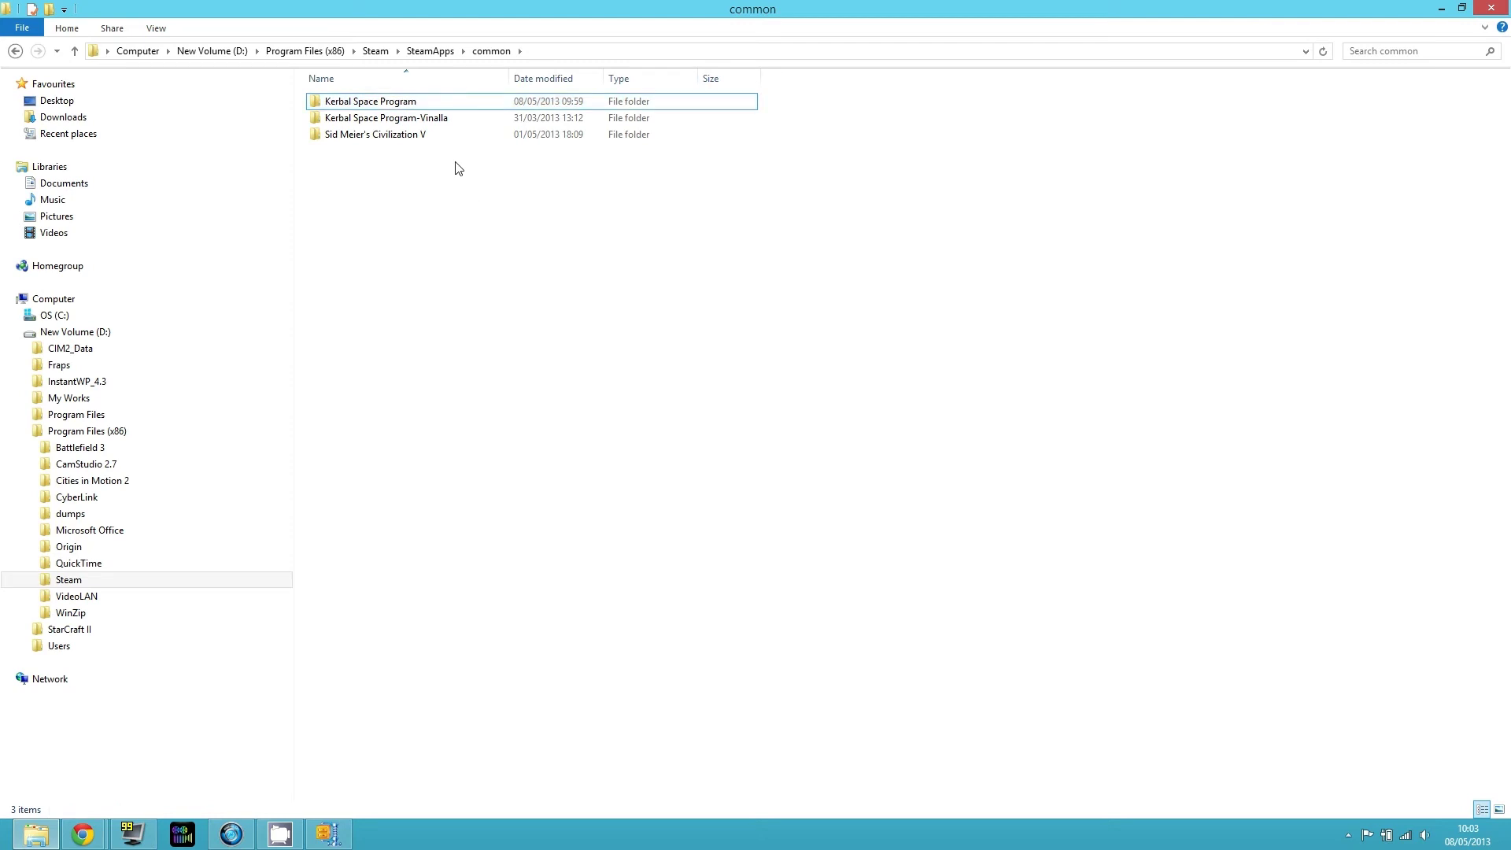
double_click(374, 102)
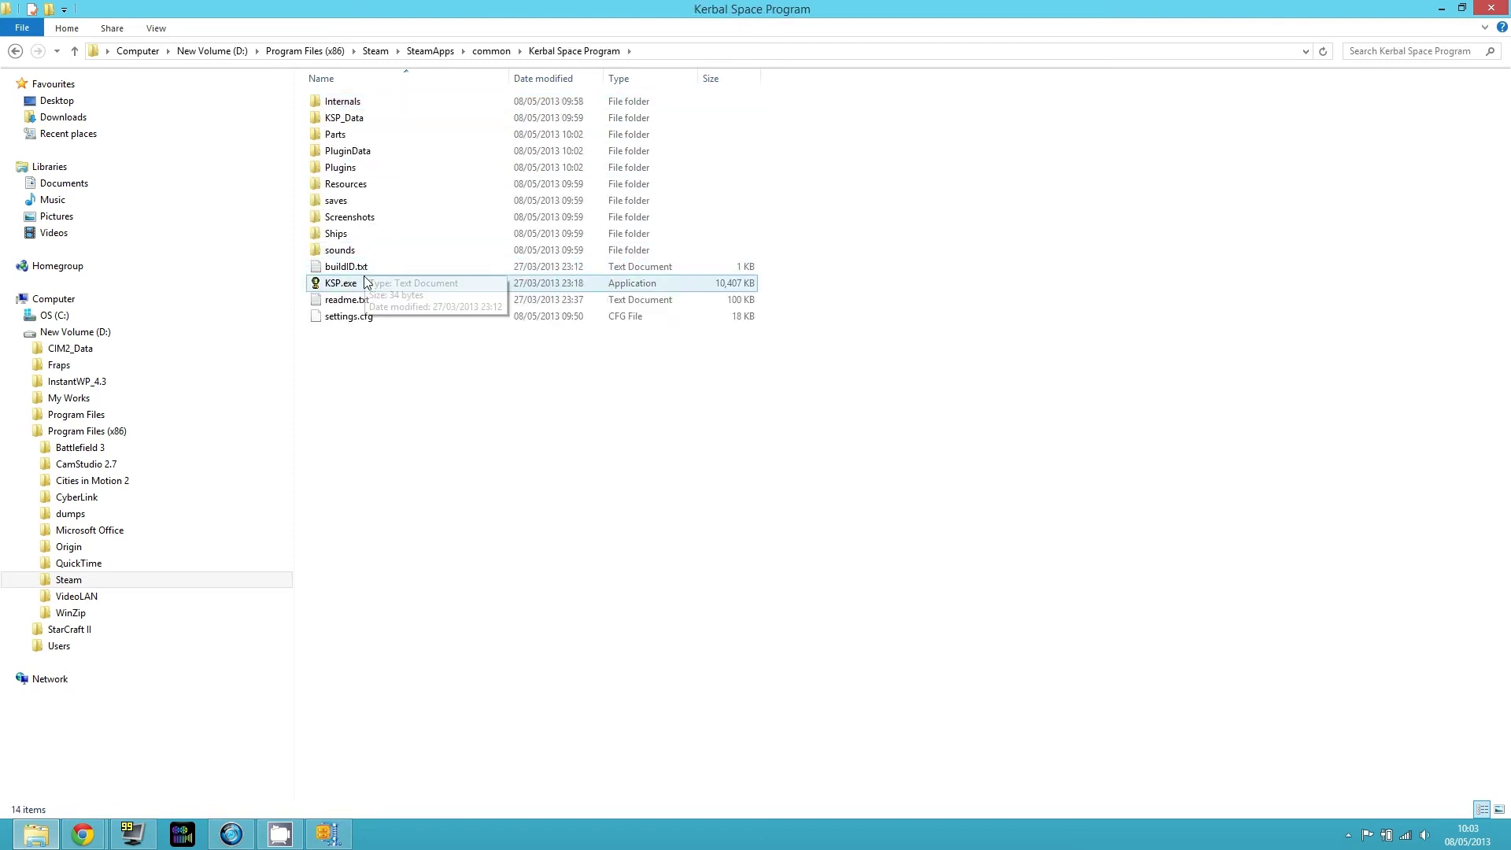
key(BackSpace)
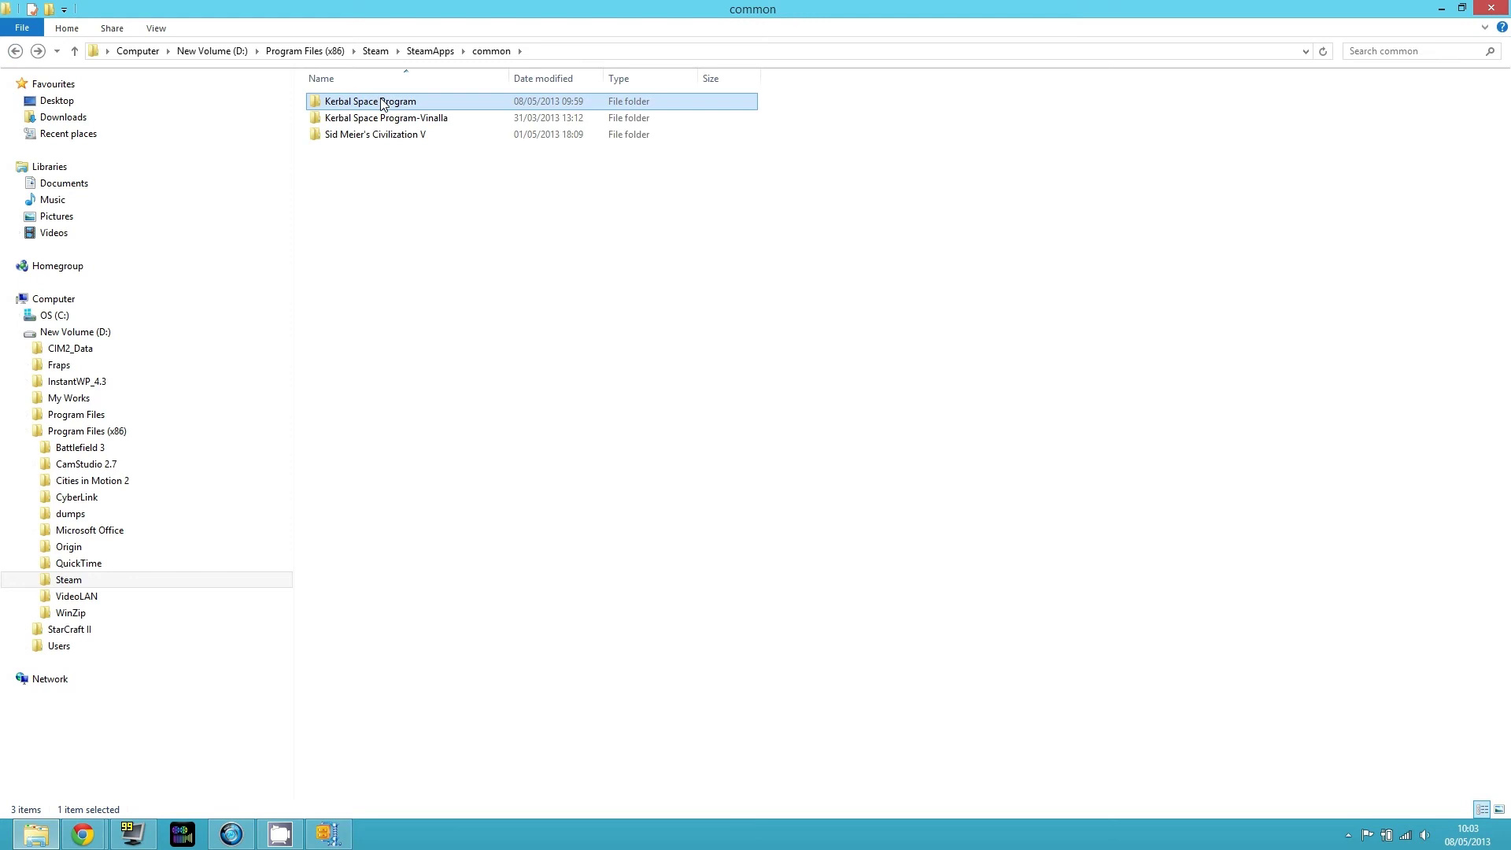
- Rename the modded folder to 'Kerbal Space Program-mods' and the Vinalla copy to 'Kerbal Space Program'
click(434, 100)
text(-mods)
key(Return)
click(429, 121)
click(432, 118)
click(458, 117)
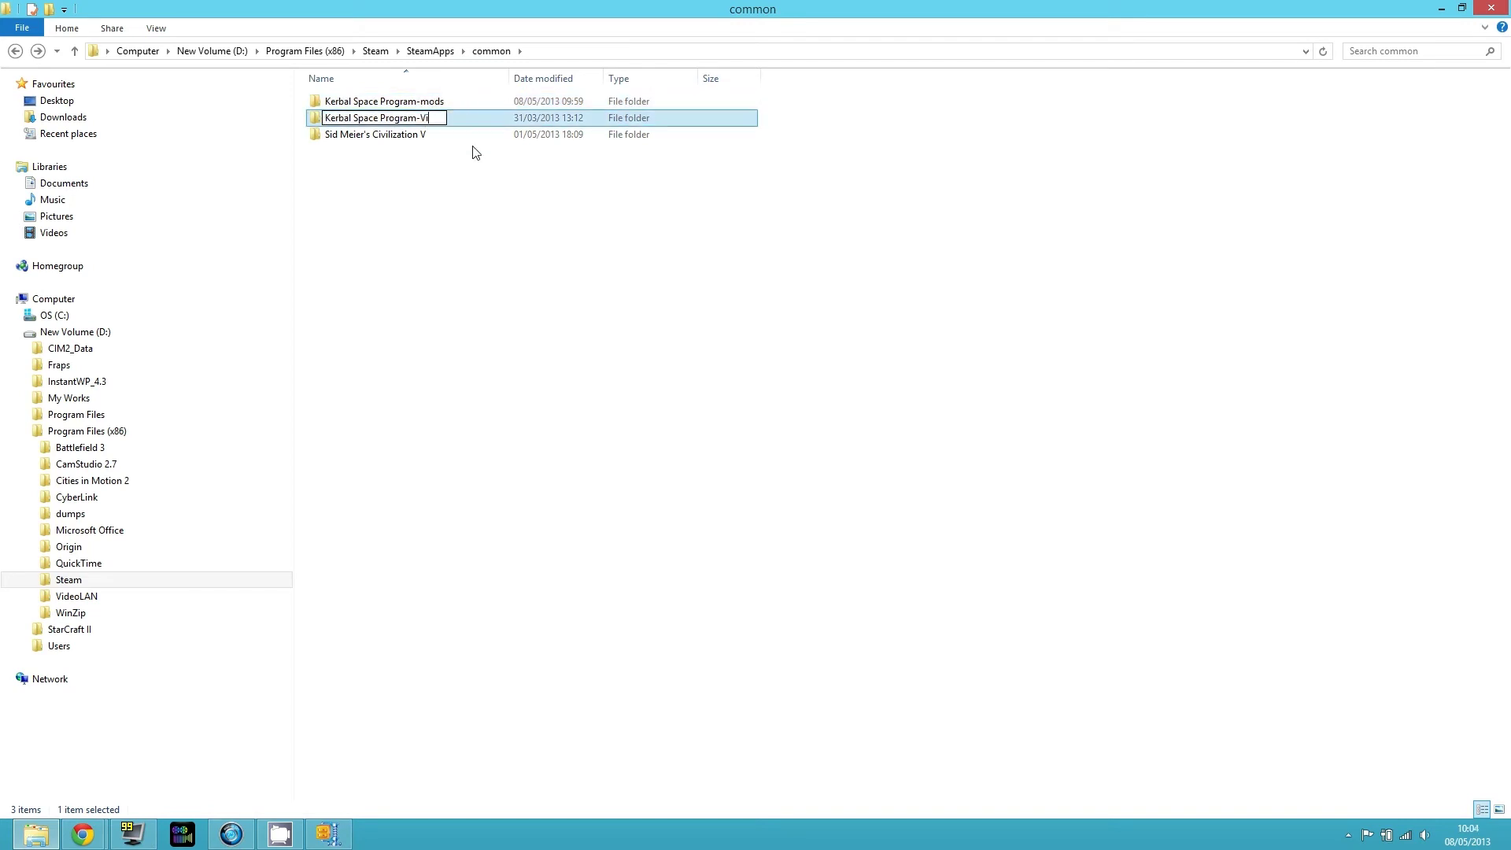
key(Return)
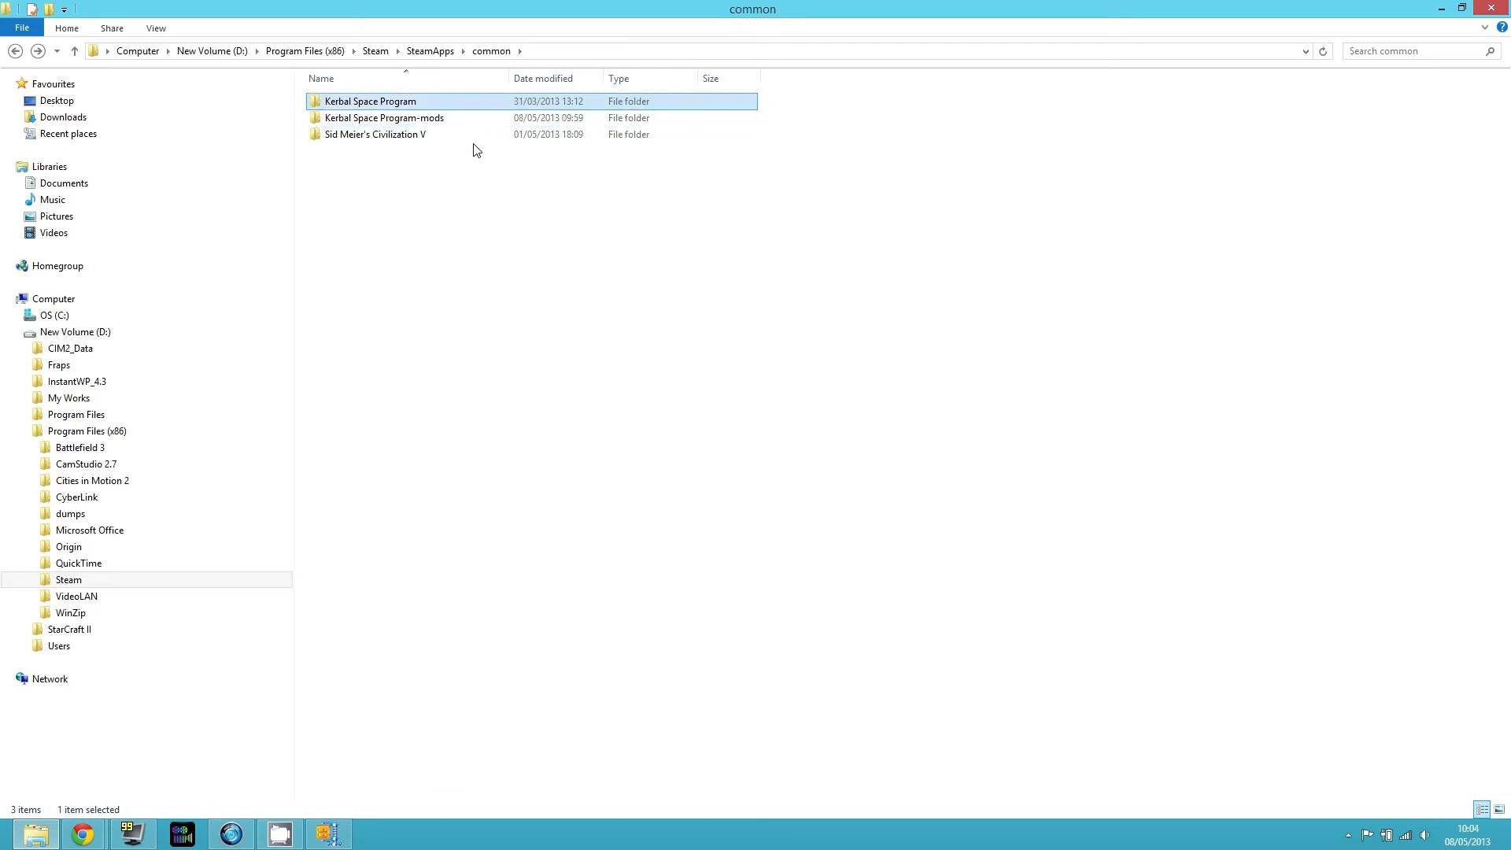
- Rename the original copy to 'Kerbal Space Program-Vanilla' and the -mods folder to 'Kerbal Space Program'
click(427, 102)
click(431, 101)
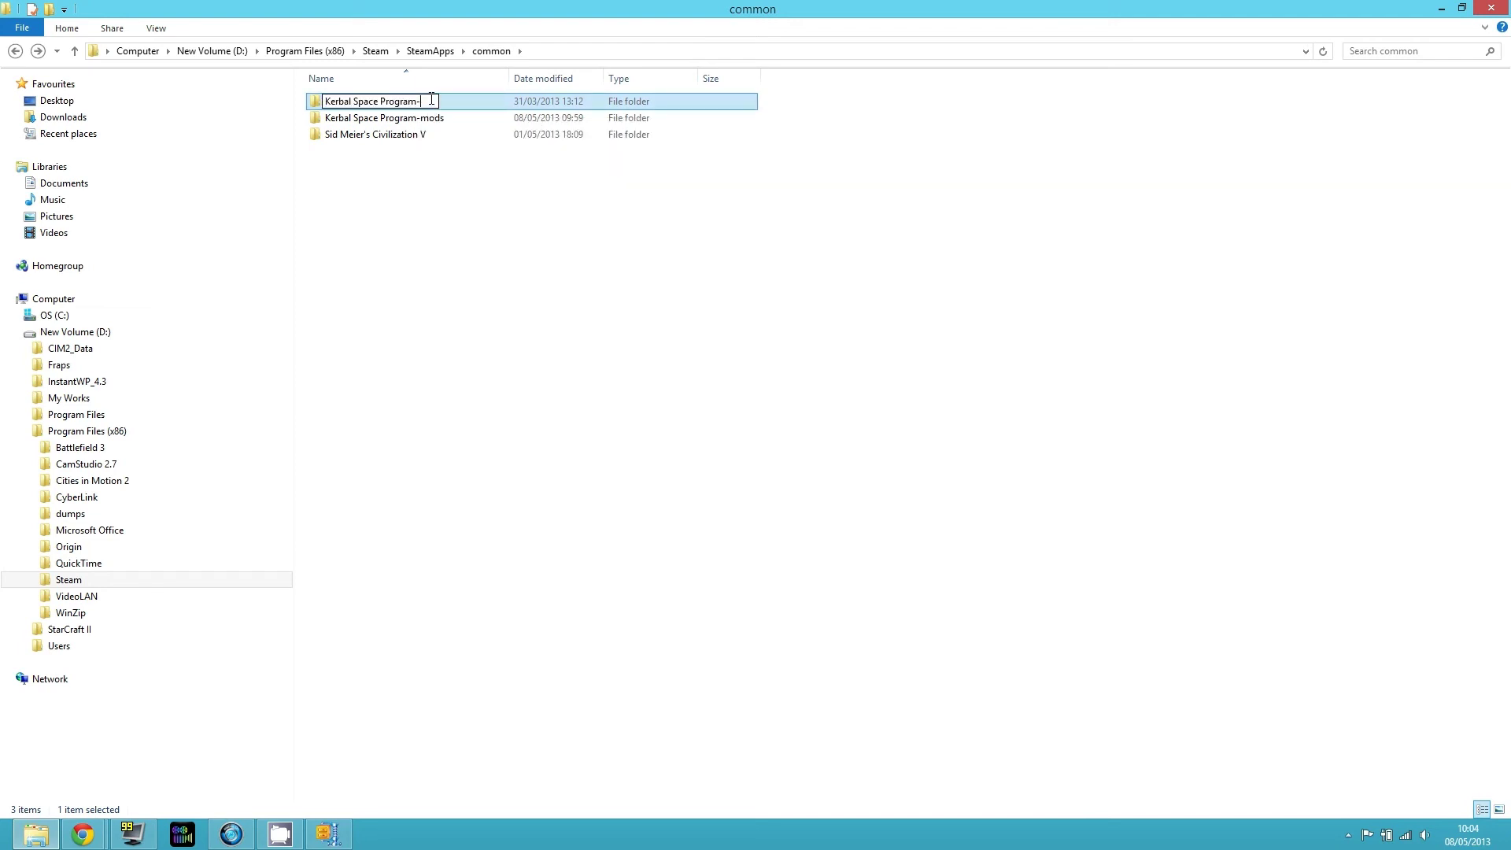
text(-Vanilla)
key(Return)
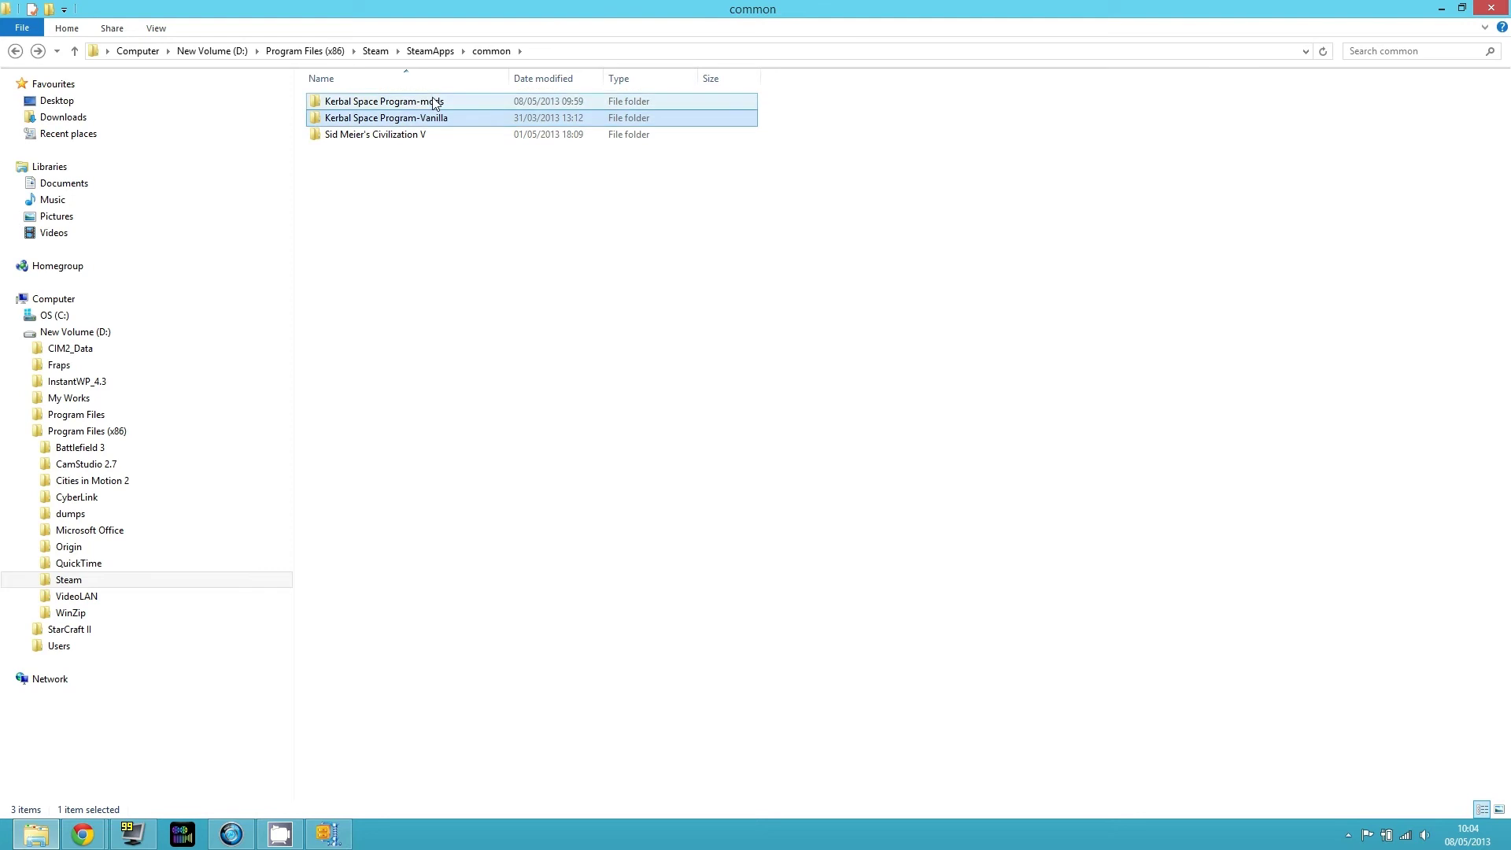
double_click(436, 103)
key(BackSpace)
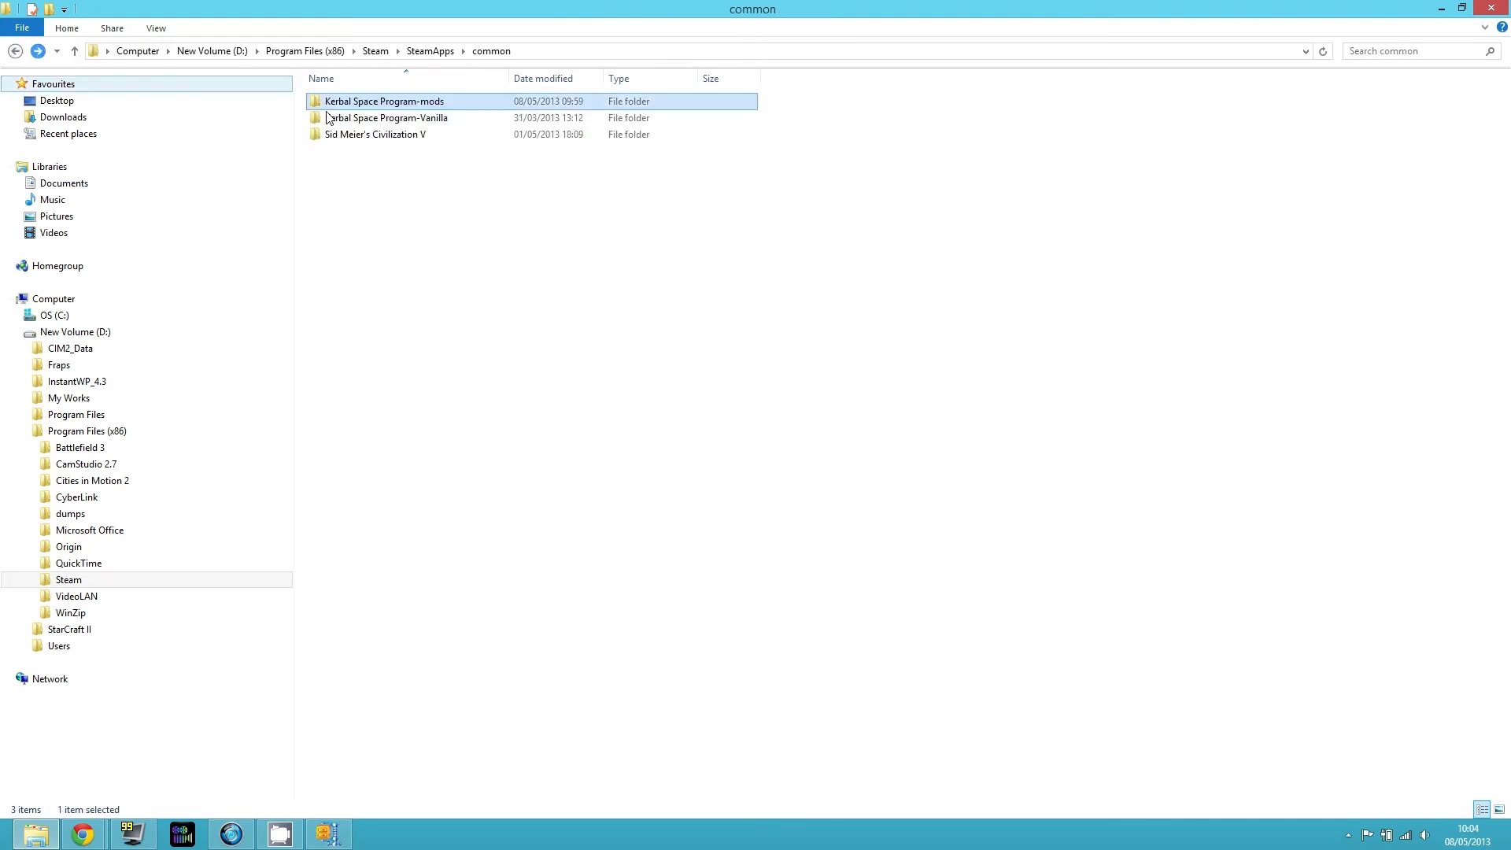
click(446, 106)
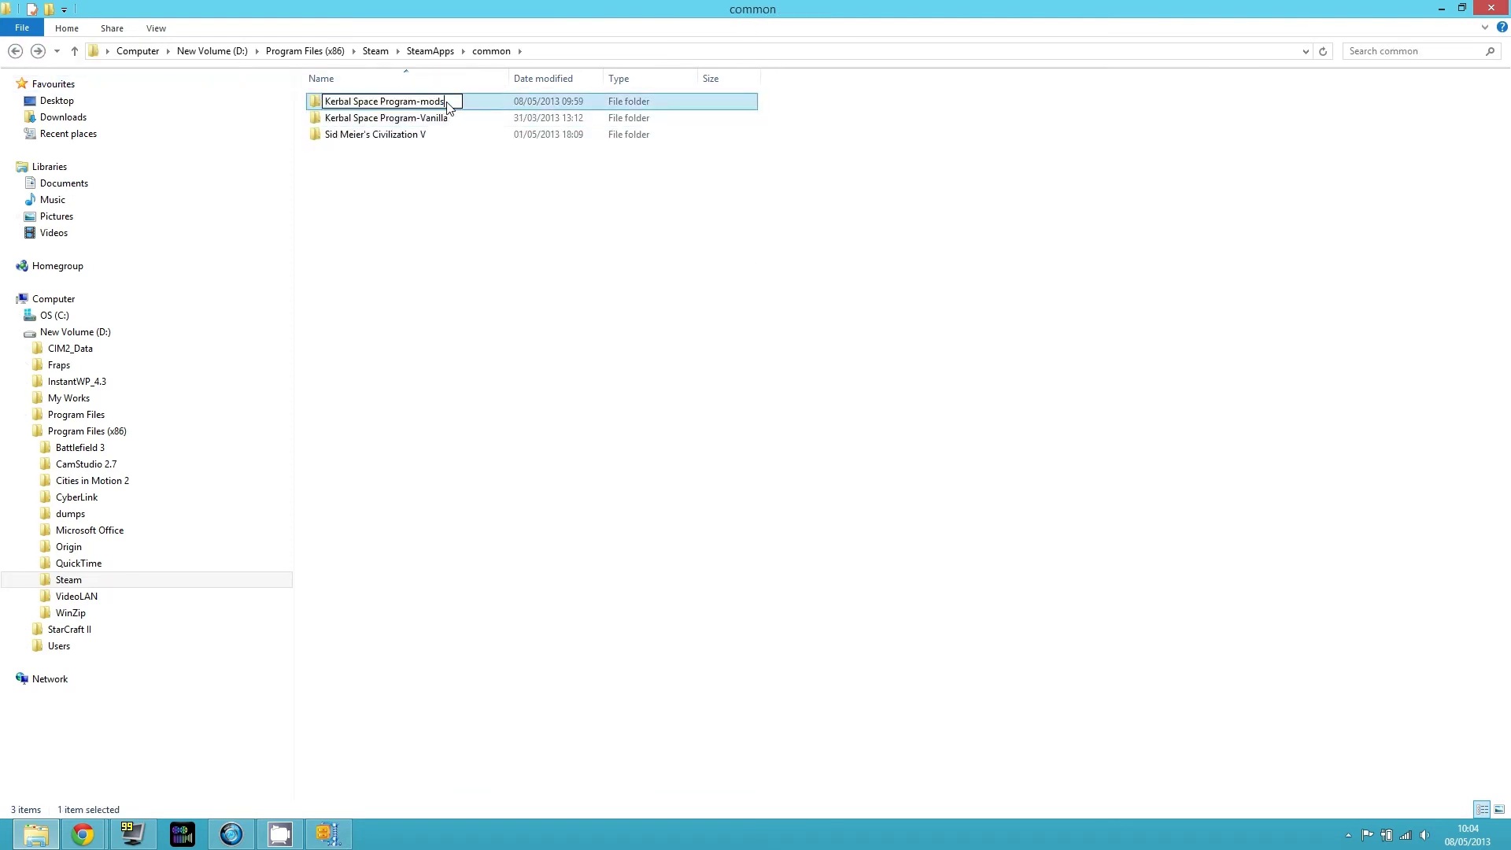
key(BackSpace)
key(BackSpace)
key(BackSpace)
key(Return)
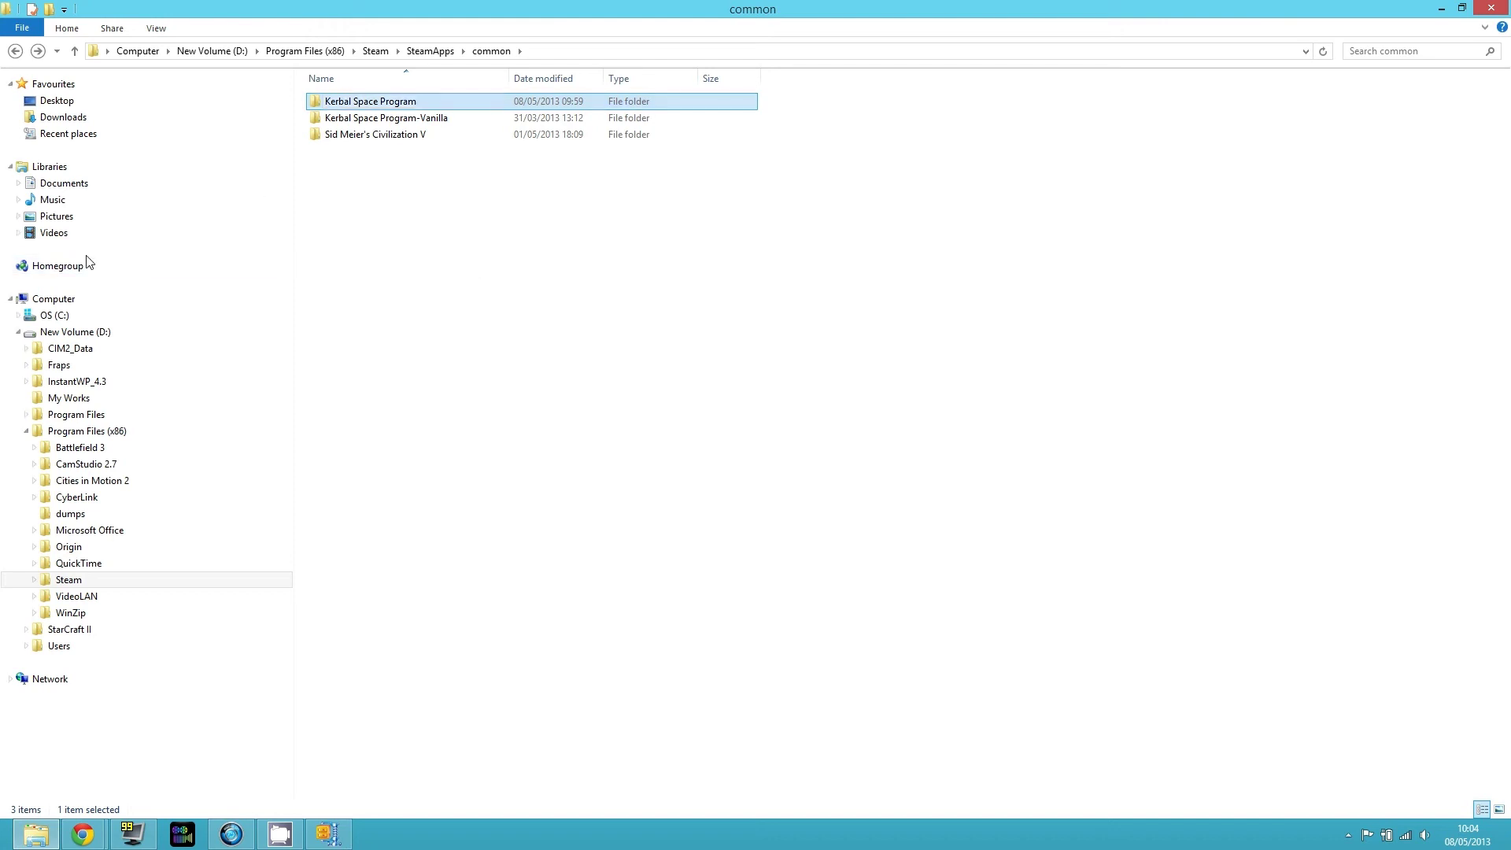
- Launch KSP from the modded Kerbal Space Program folder and wait for the main menu
double_click(403, 101)
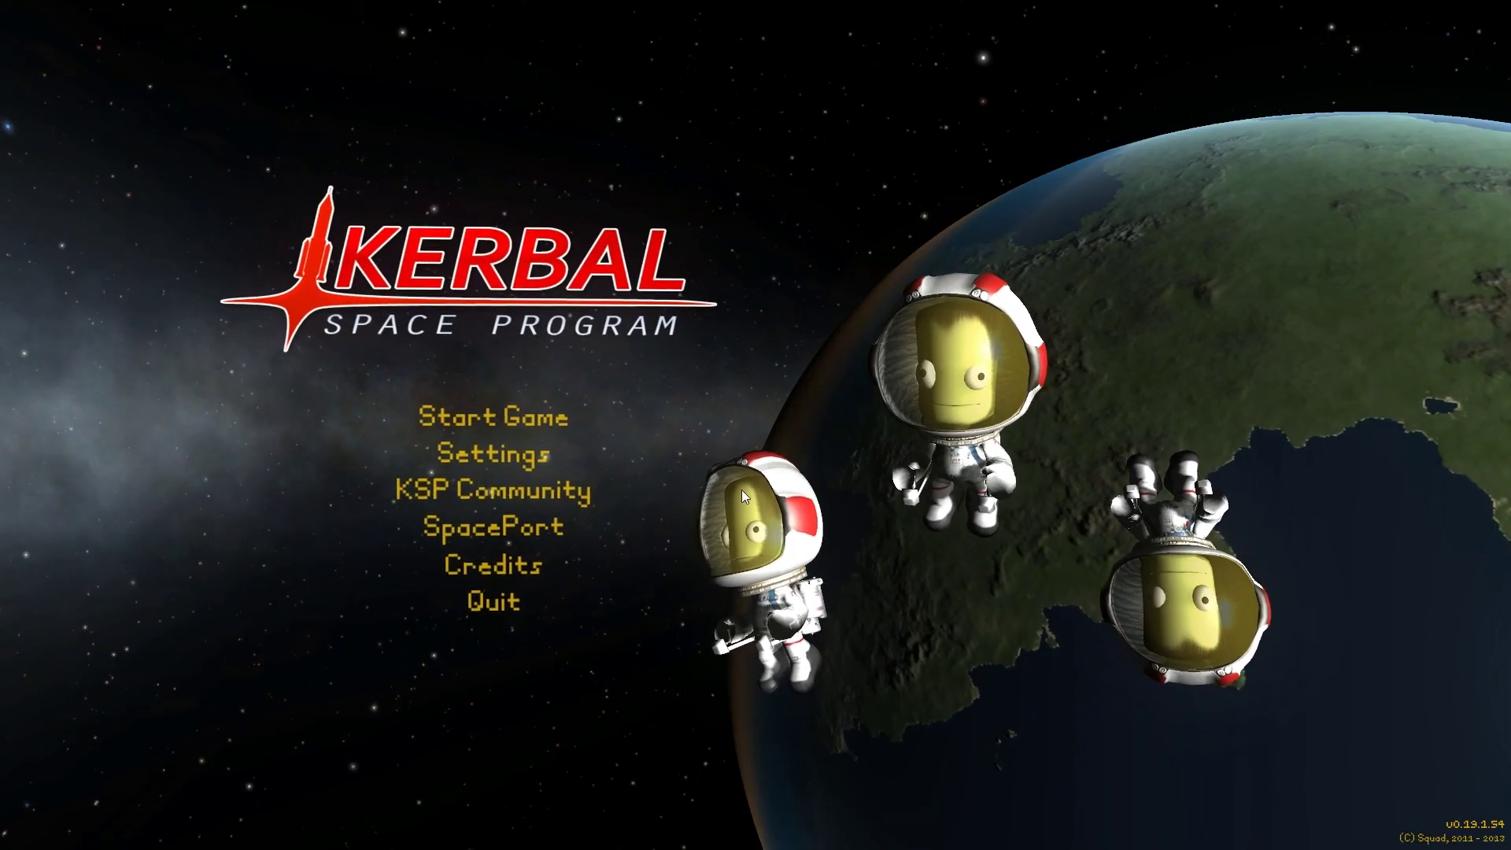
click(539, 432)
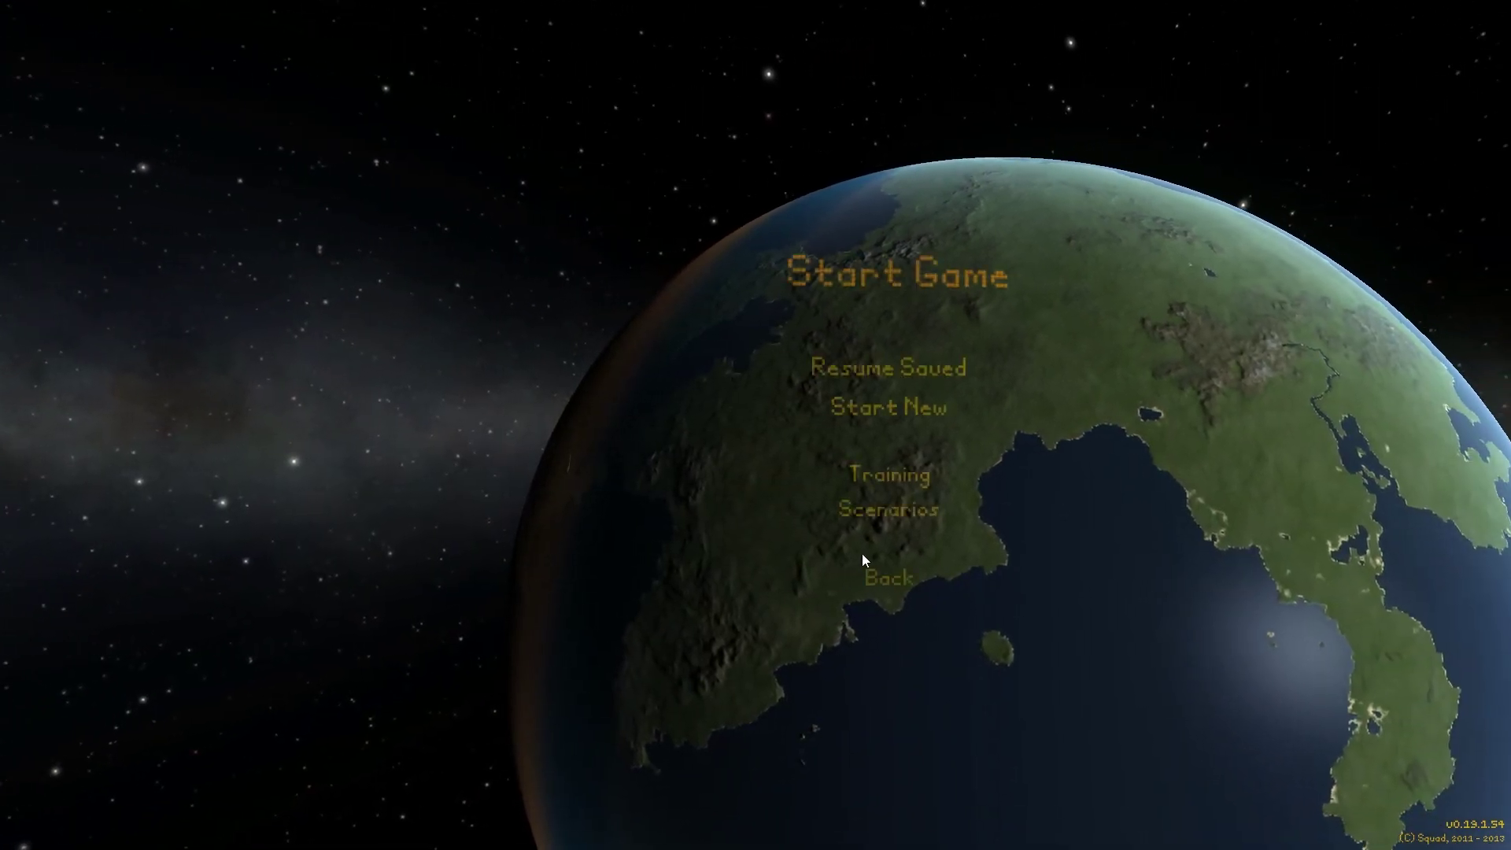
- Resume the AMG Tutorials save and enter the Vehicle Assembly Building
click(710, 363)
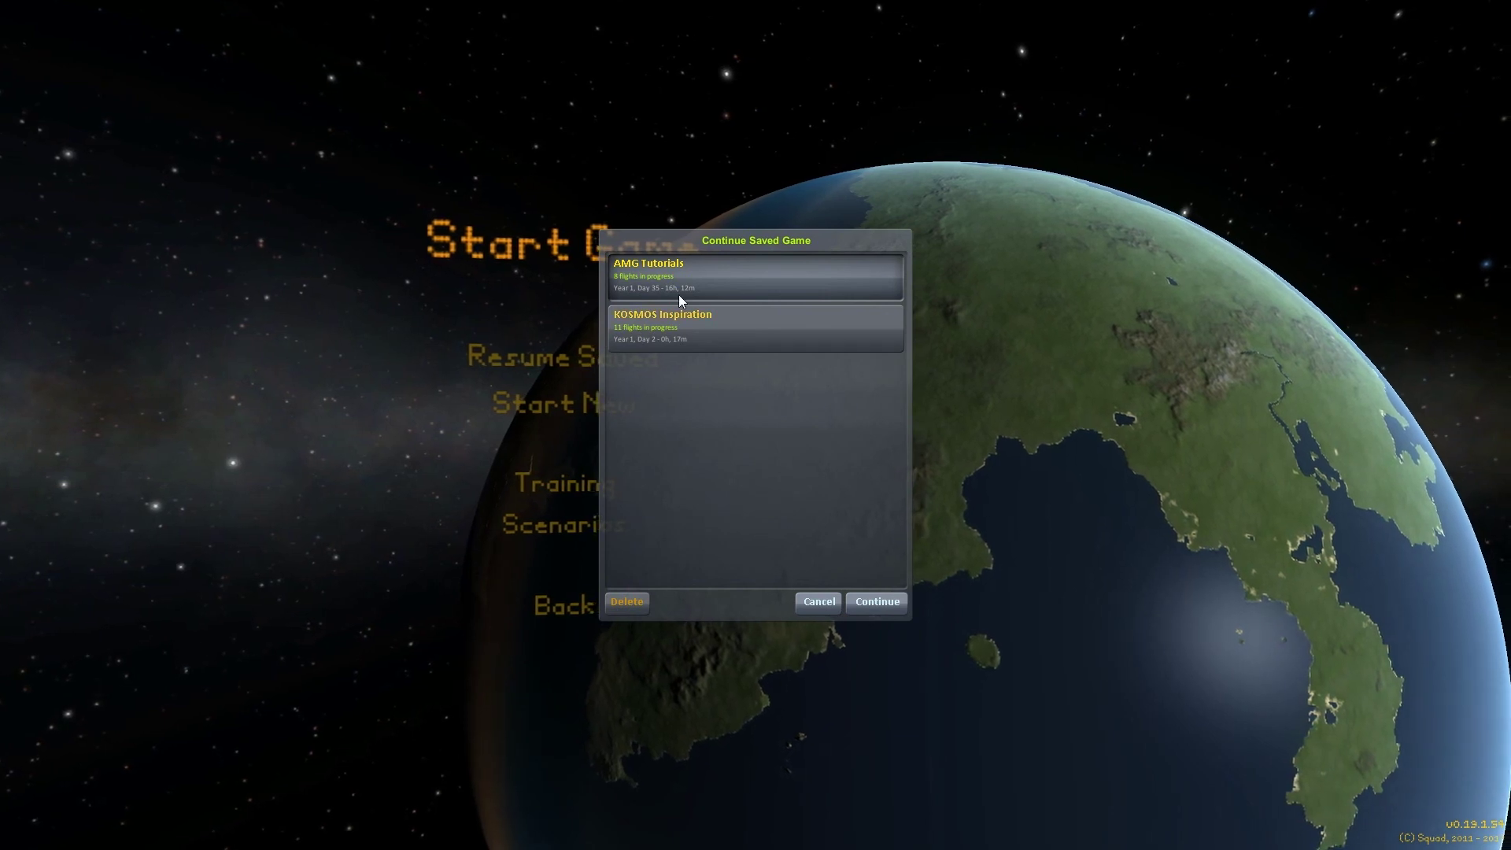
click(880, 607)
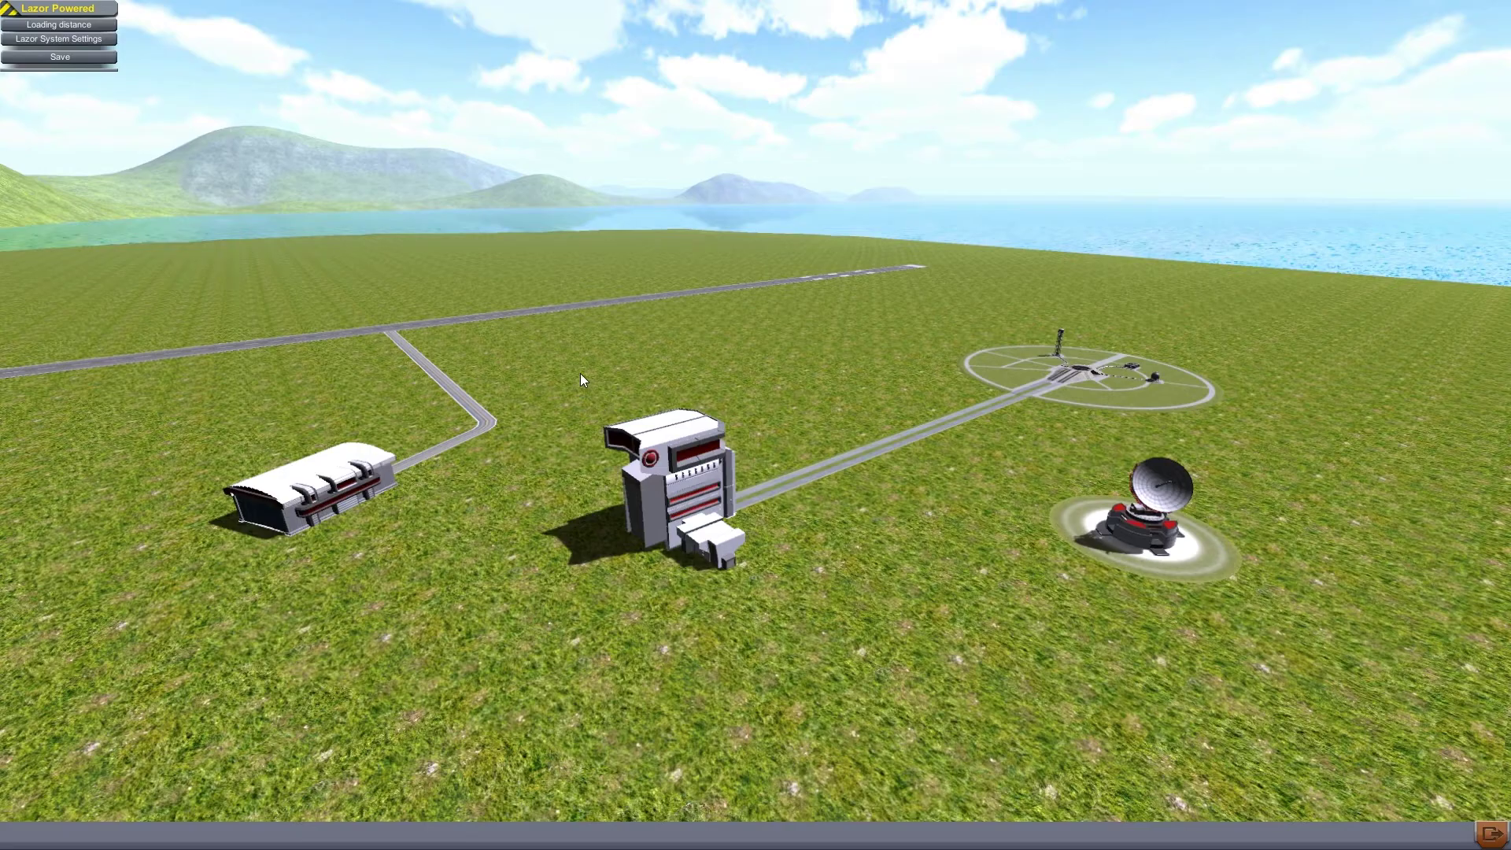
click(696, 490)
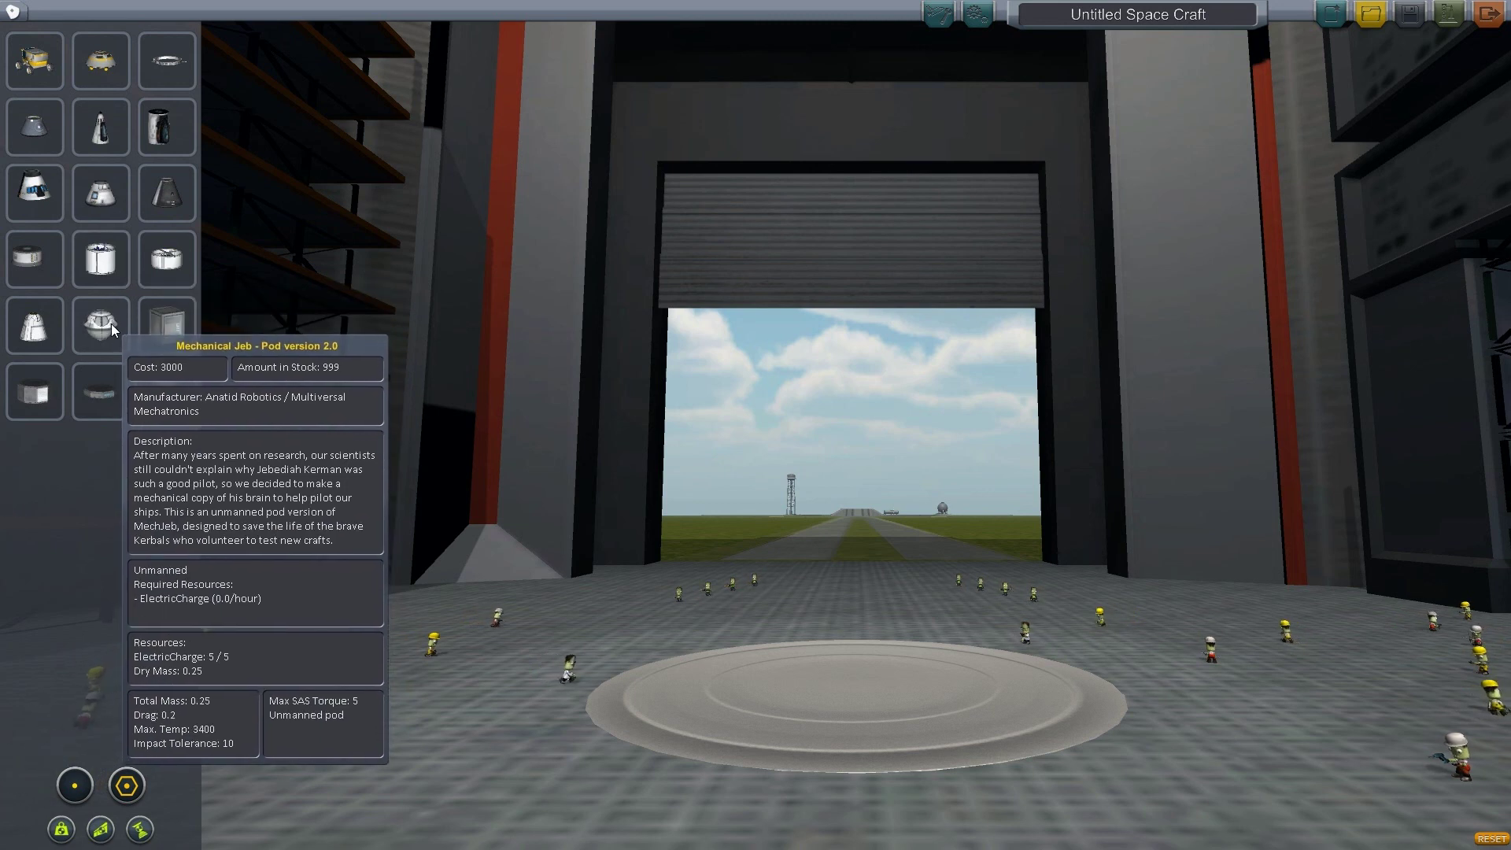
- Place the dark cone command pod, browse several modded part categories, and bring up the saved-ships list
click(173, 197)
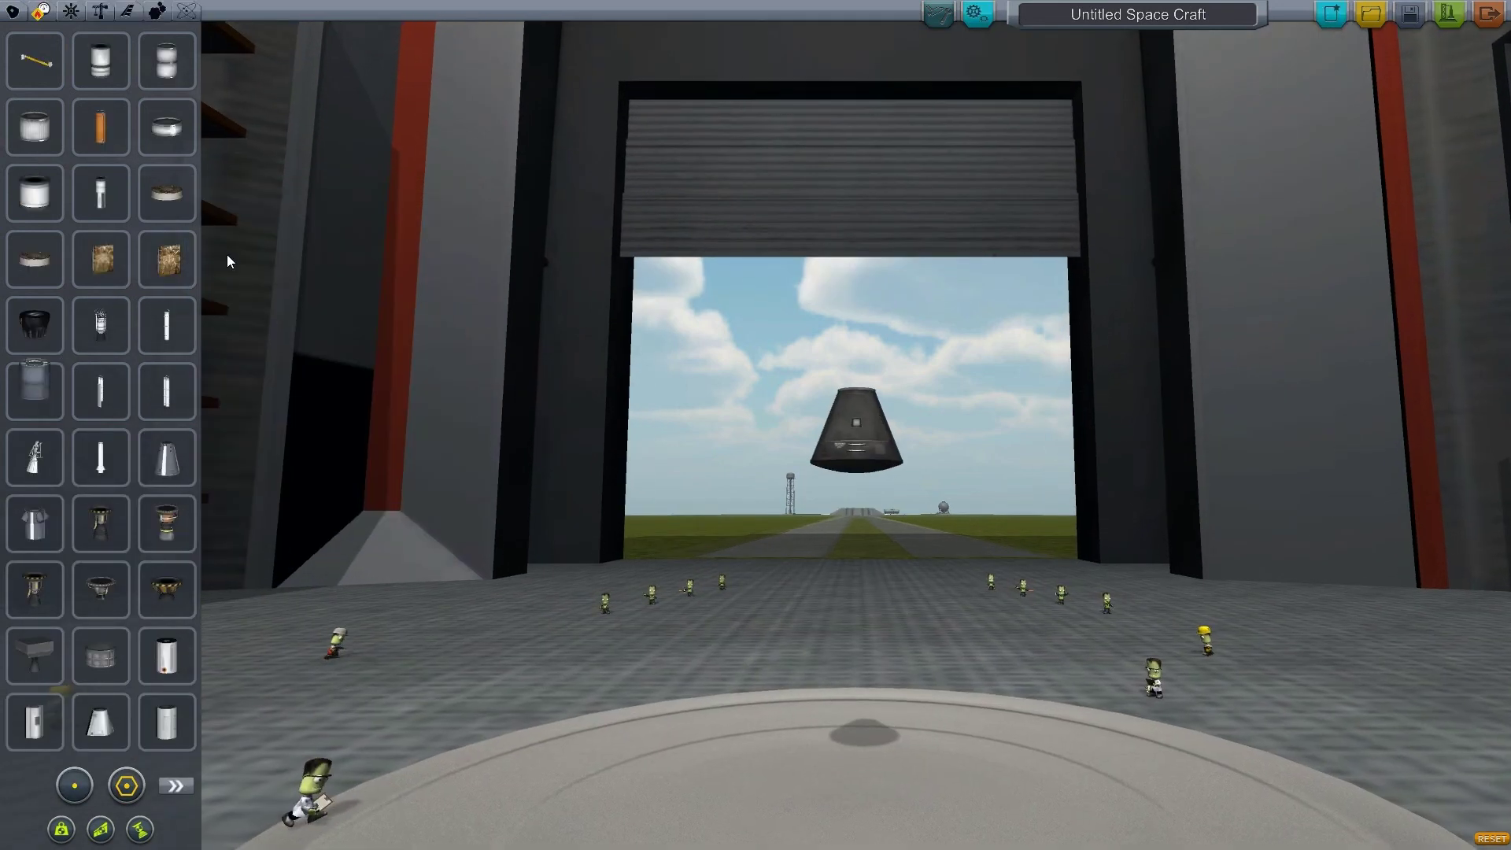
mouse_move(149, 257)
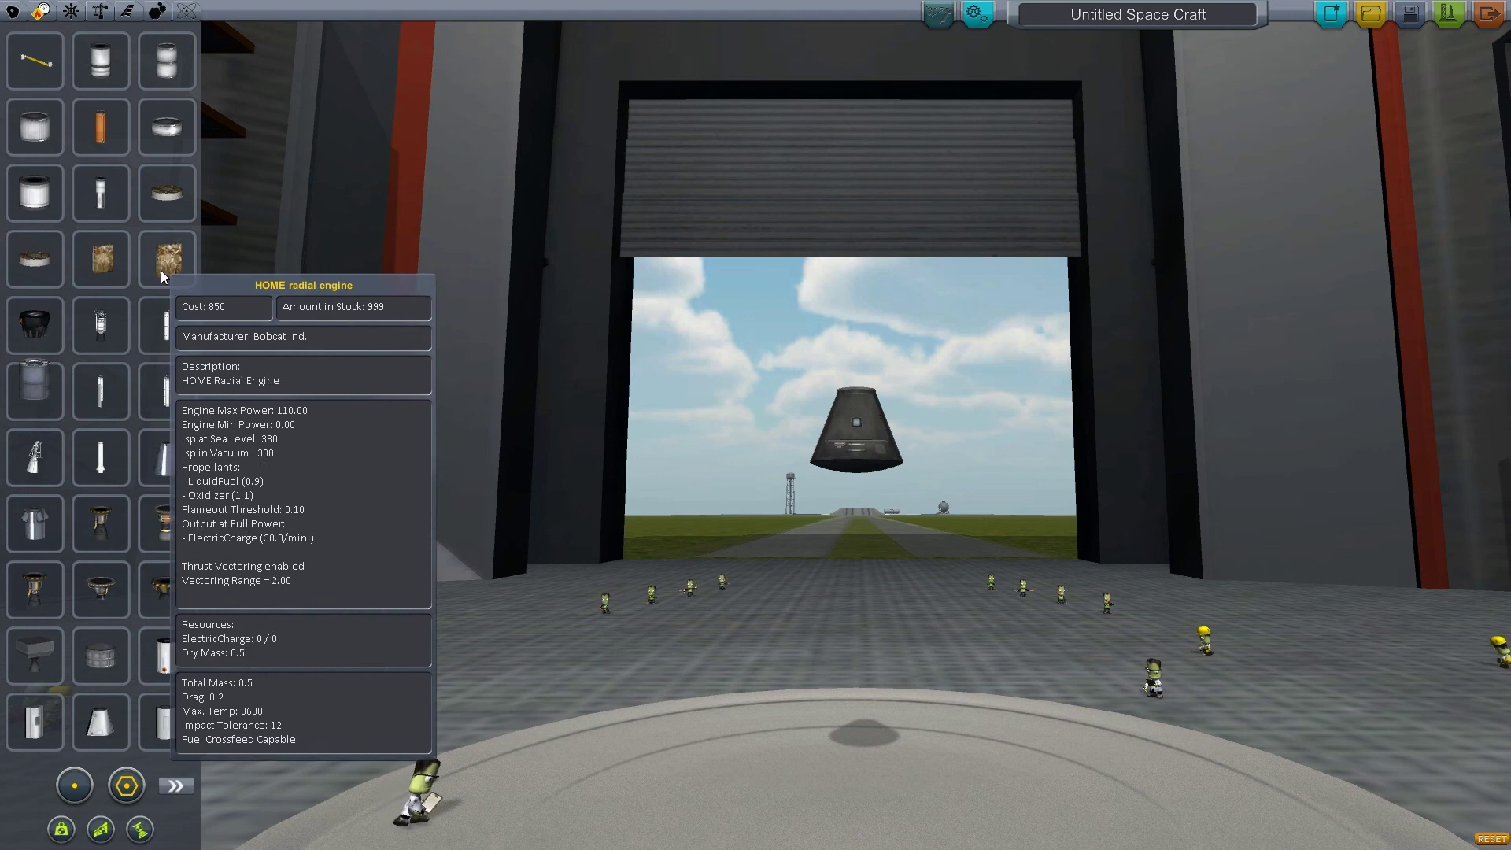
mouse_move(93, 340)
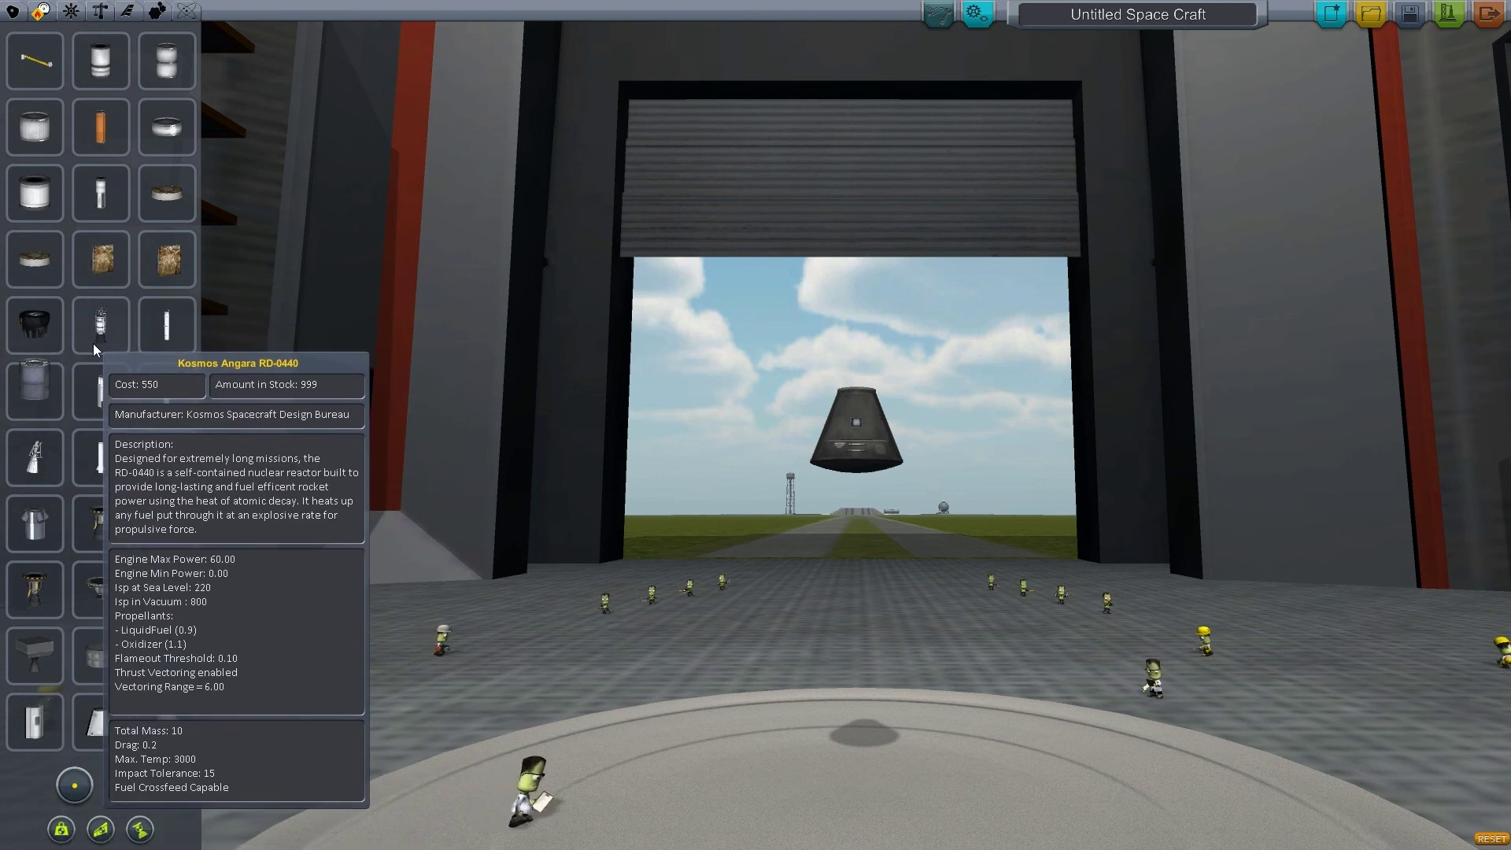
click(72, 12)
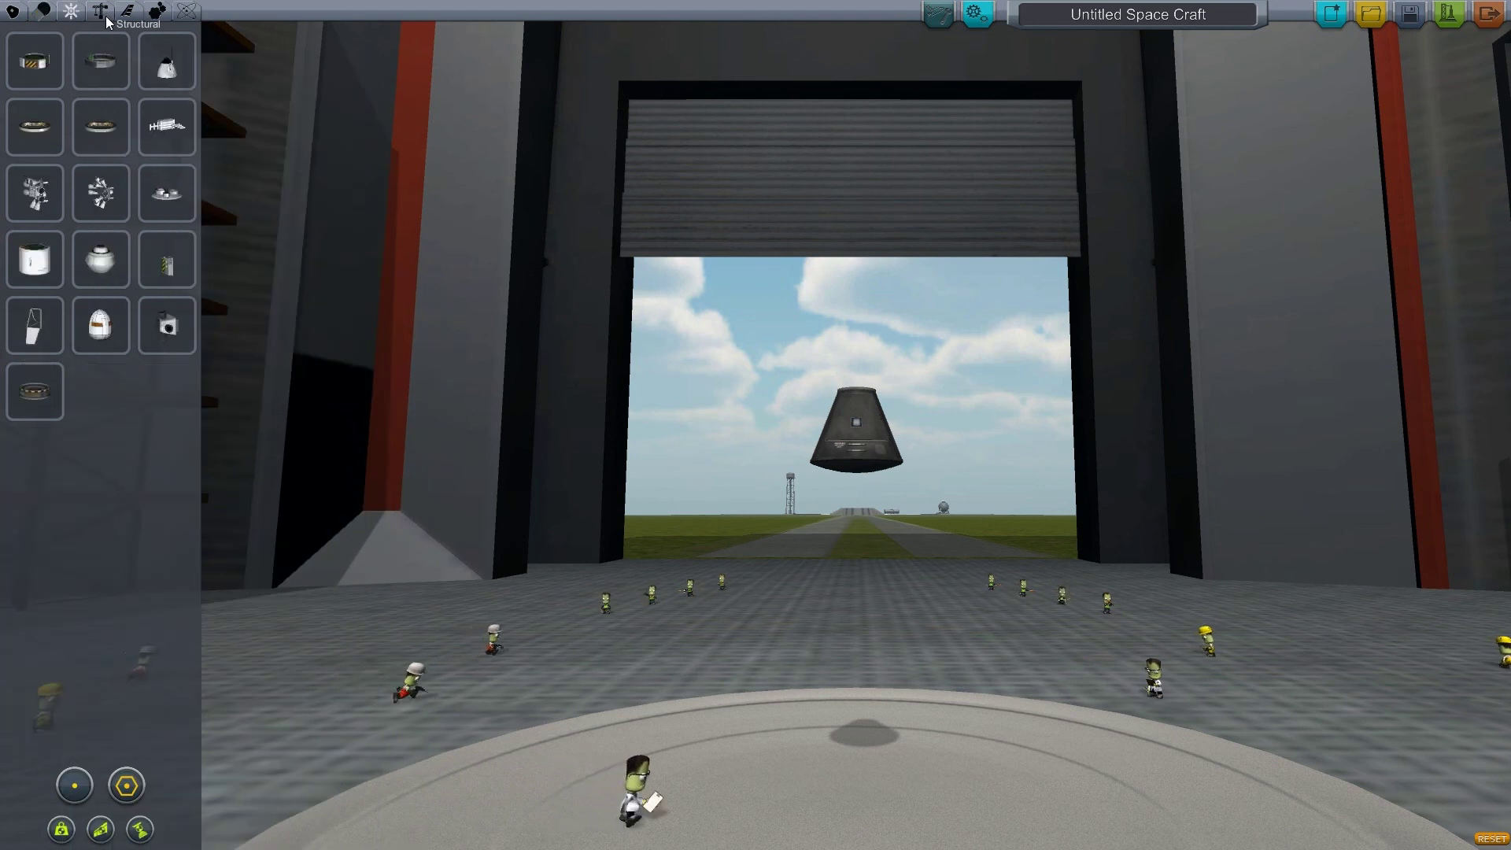
click(128, 11)
click(157, 11)
click(186, 11)
click(1366, 14)
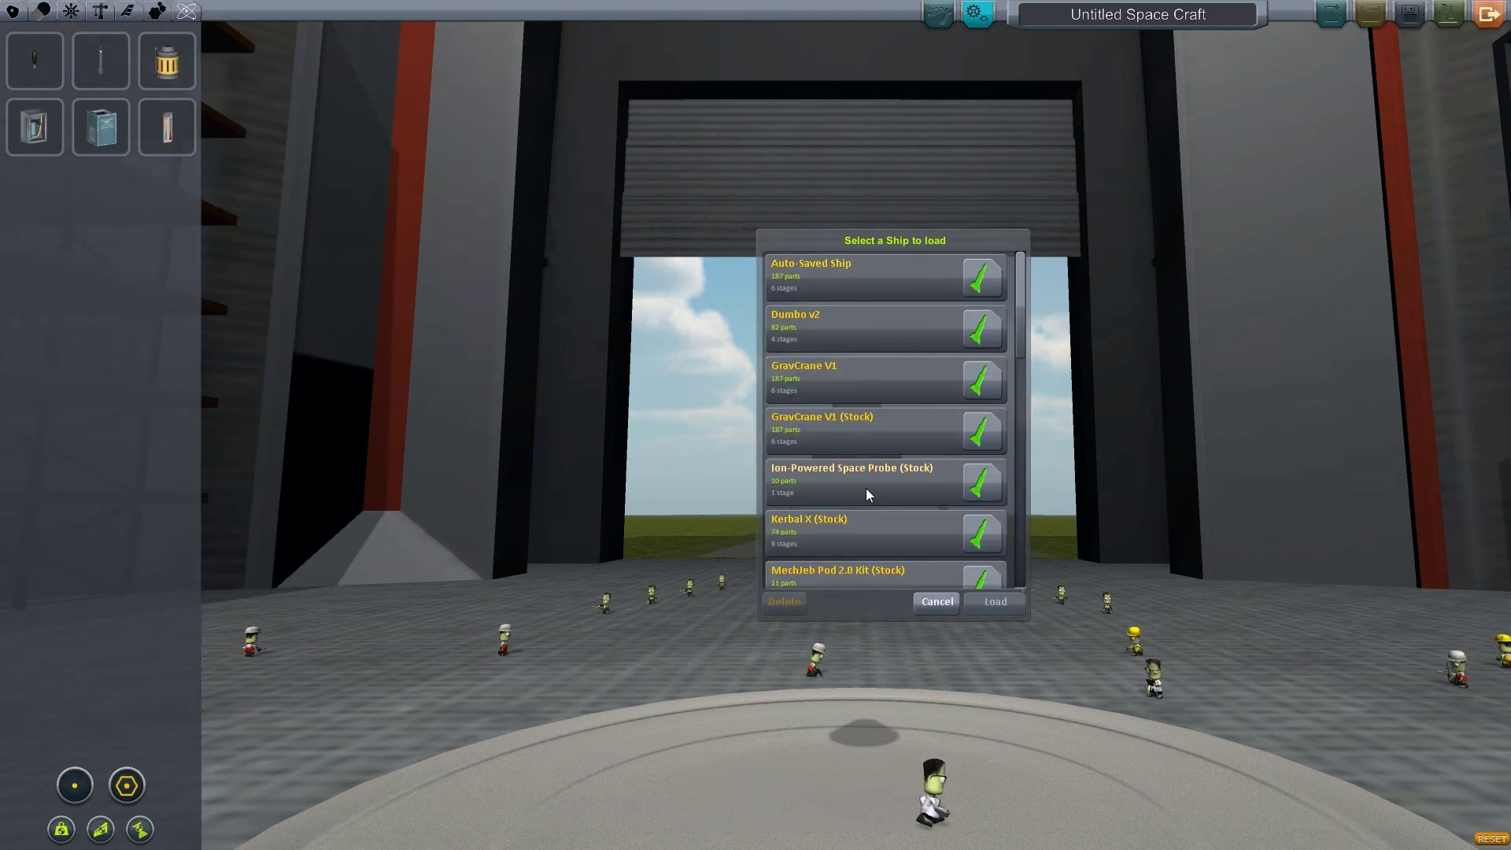
- Load GravCrane V1 (Stock), dismiss its Vessel Information window, and orbit around the crane tower
click(866, 488)
click(862, 445)
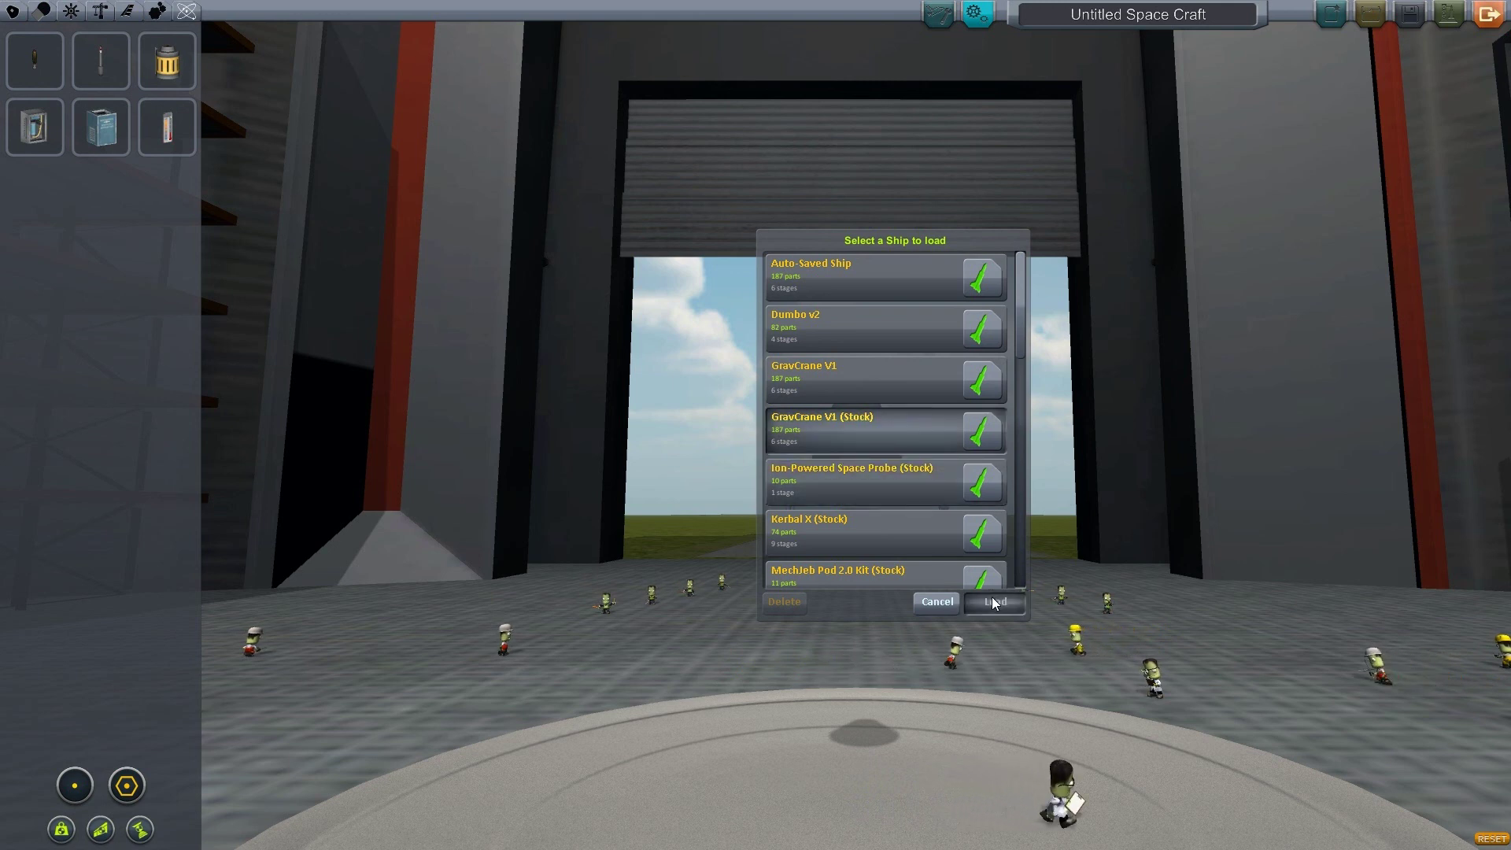
click(994, 603)
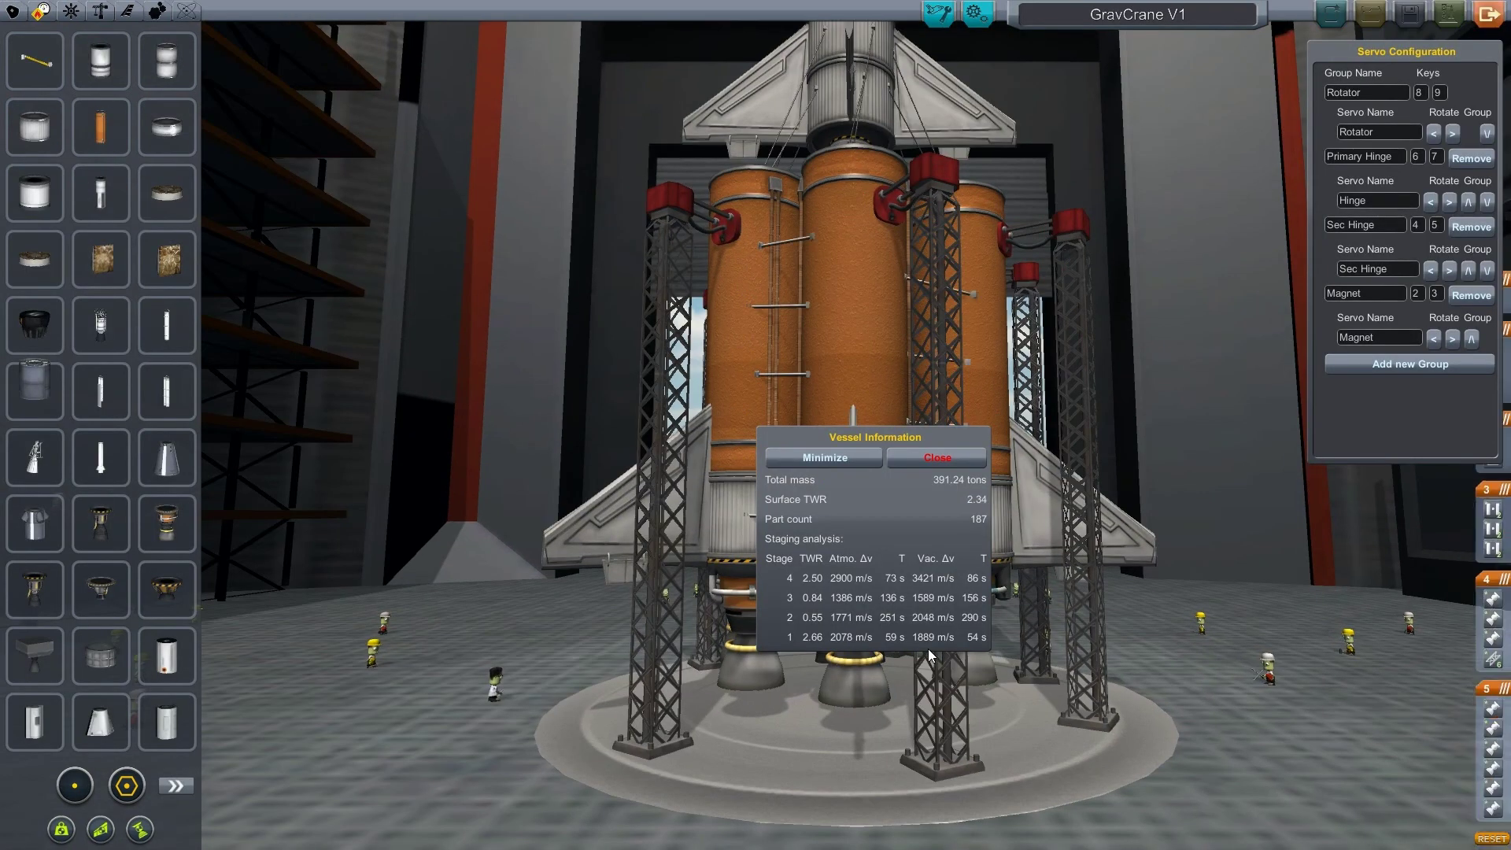
scroll(1064, 447, up, 5)
scroll(1198, 530, up, 5)
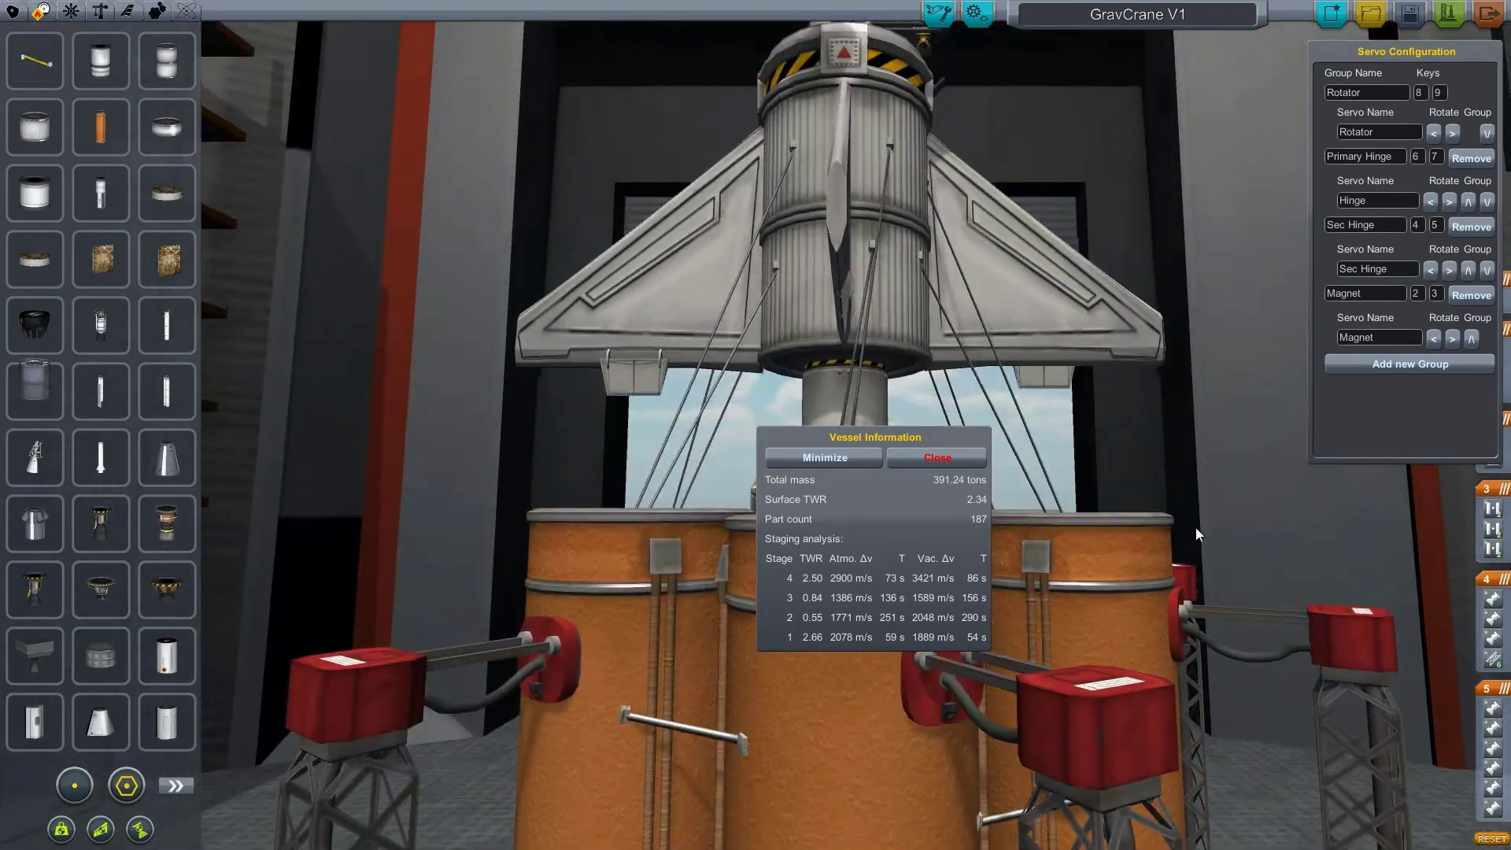
click(937, 457)
drag(1133, 392, 905, 592)
scroll(874, 611, up, 8)
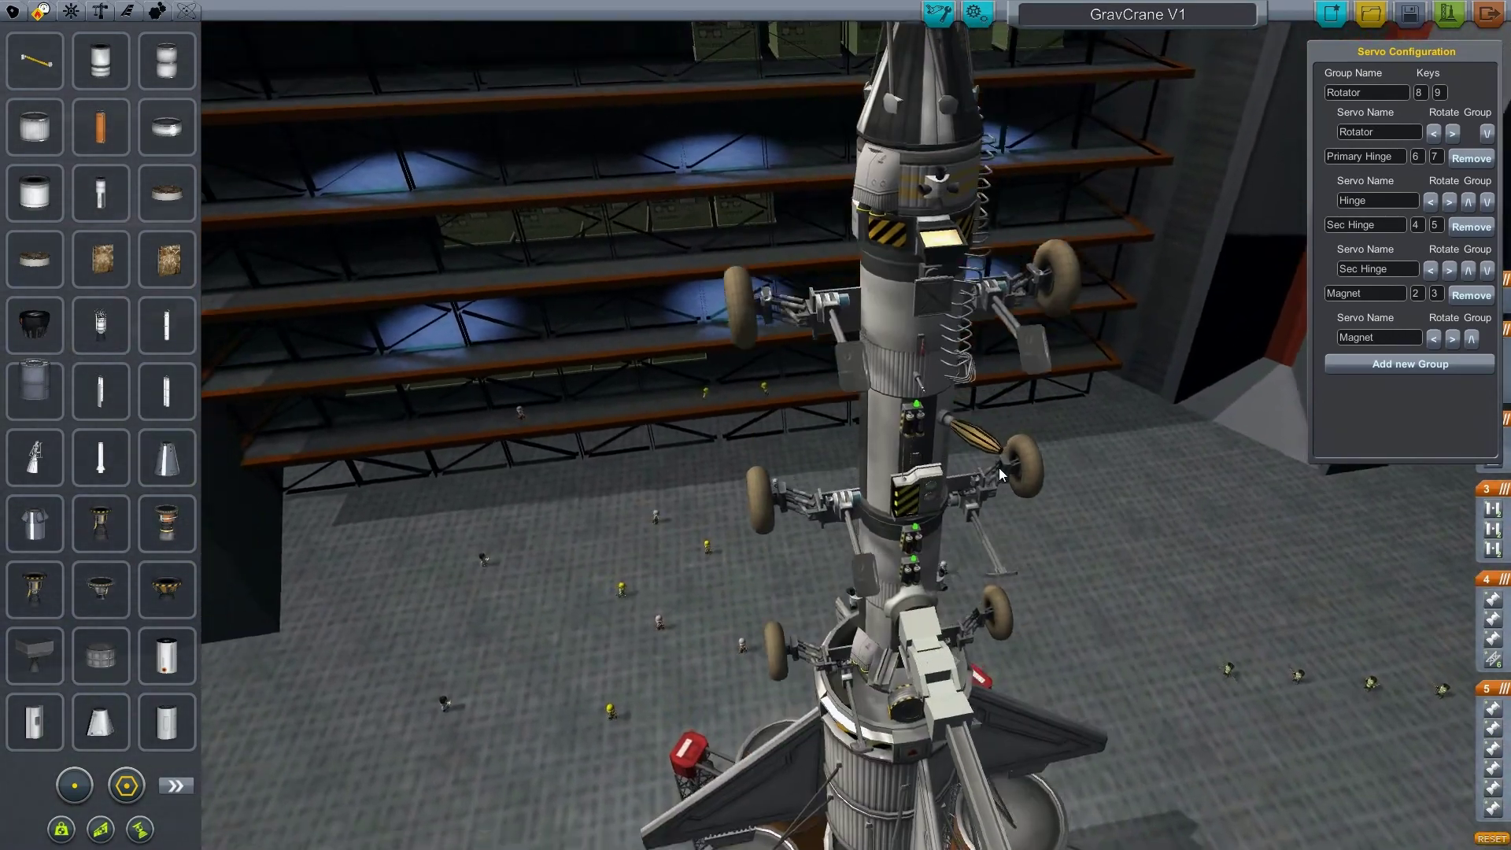
drag(999, 467, 969, 696)
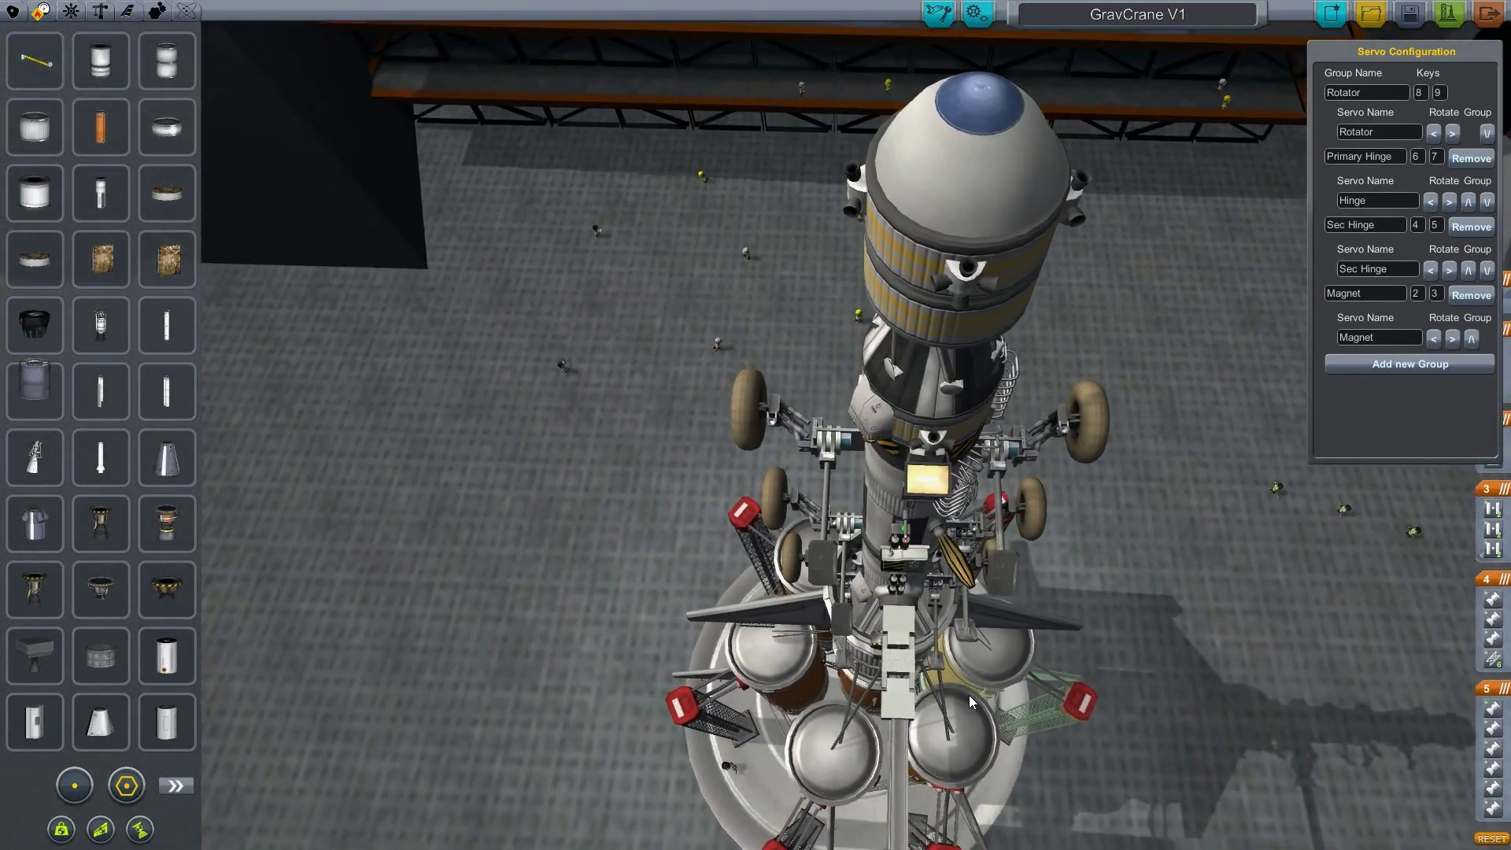